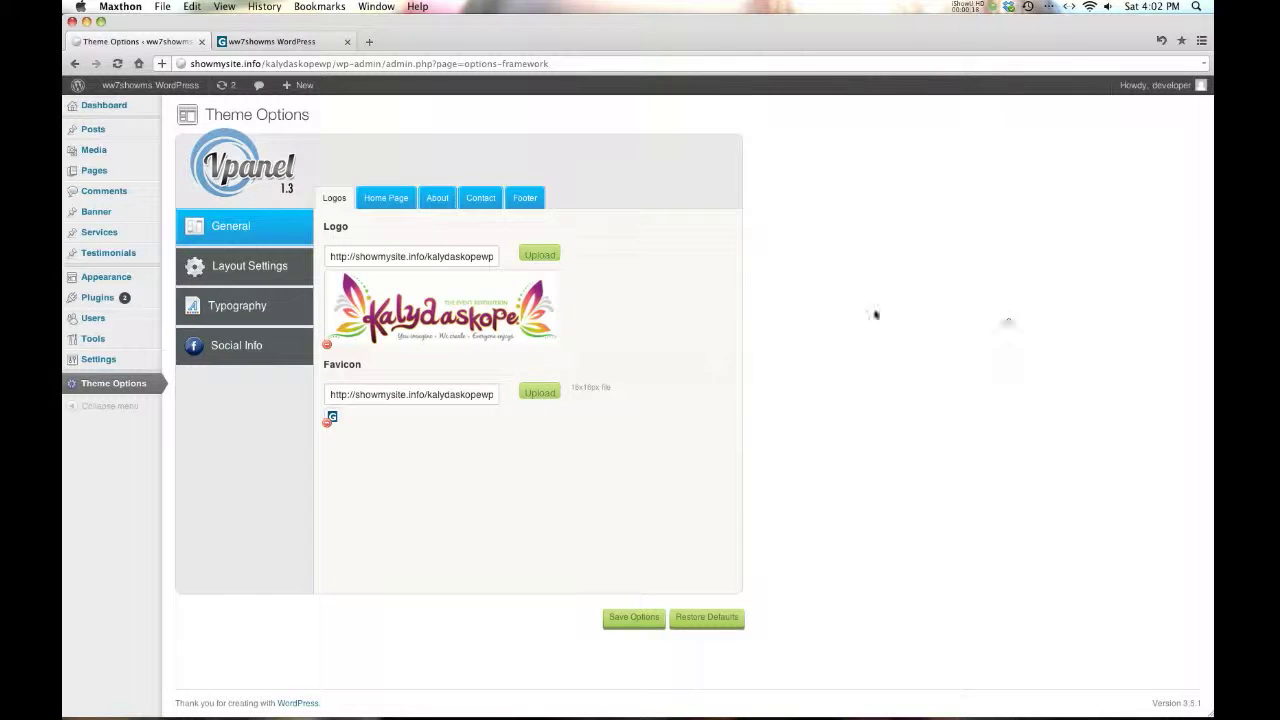
Examine the theme's logo and favicon settings and compare them with the header and tab icon of the live site.
double_click(438, 257)
triple_click(438, 257)
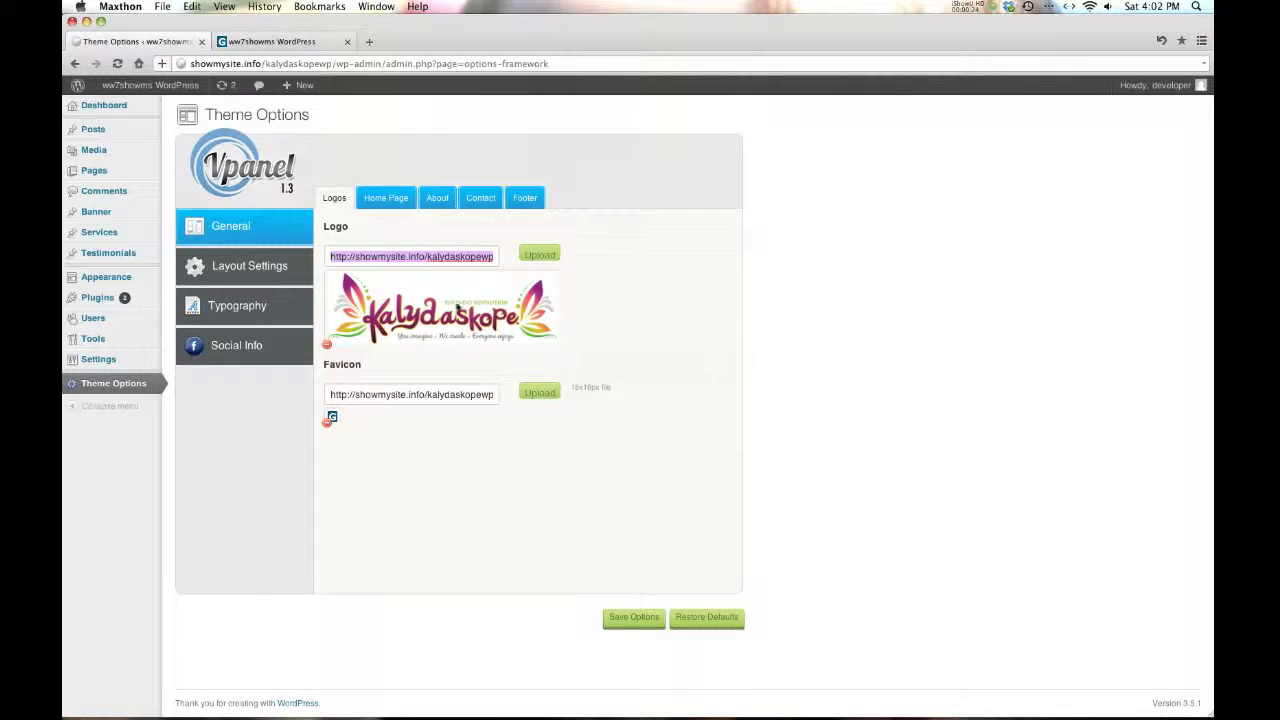
click(264, 41)
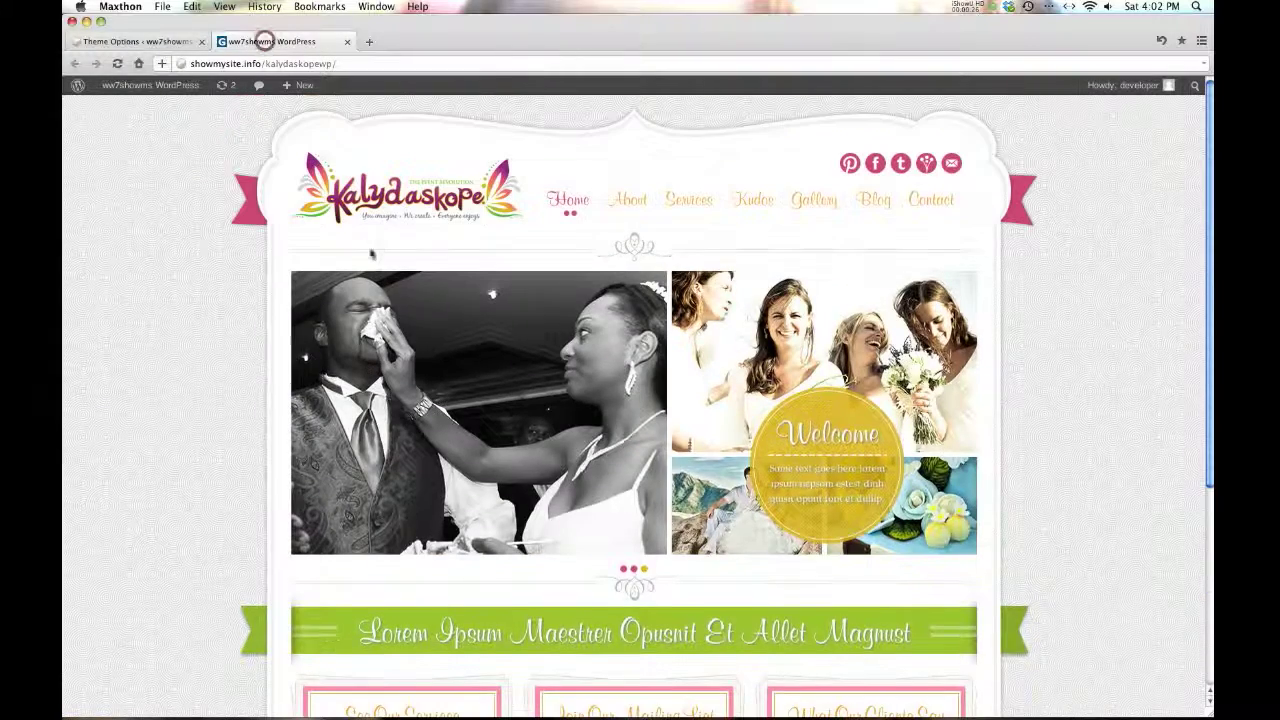
click(142, 41)
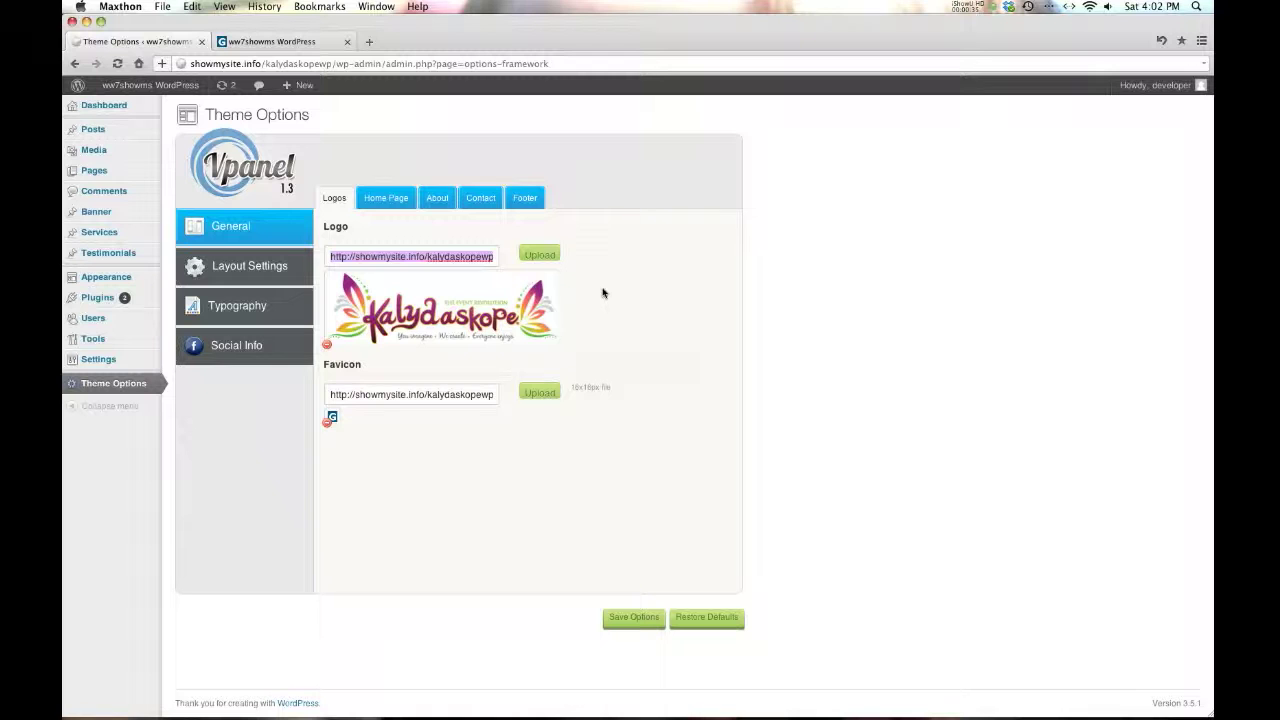
click(256, 41)
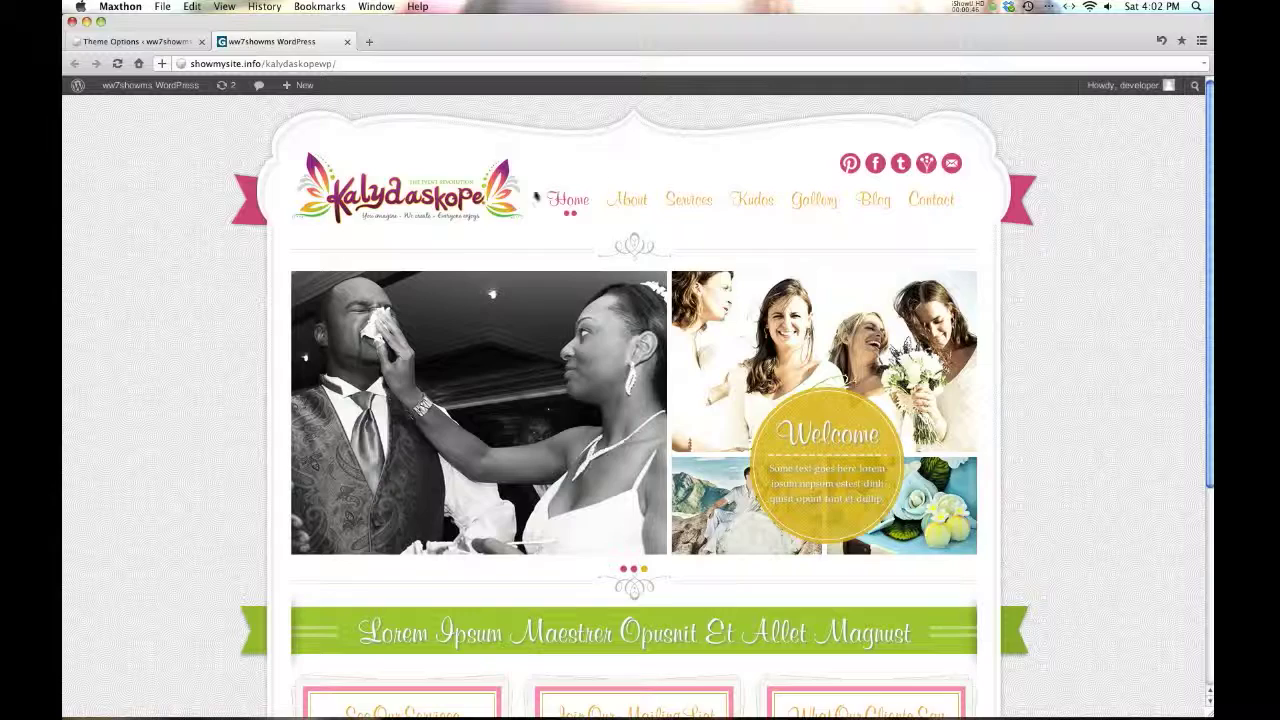
click(112, 42)
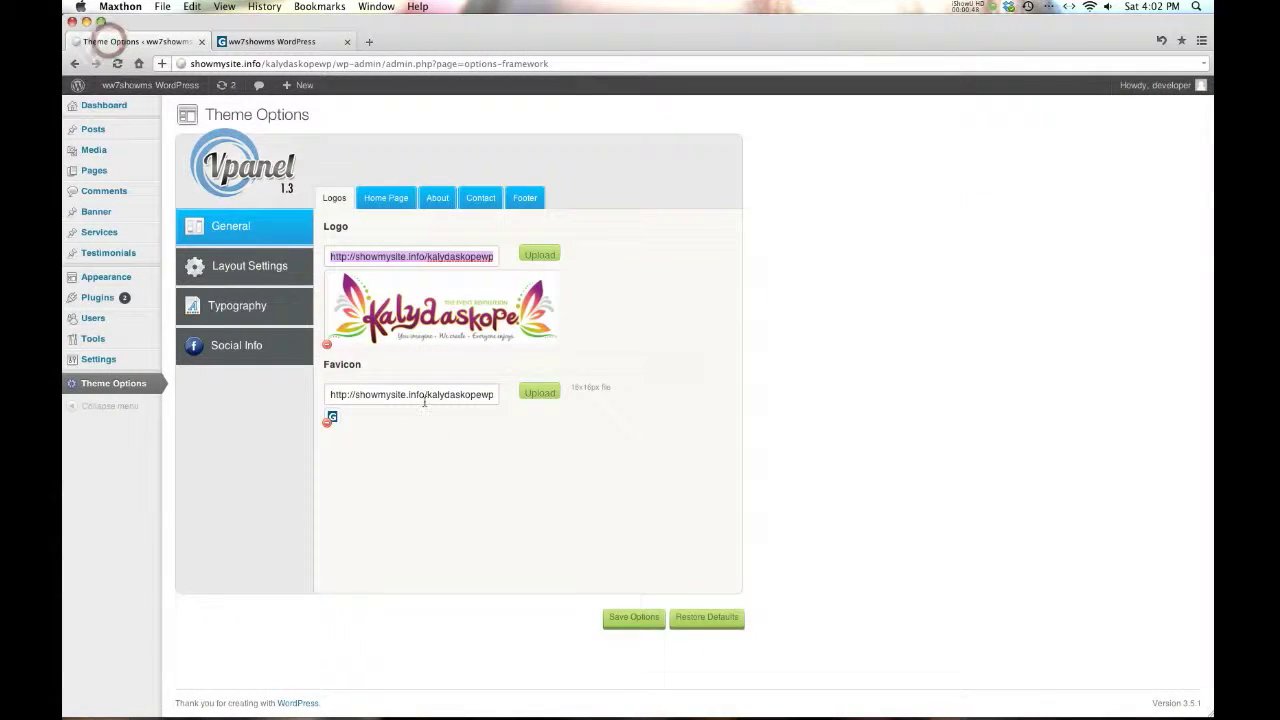
click(252, 41)
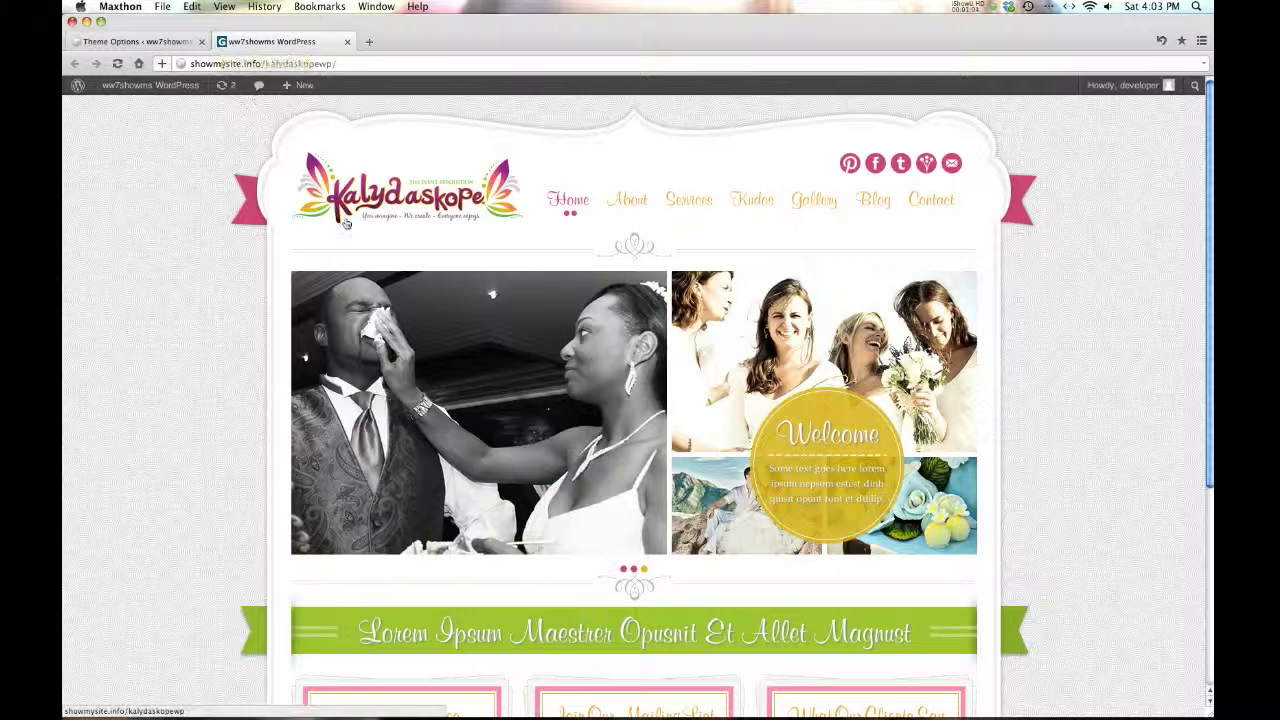
click(135, 41)
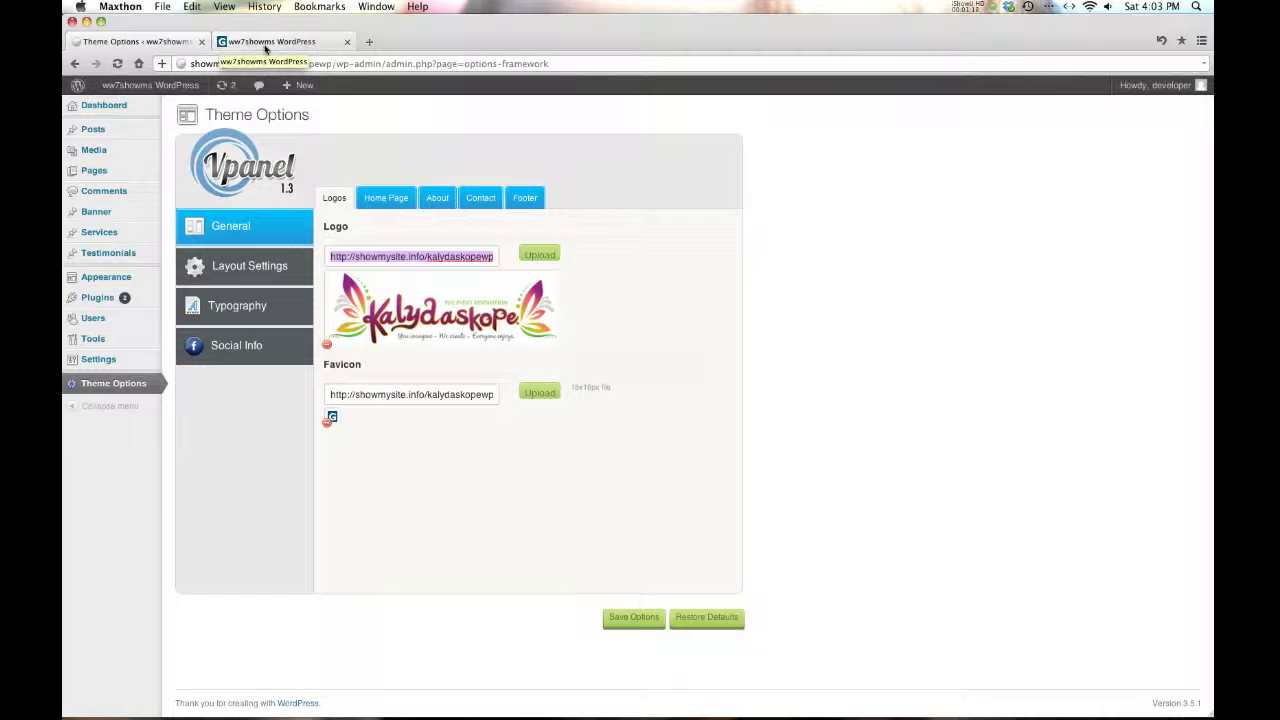
click(892, 226)
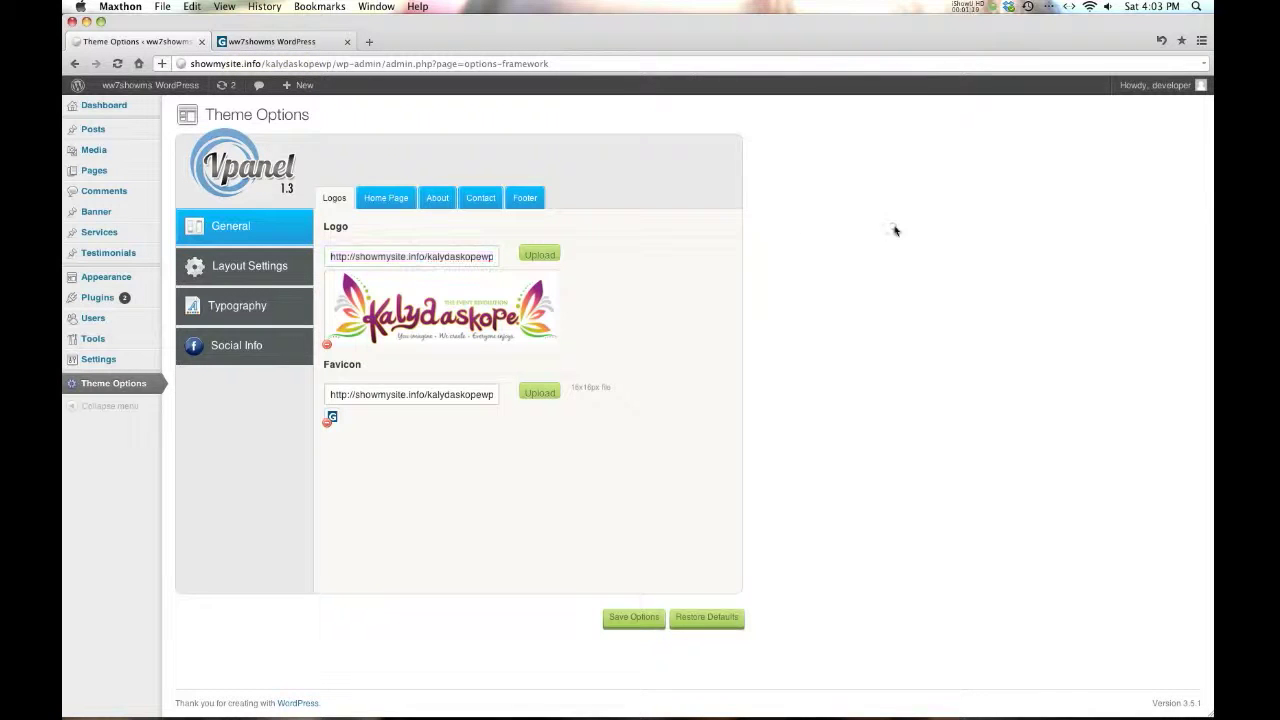
Examine the Home Page ribbon text setting and compare it with the green ribbon on the live home page.
click(382, 199)
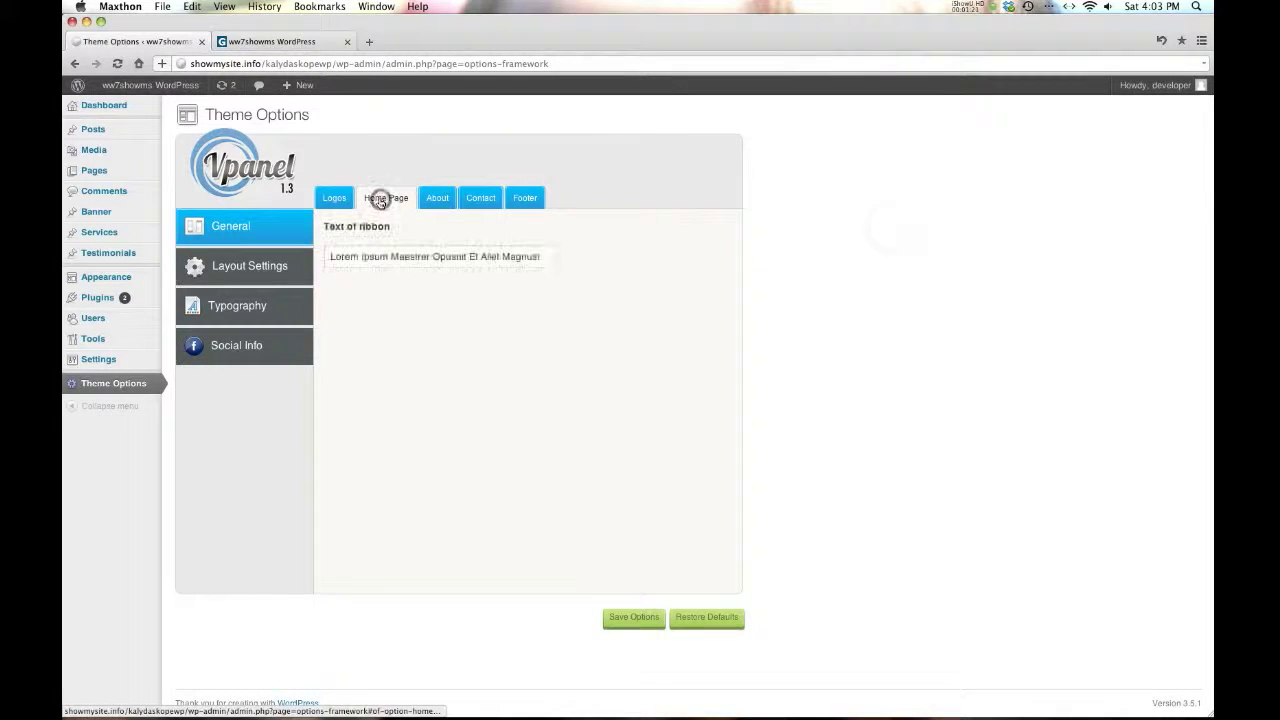
triple_click(380, 258)
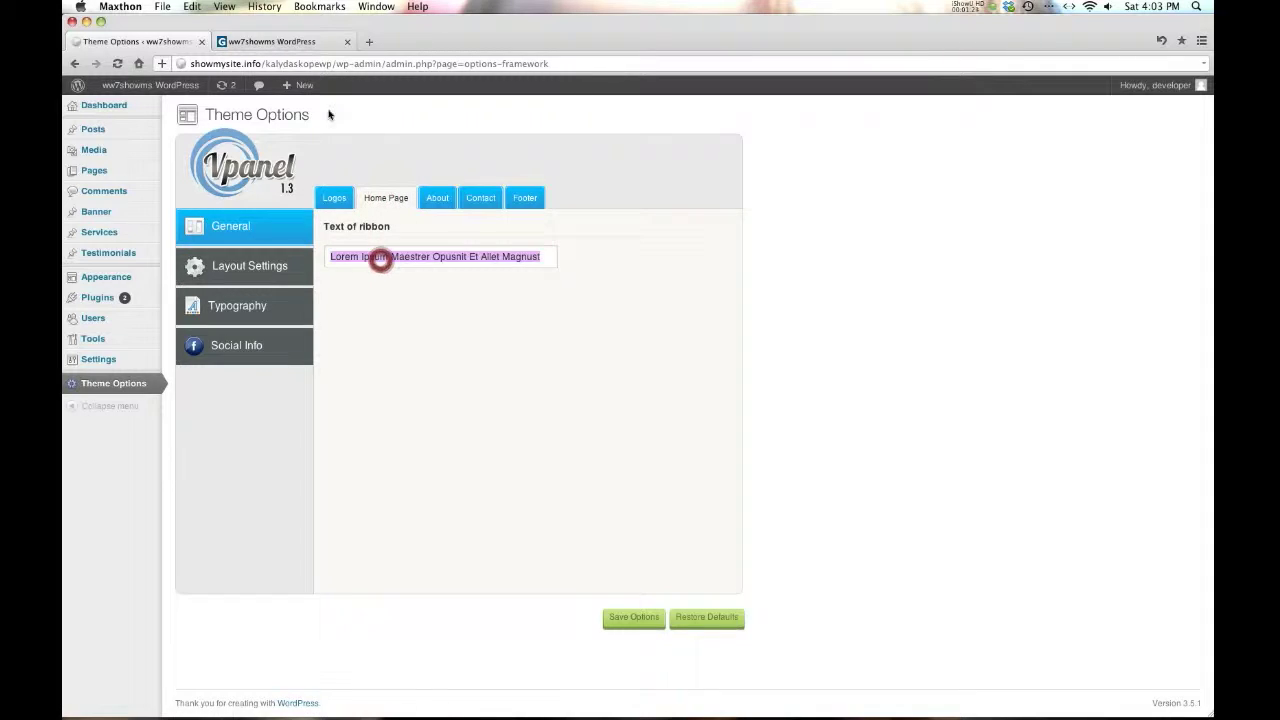
click(256, 44)
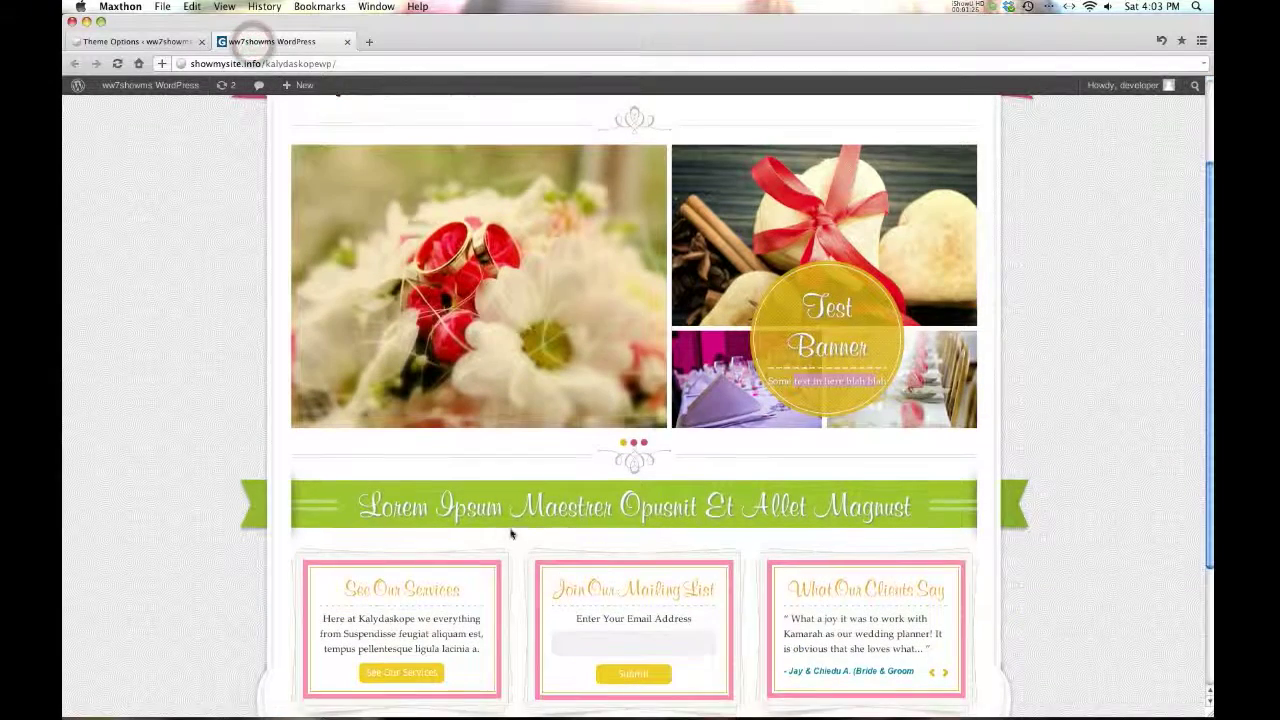
drag(518, 510, 885, 510)
click(395, 498)
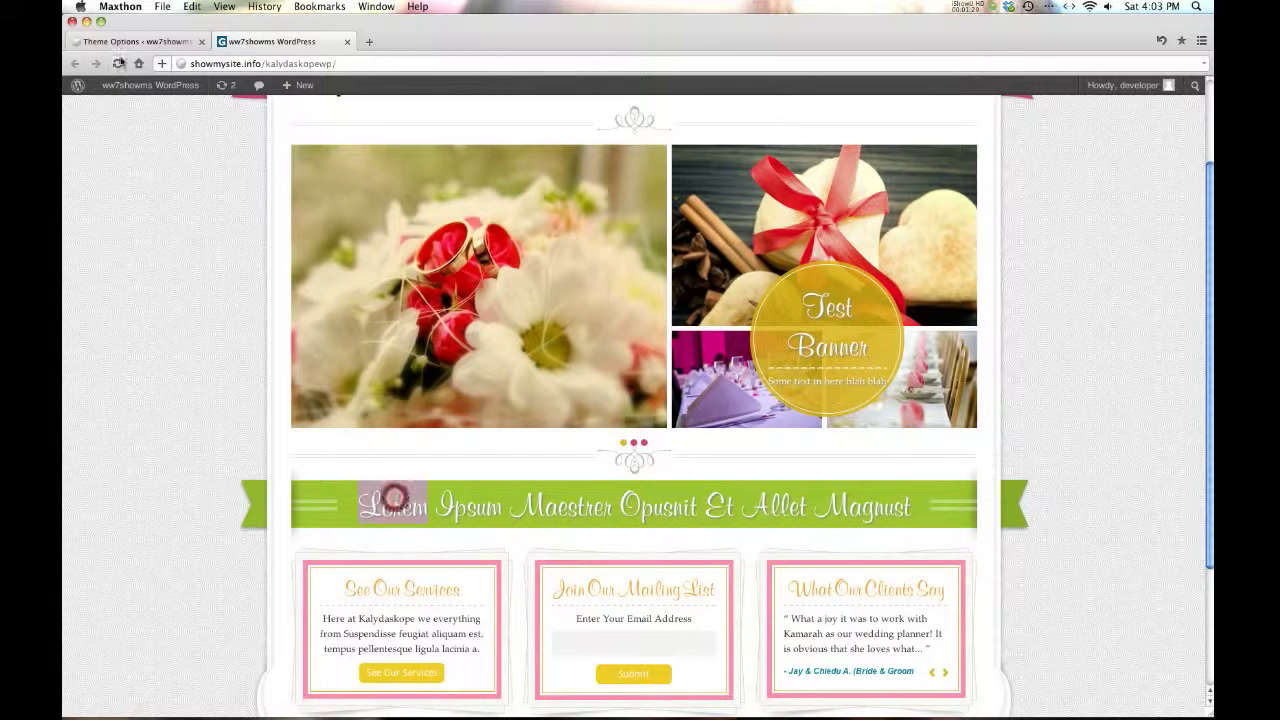
click(122, 42)
click(466, 257)
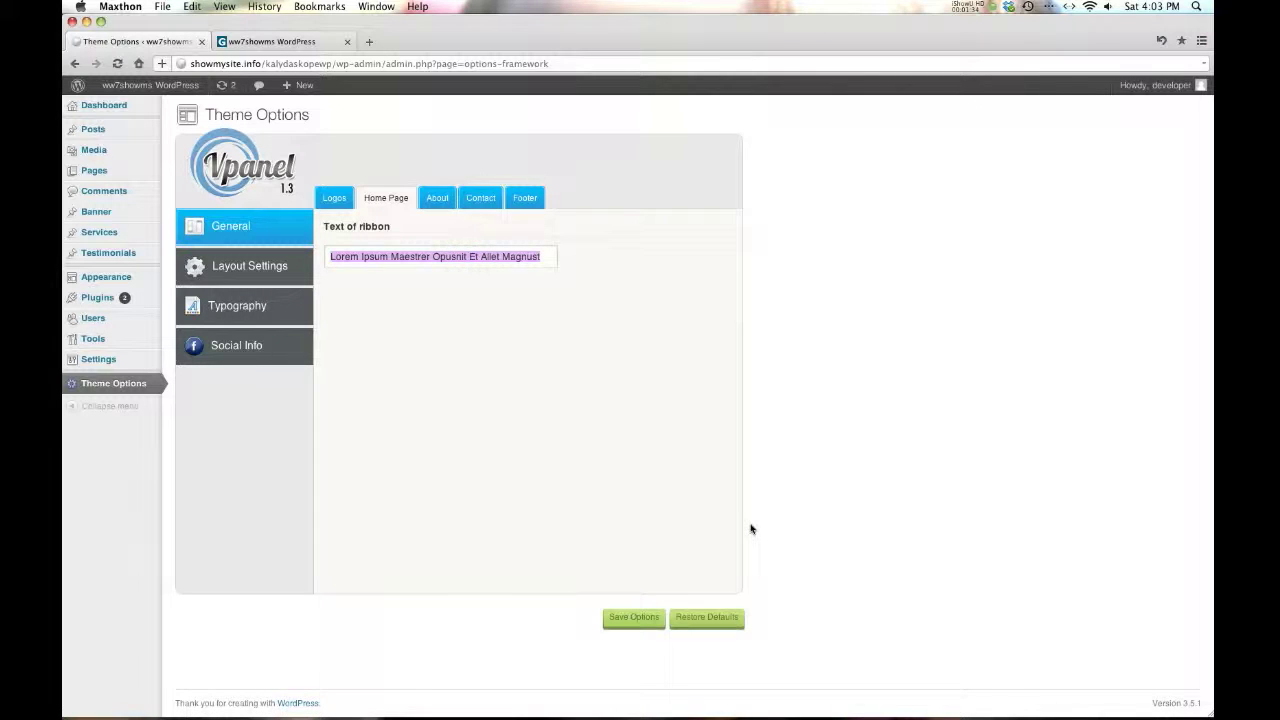
click(489, 410)
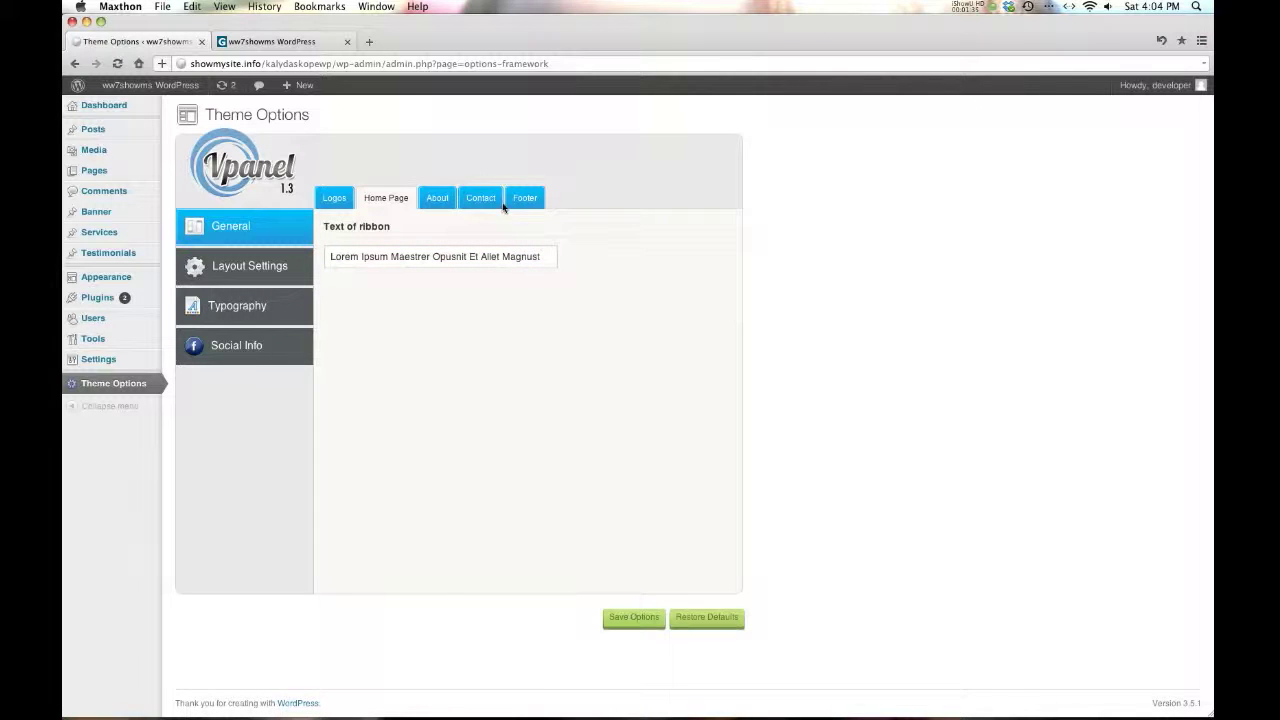
Examine which pages are chosen as content for About and compare them with the live About page.
click(441, 199)
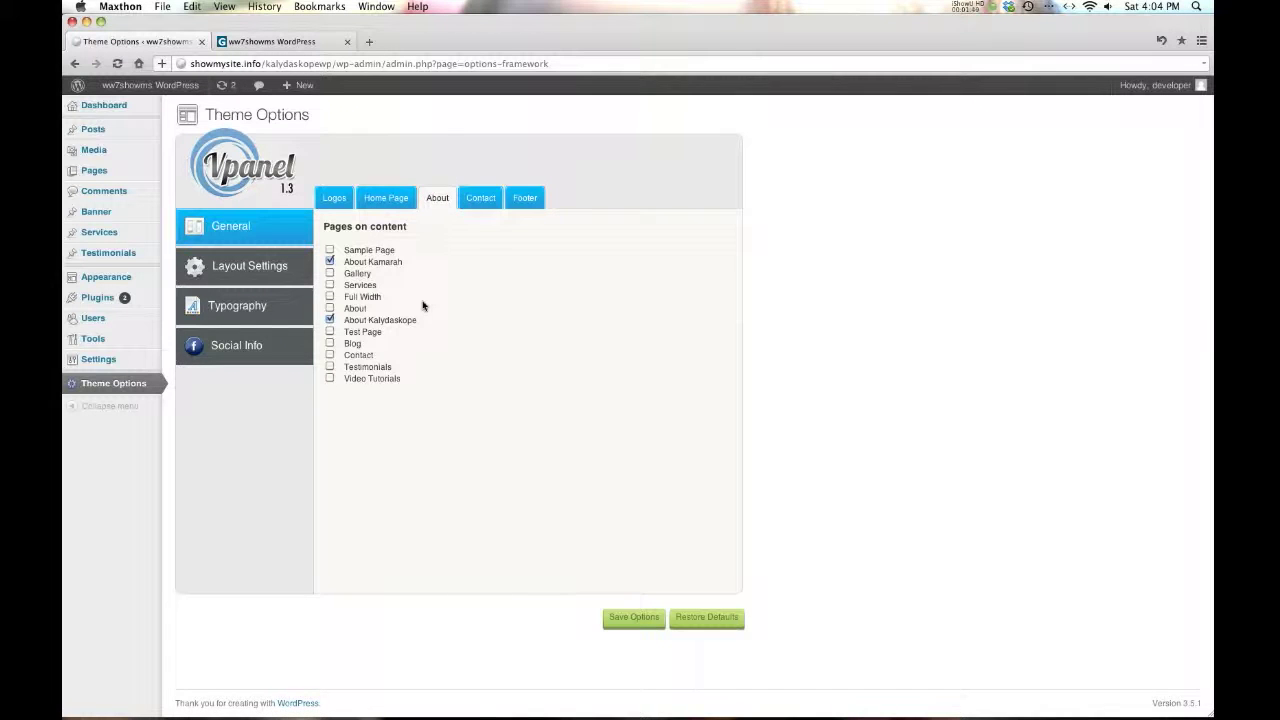
click(597, 393)
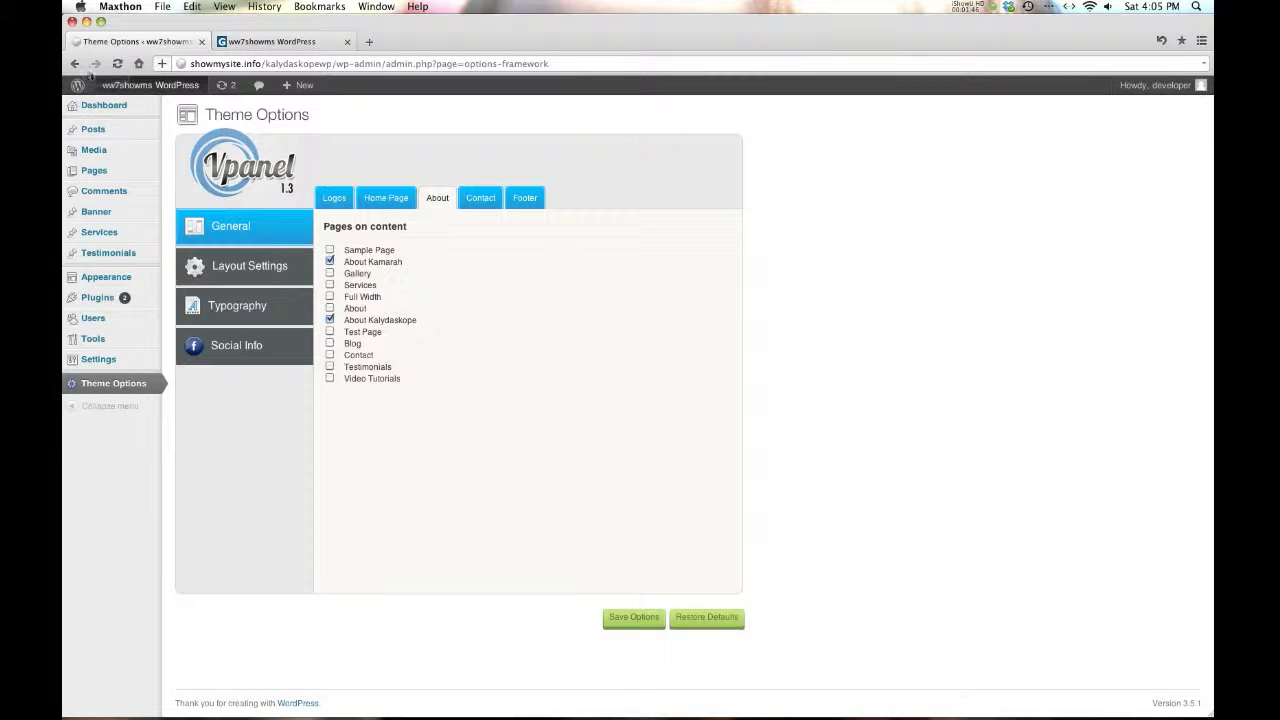
click(258, 40)
mouse_move(626, 198)
click(655, 237)
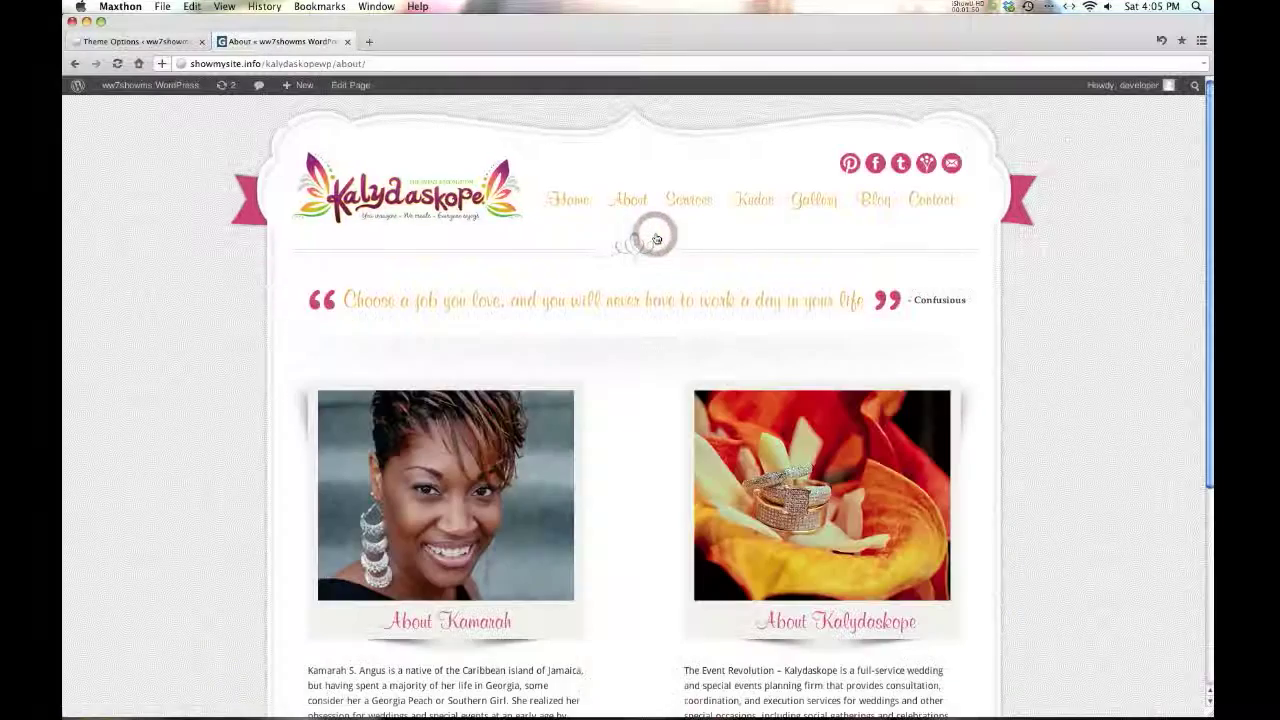
scroll(630, 300, down, 2)
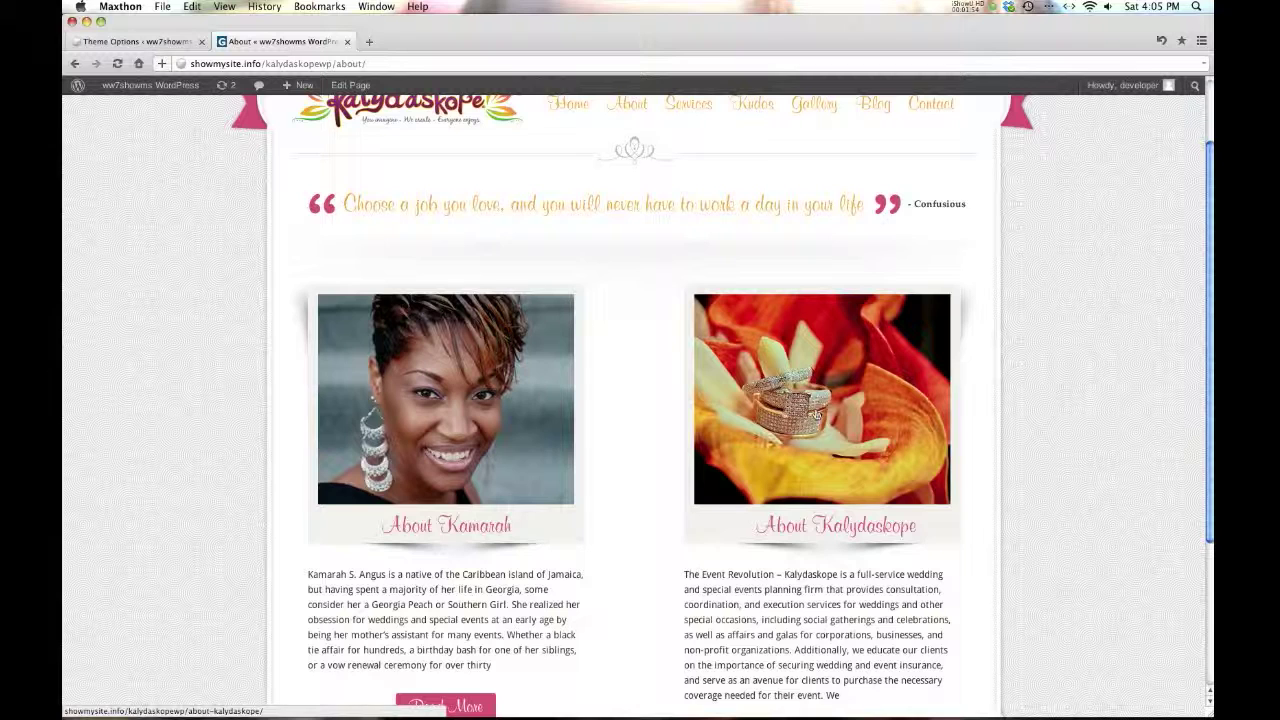
scroll(640, 427, down, 1)
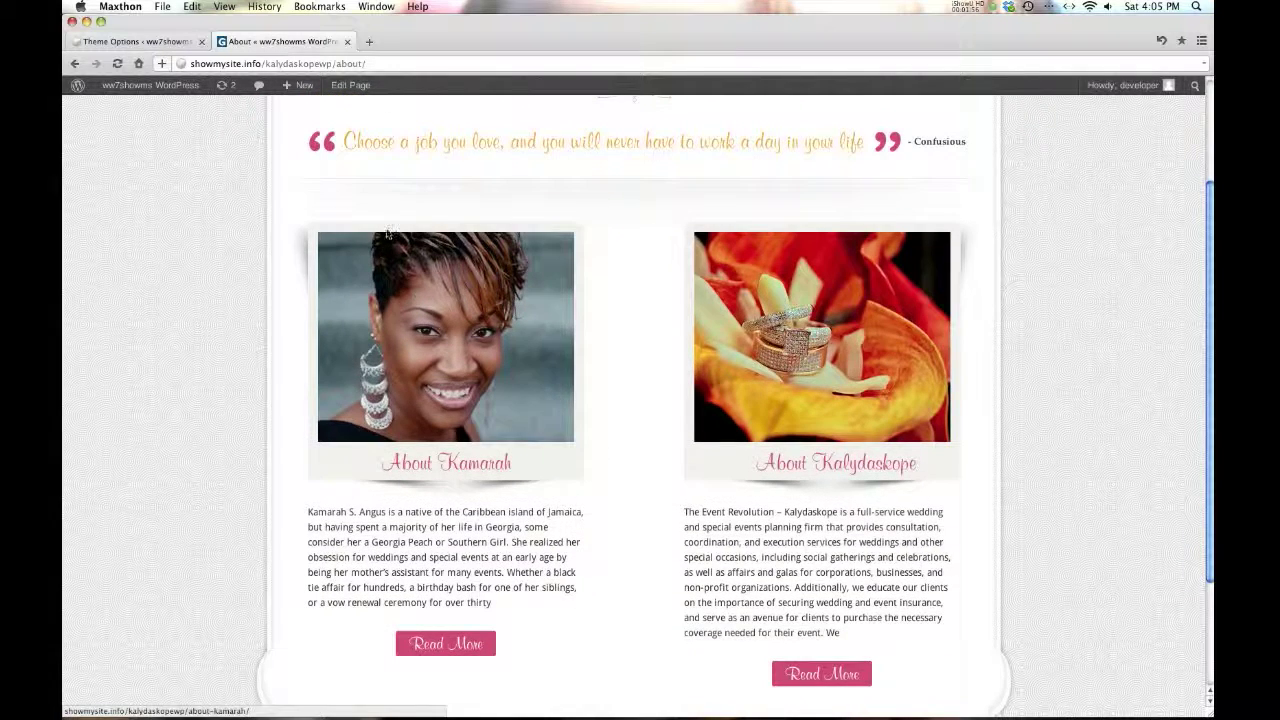
click(138, 41)
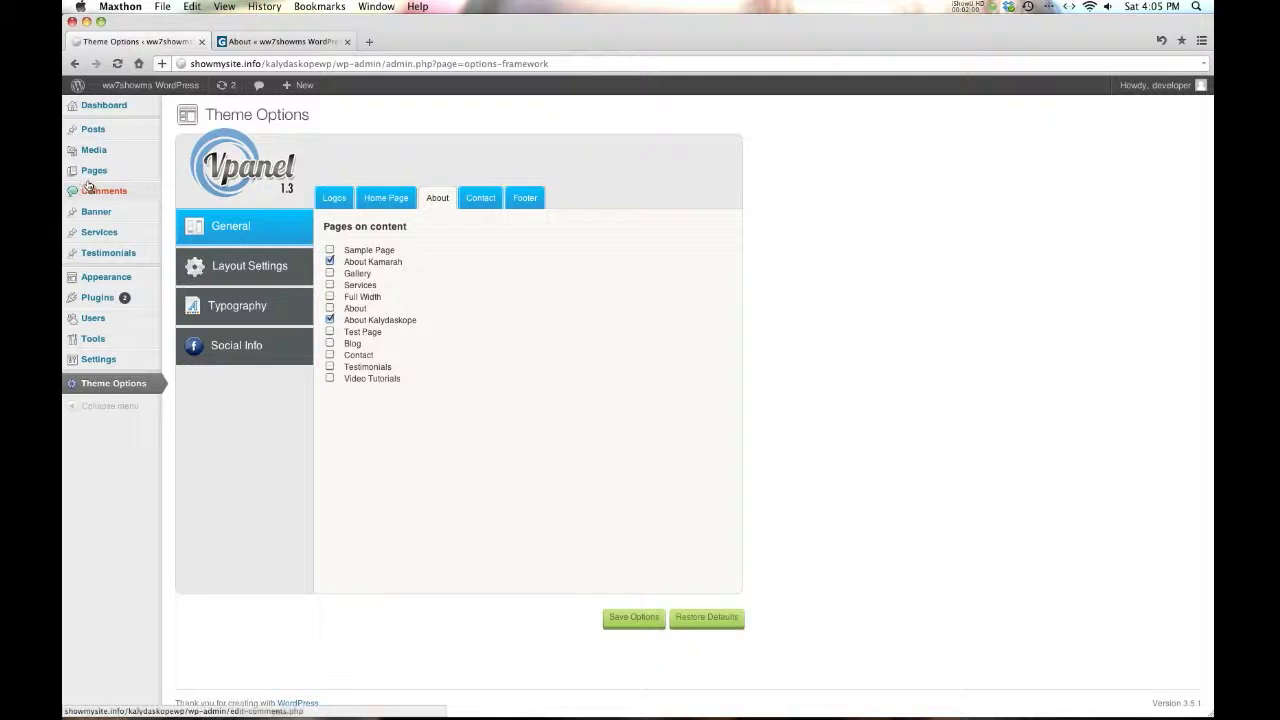
mouse_move(88, 170)
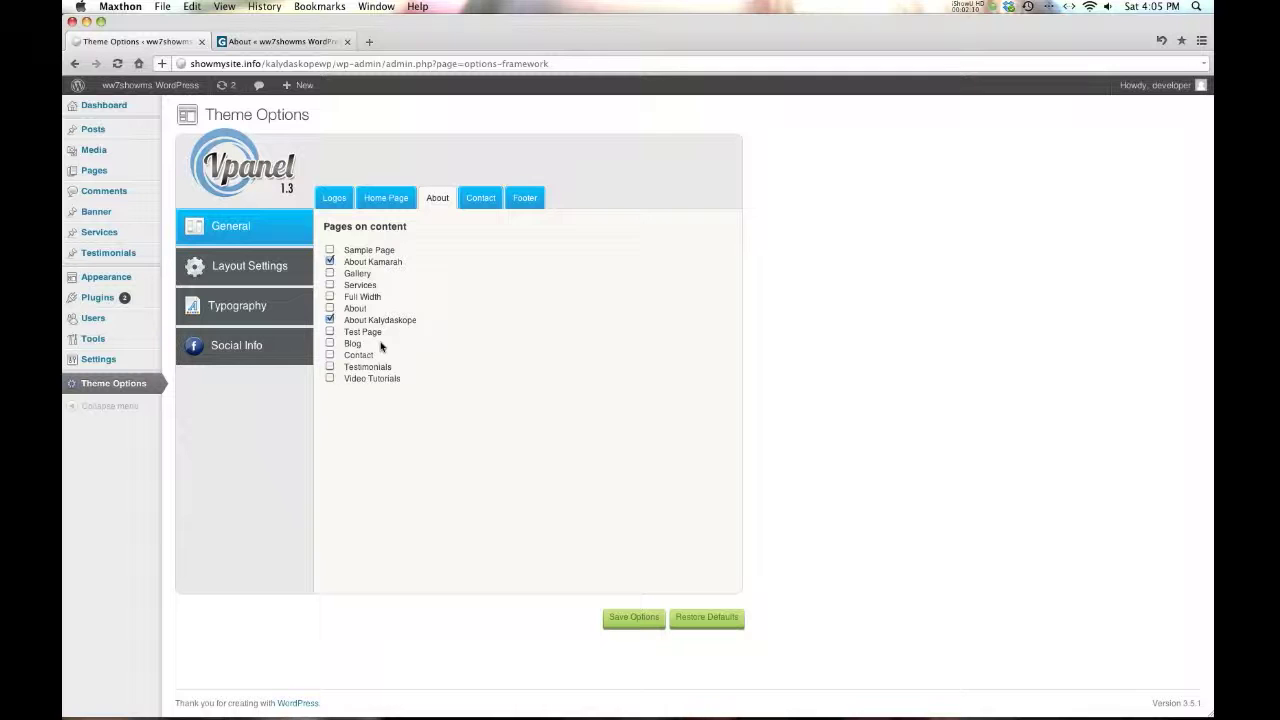
Review the theme's general Contact details and its Footer copyright and image settings.
click(481, 197)
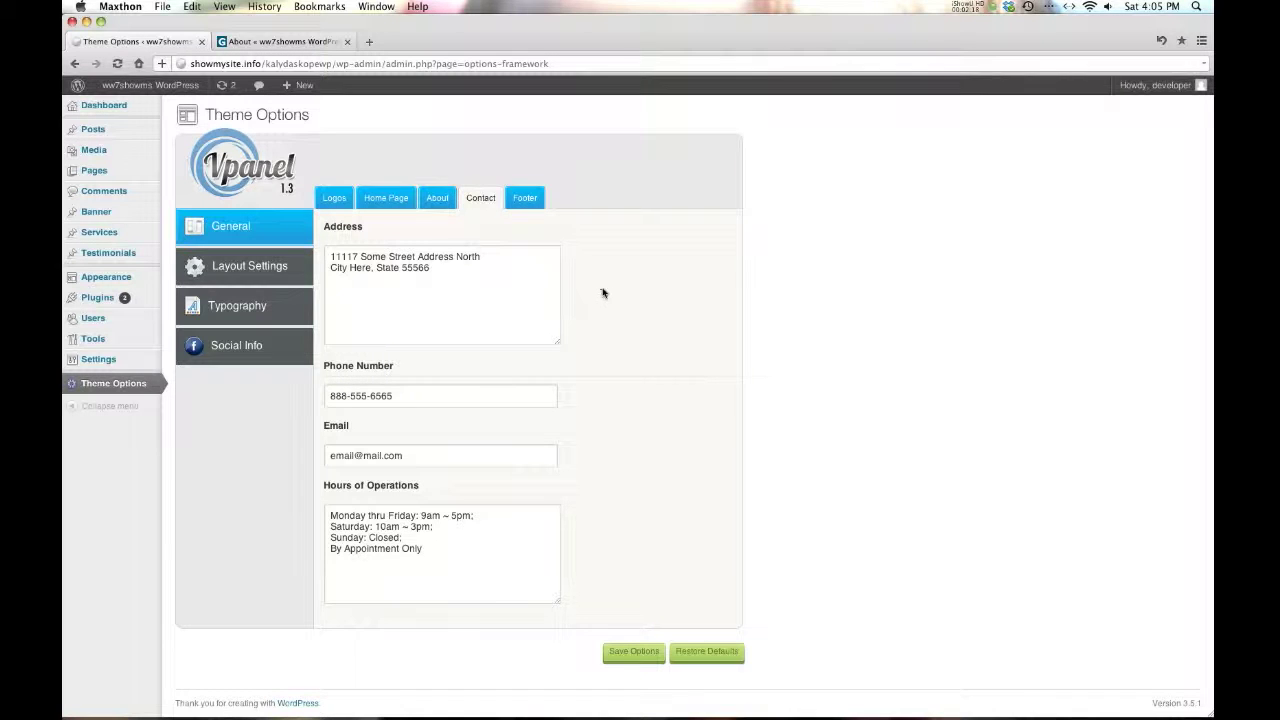
click(508, 197)
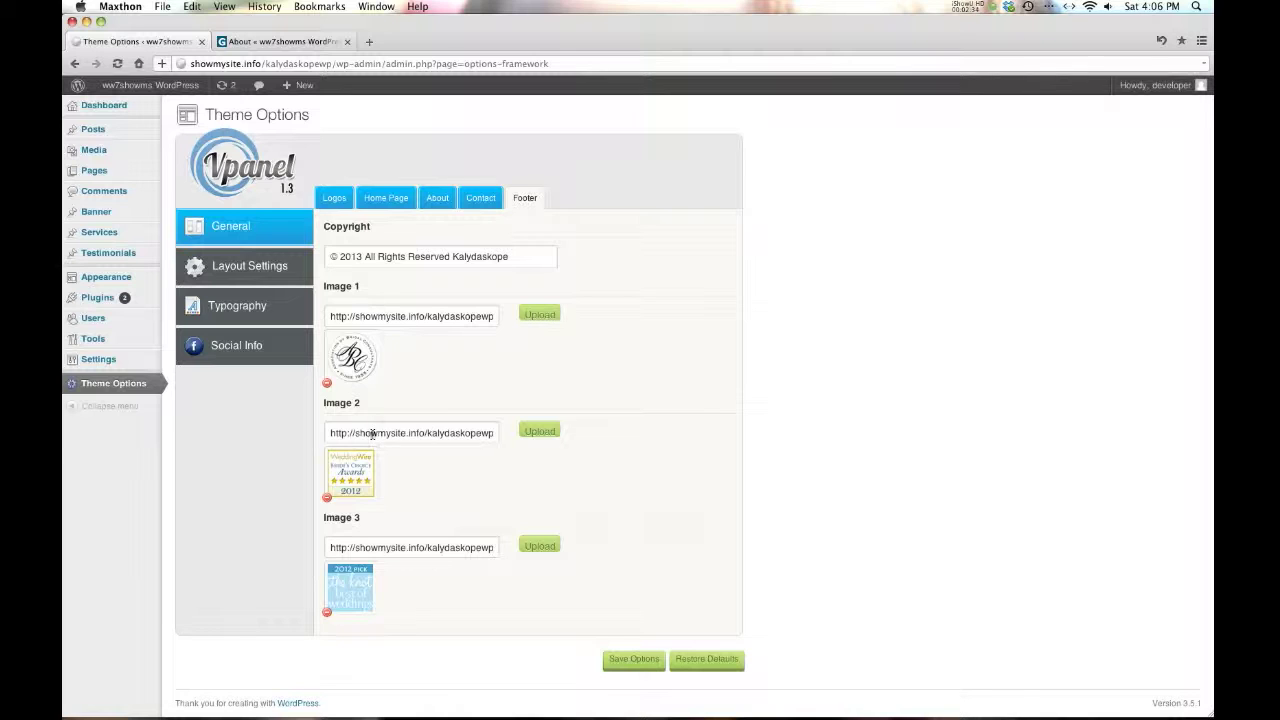
triple_click(372, 433)
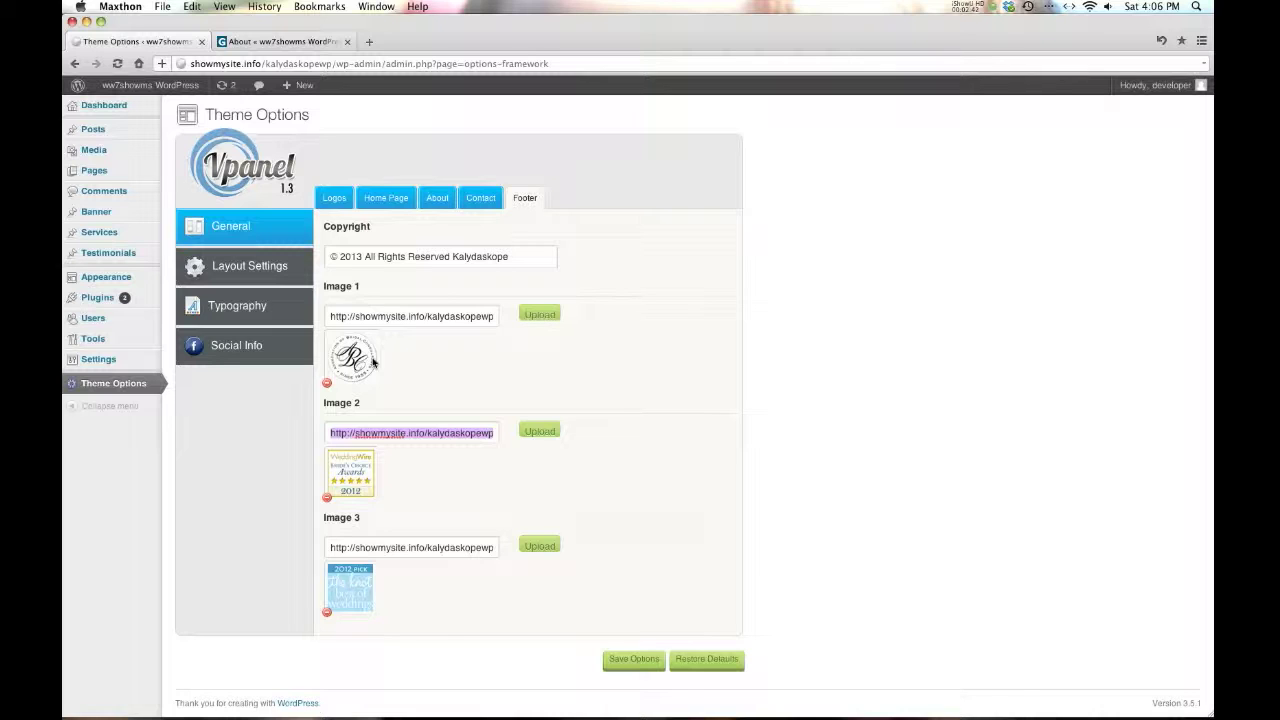
click(825, 340)
click(229, 477)
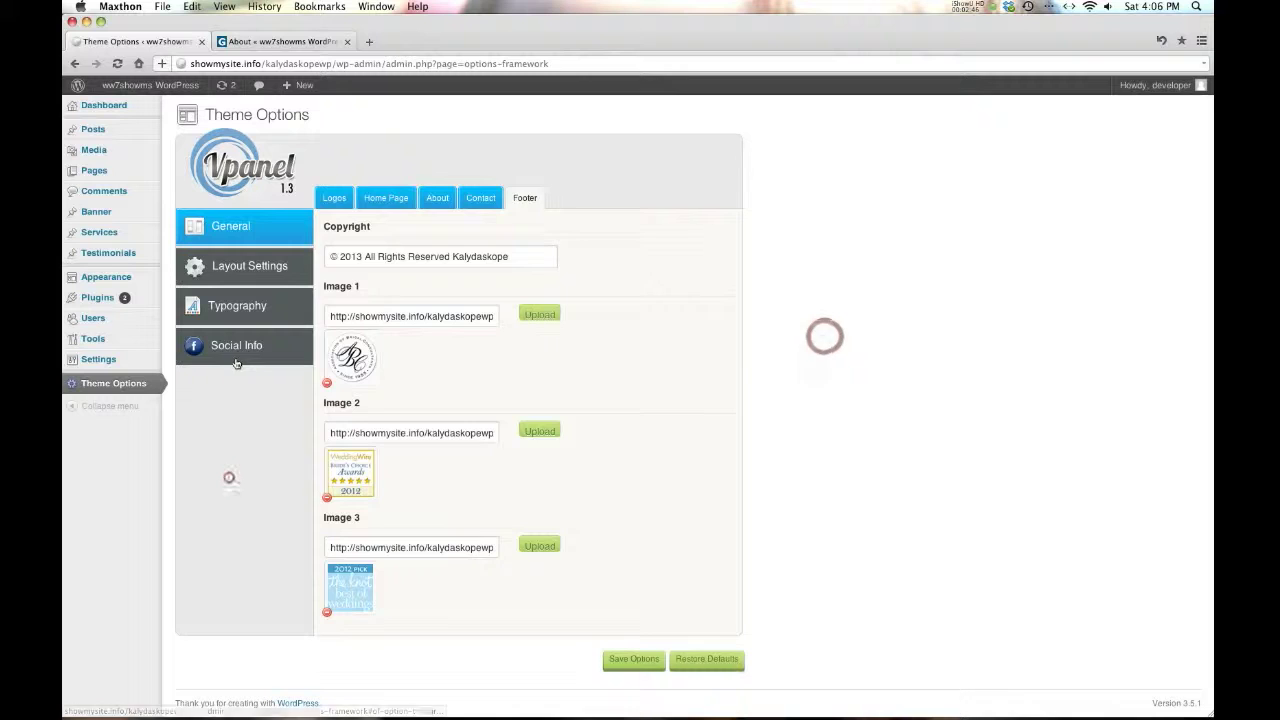
Review the hyperlink options in Layout Settings and check the live About and Services pages for text links.
click(244, 272)
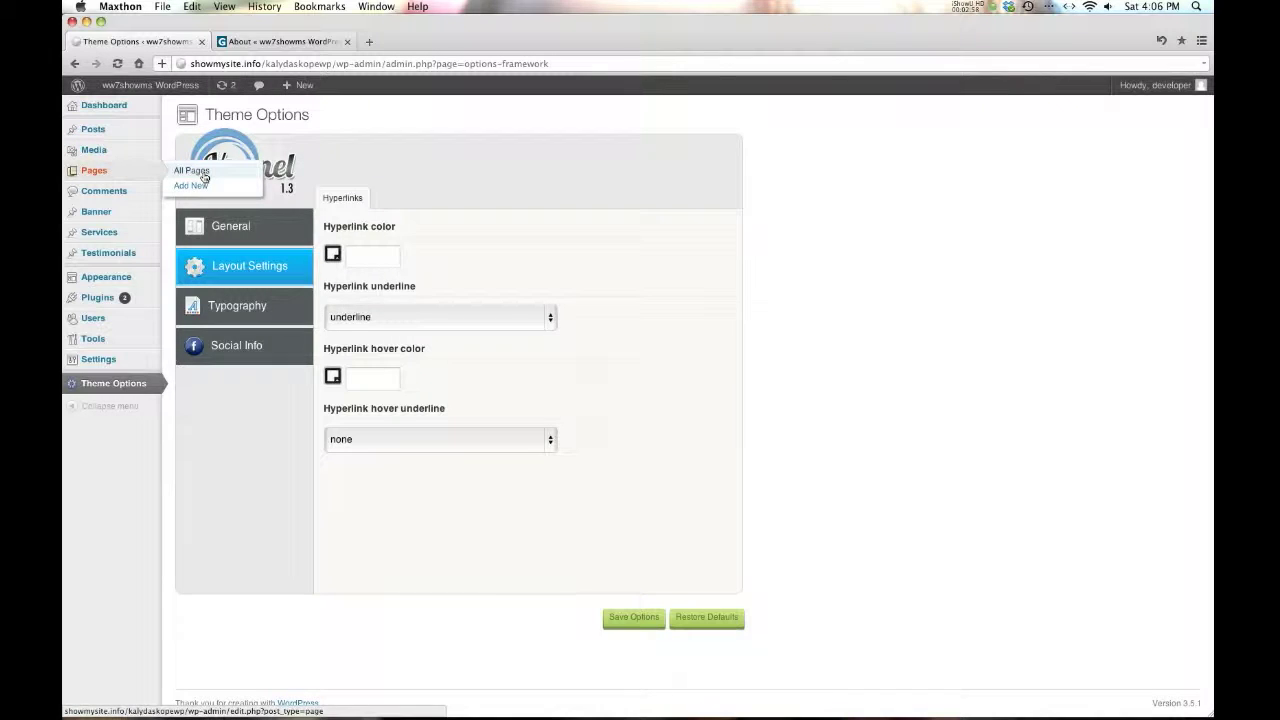
click(283, 41)
scroll(591, 329, down, 2)
scroll(650, 397, up, 1)
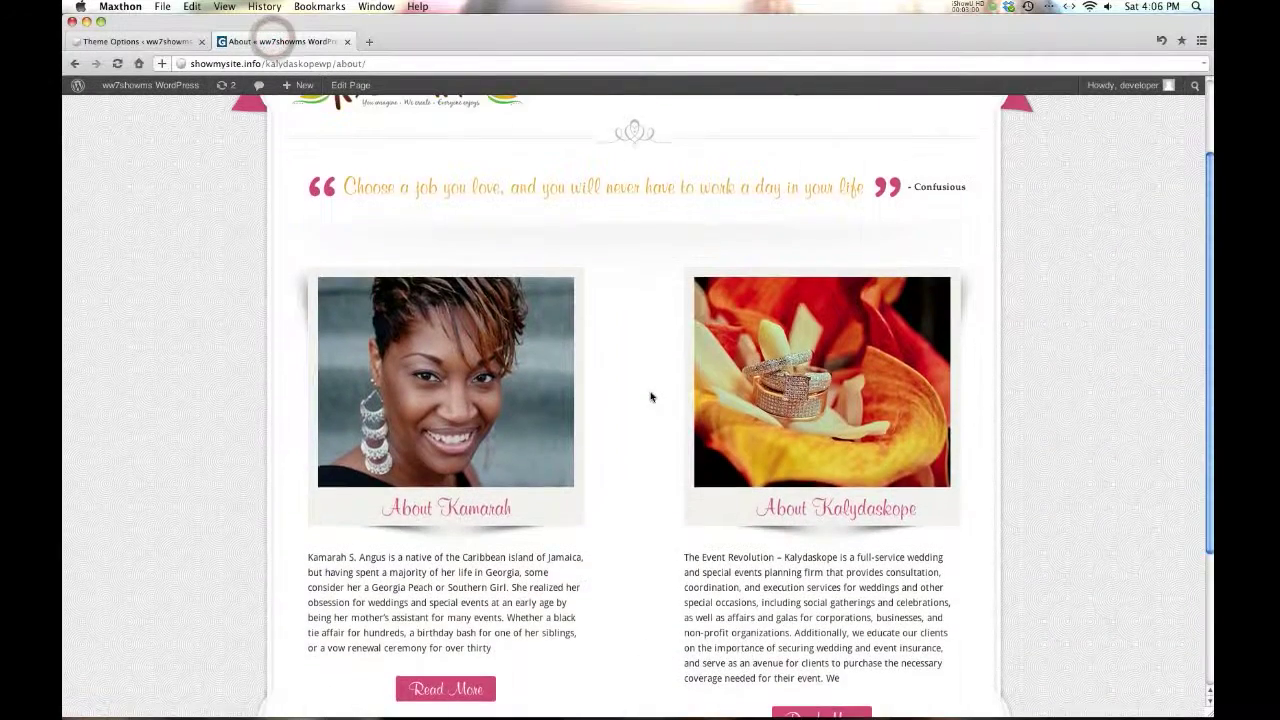
scroll(650, 397, up, 3)
mouse_move(633, 195)
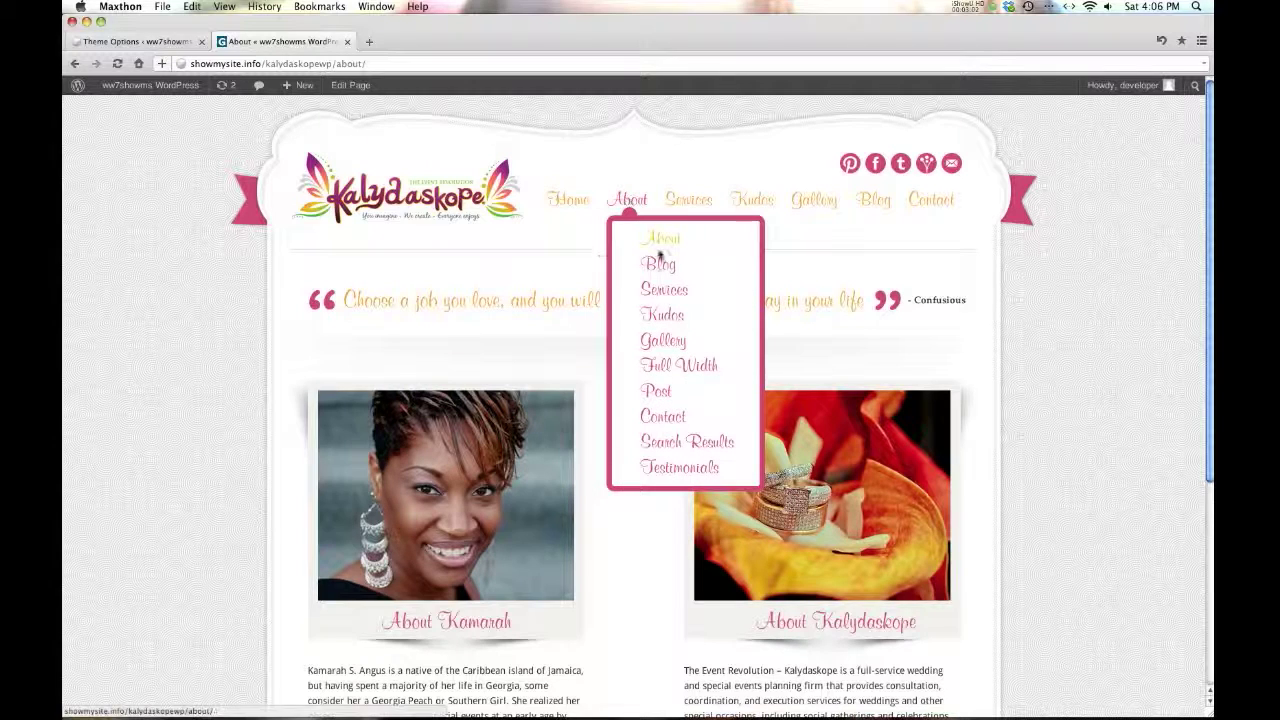
click(667, 292)
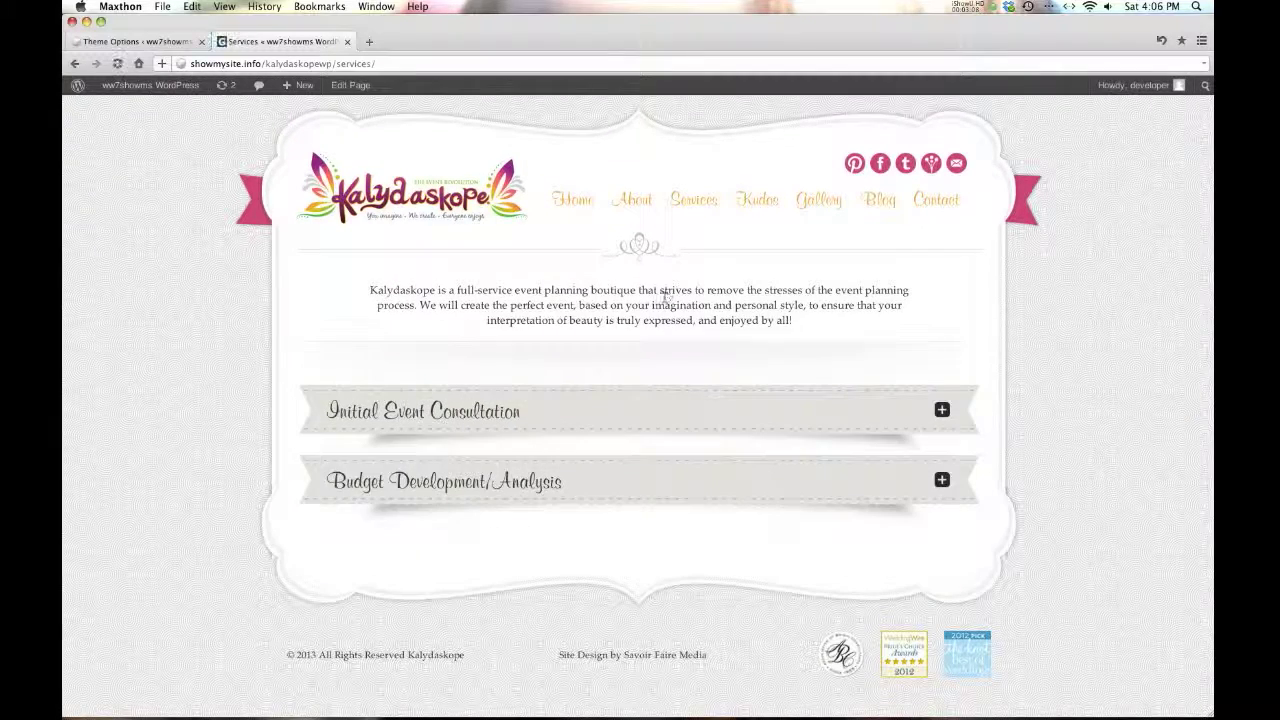
click(140, 41)
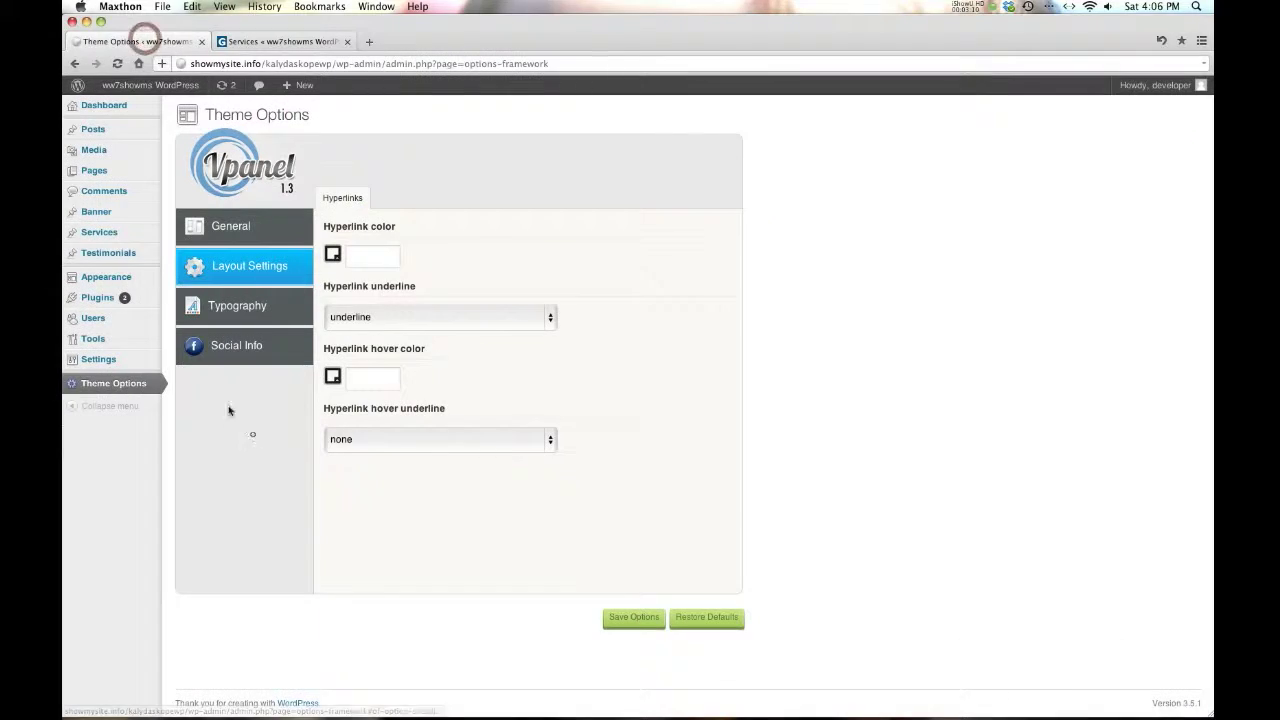
Create a new page titled "Link" and enter "Here is a link" as its body text.
mouse_move(100, 171)
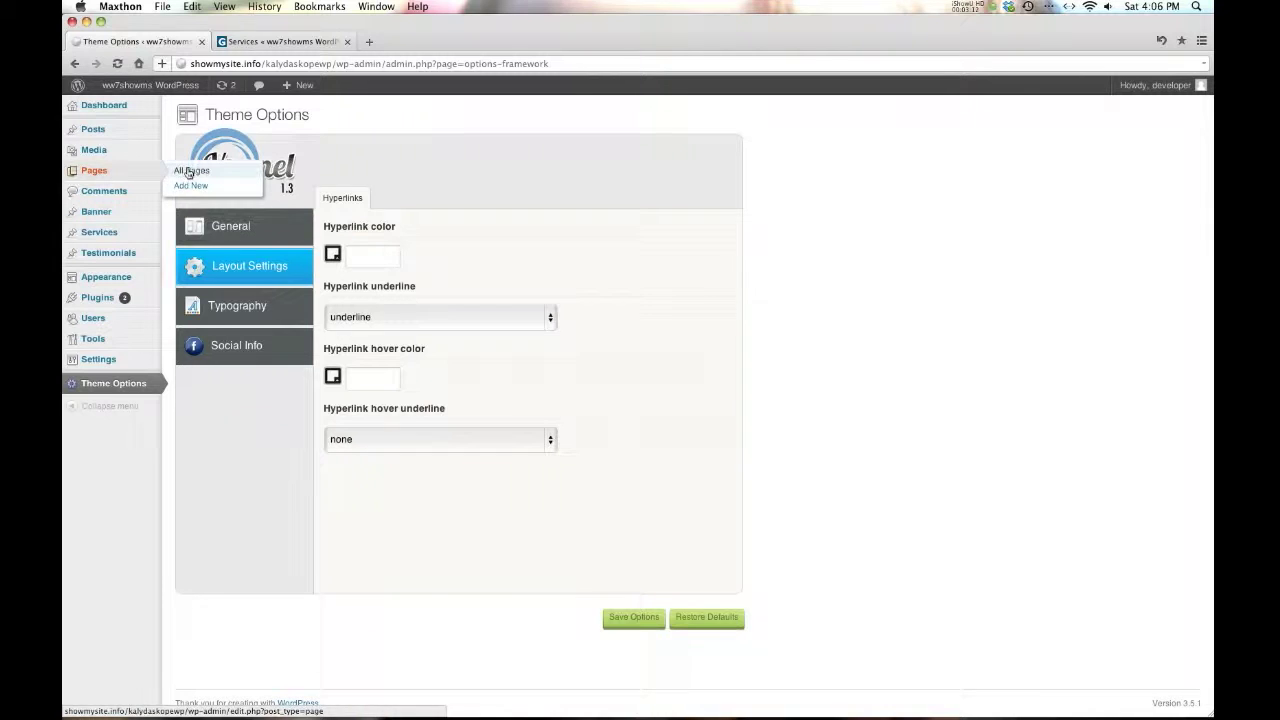
click(190, 186)
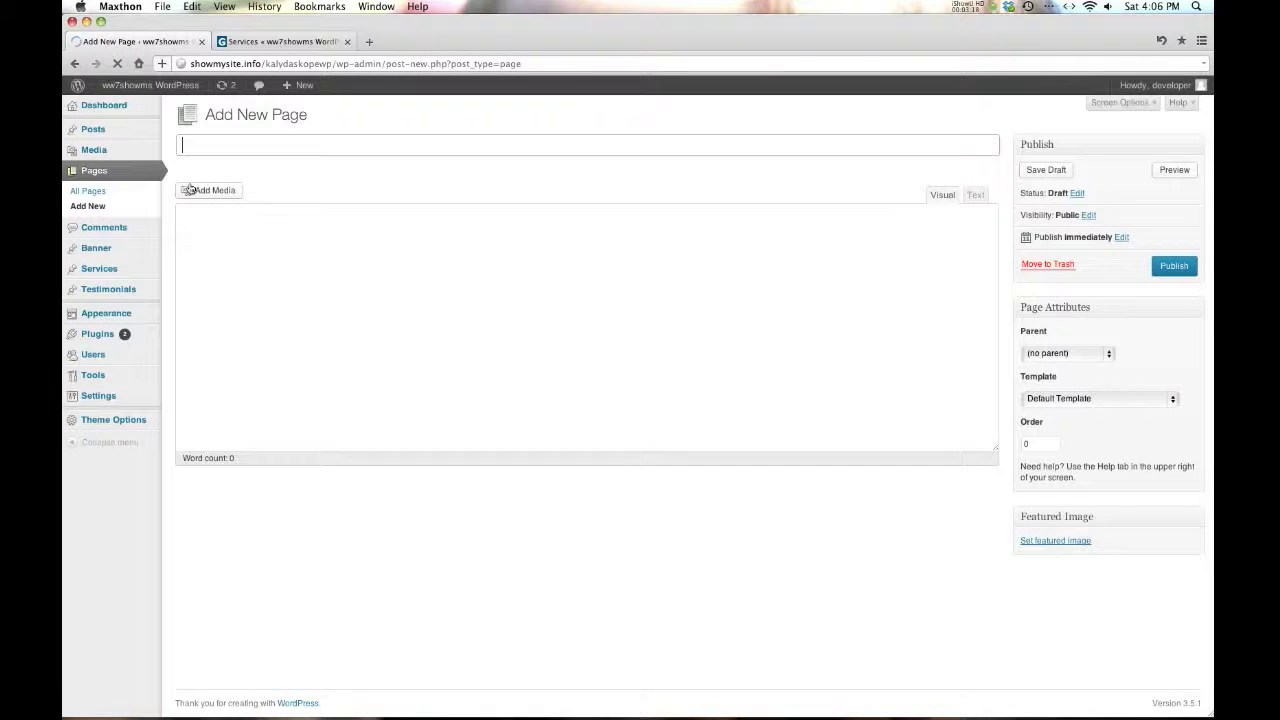
click(256, 148)
text(Link)
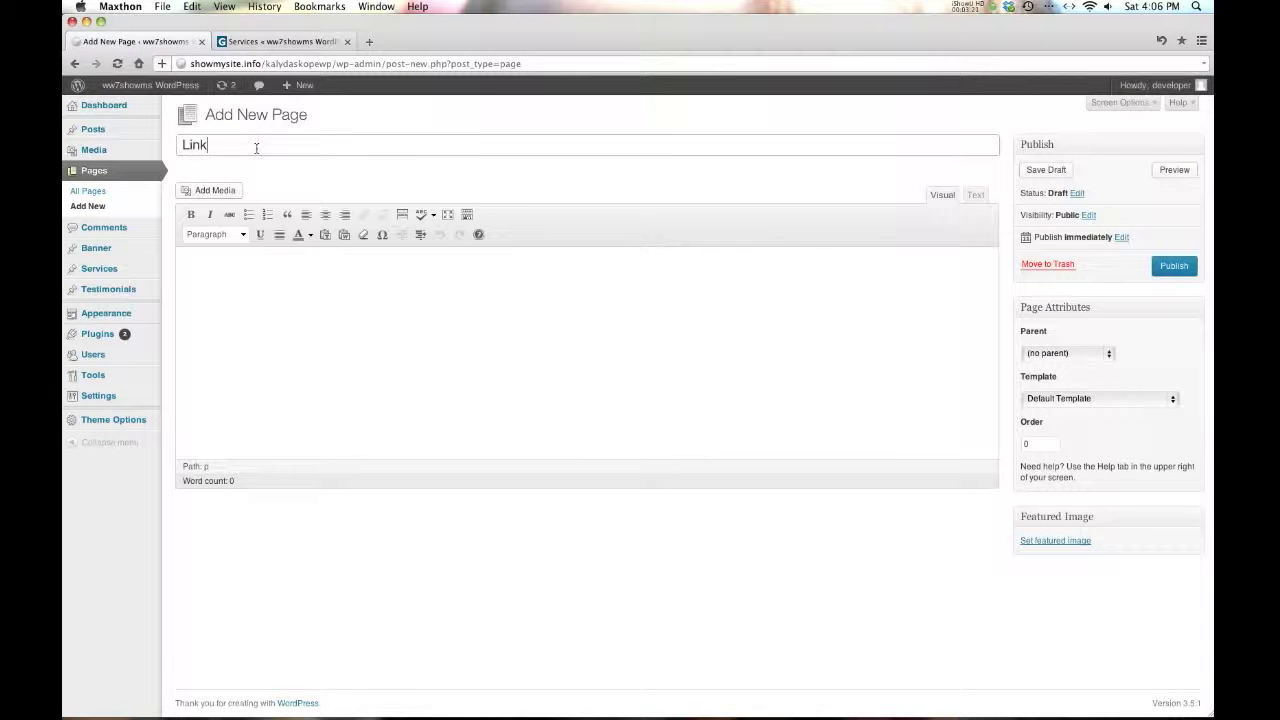
key(Tab)
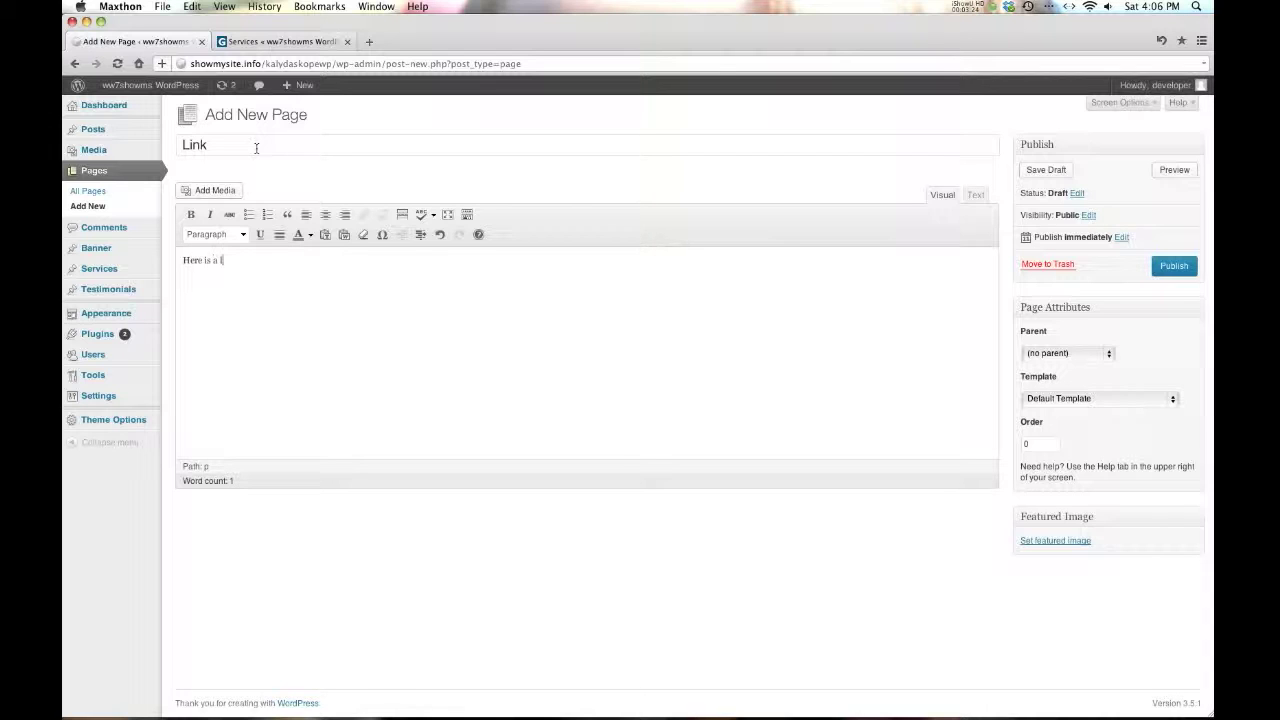
Link the text "Here is a link" to the URL "#" and publish the page.
drag(238, 260, 152, 262)
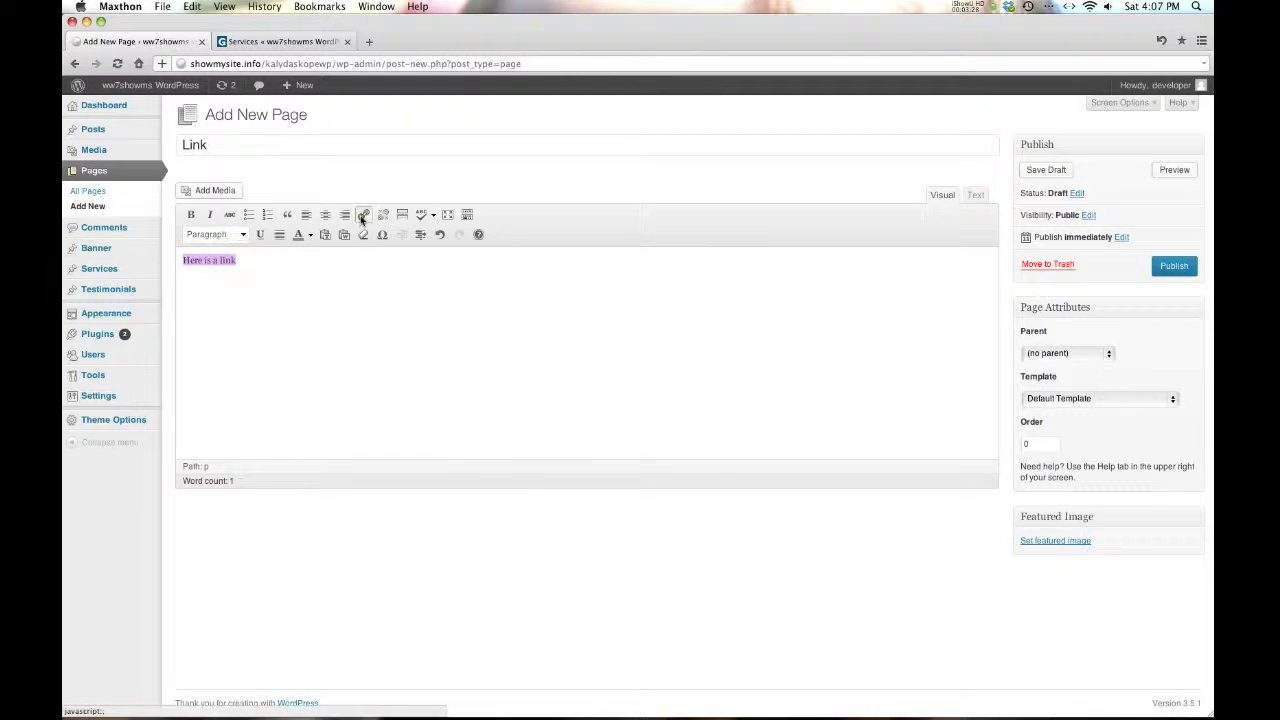
click(363, 214)
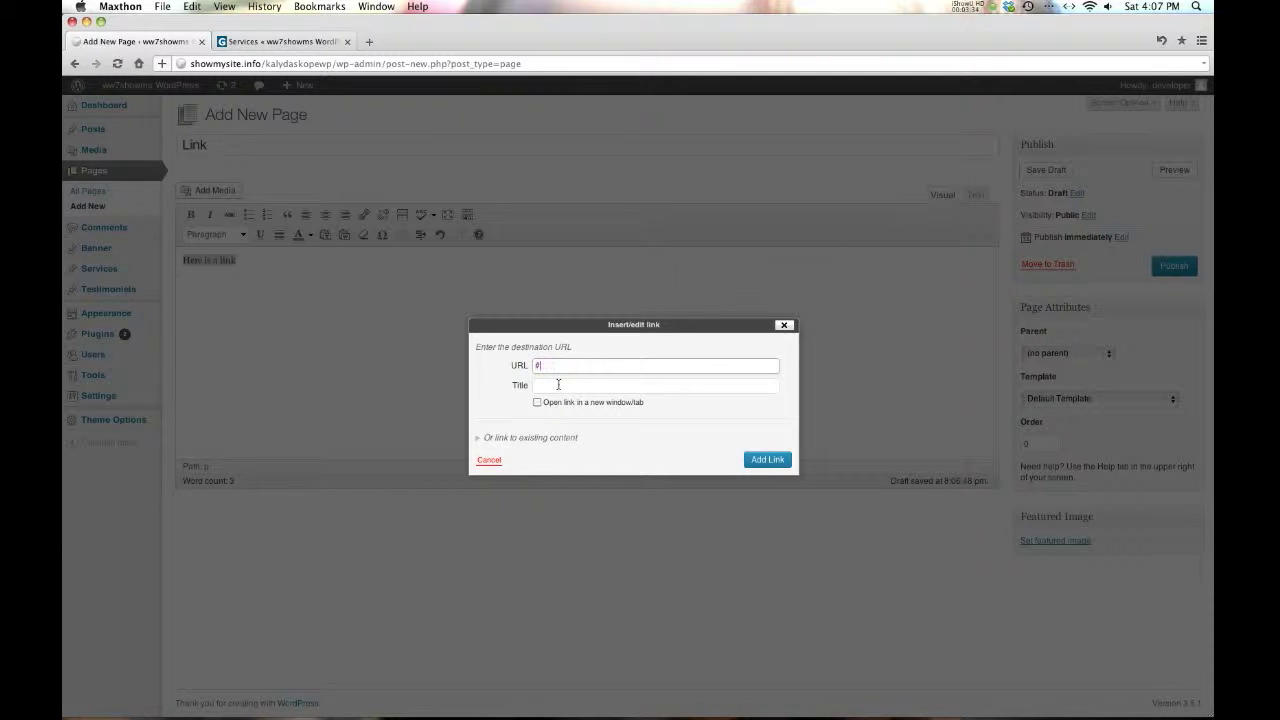
click(768, 460)
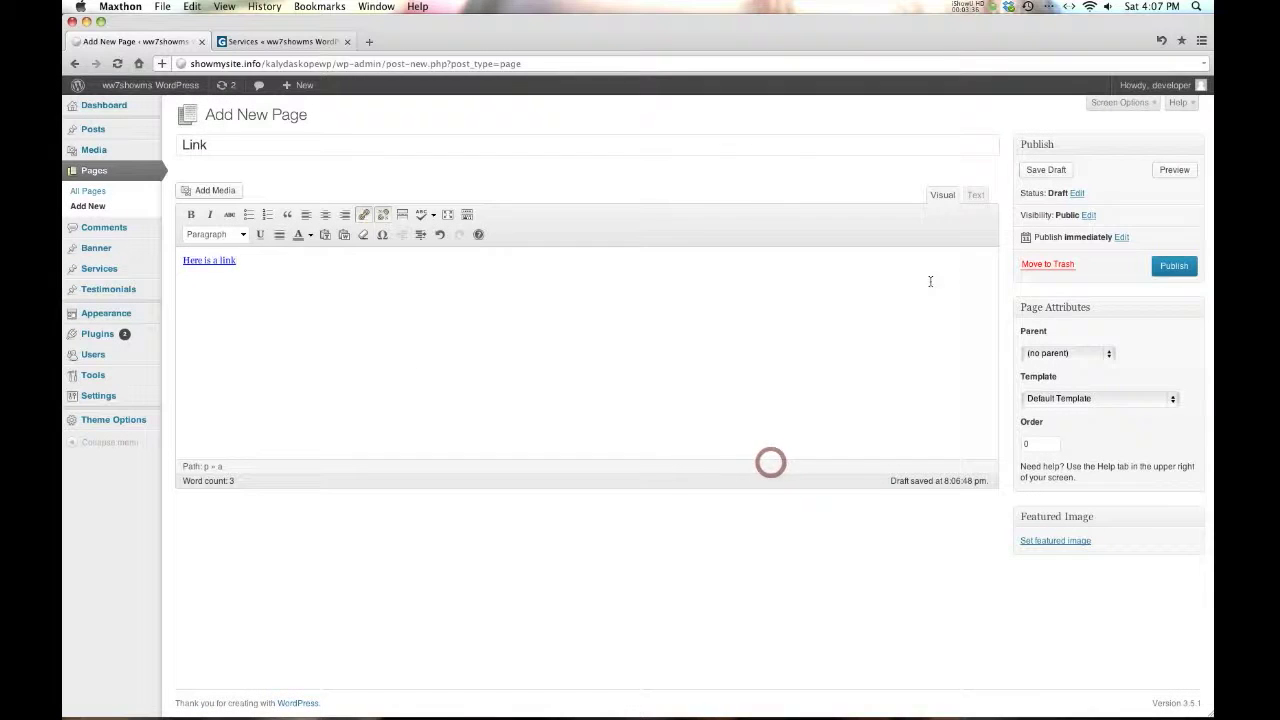
click(1186, 268)
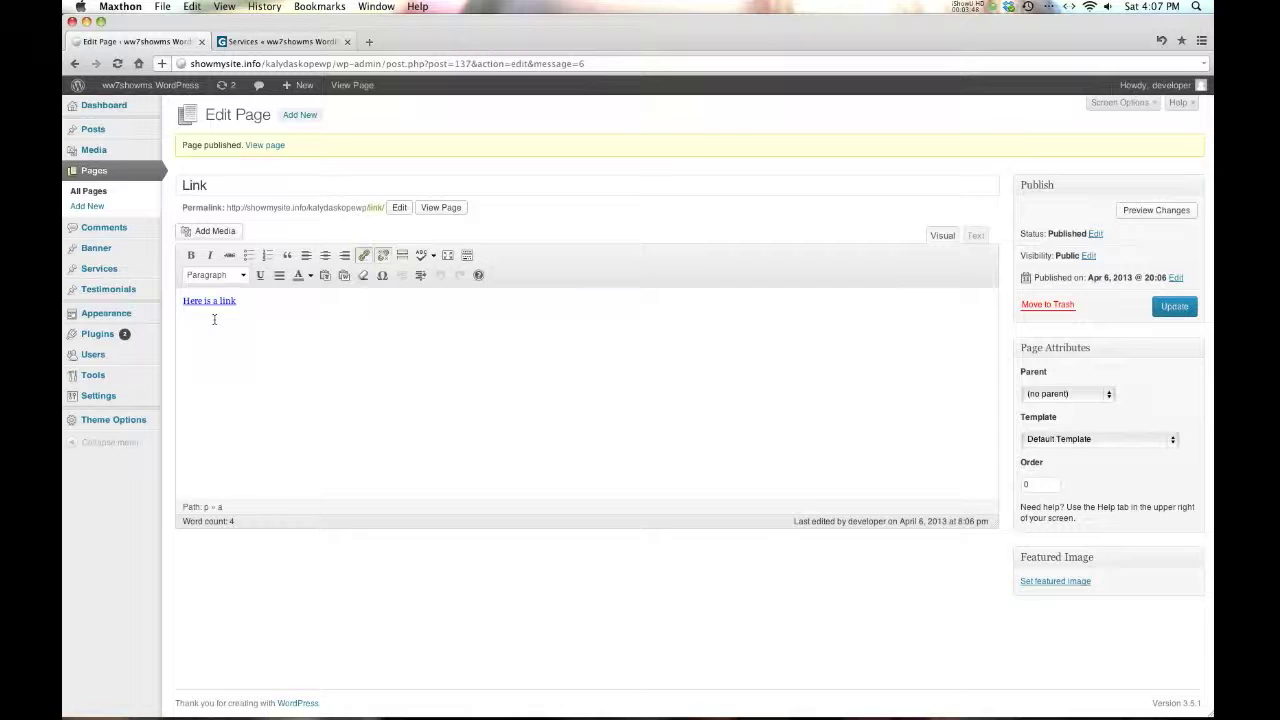
Open the published Link page in a new tab and examine its link styling alongside the live Services page.
right_click(450, 209)
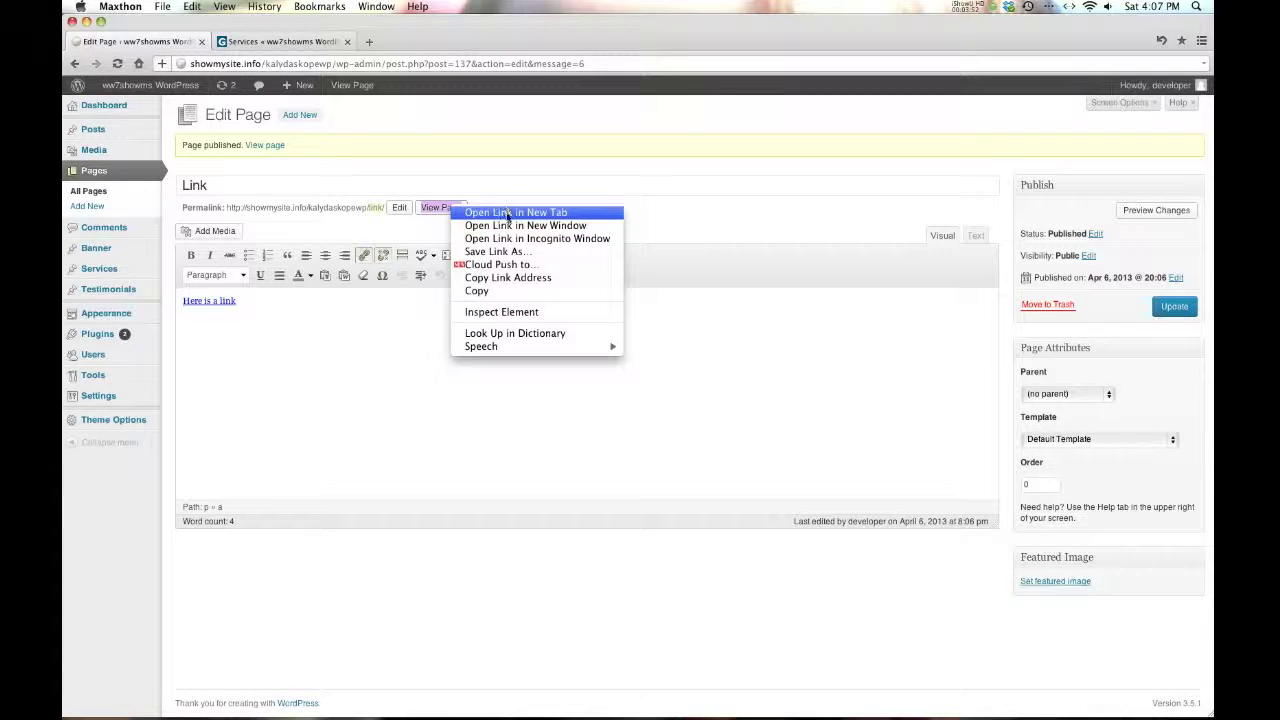
click(506, 212)
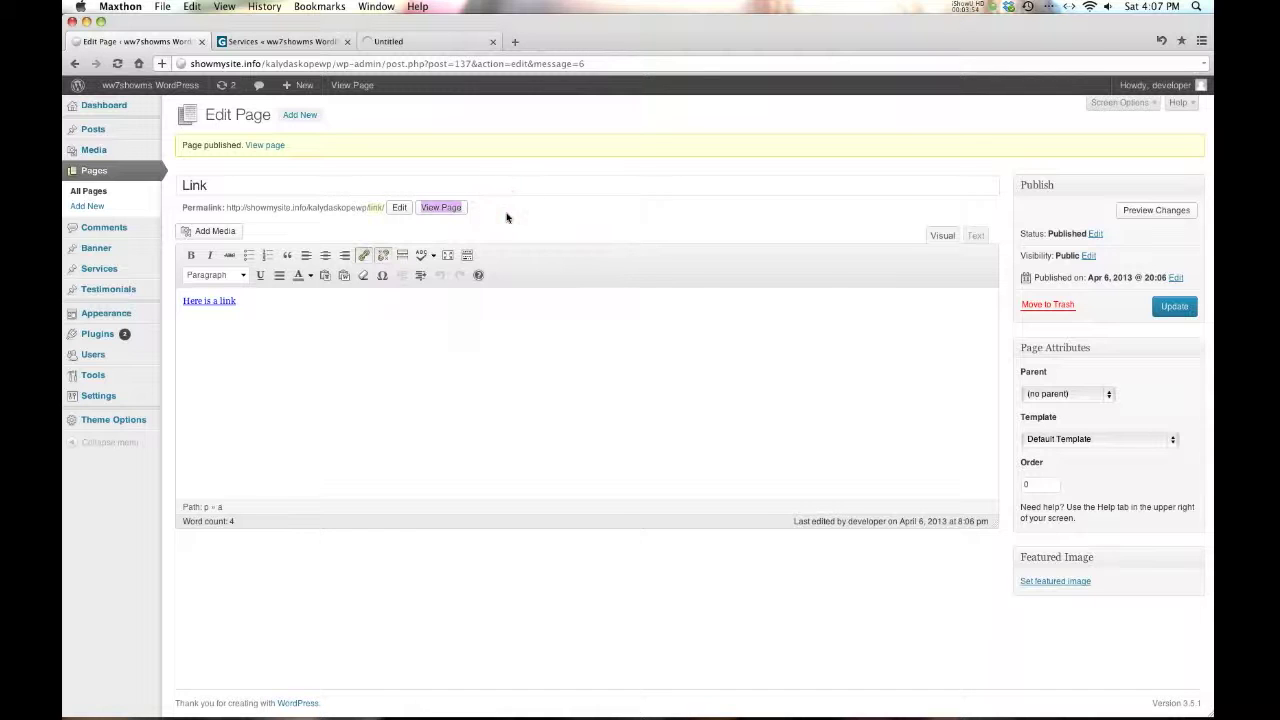
click(413, 38)
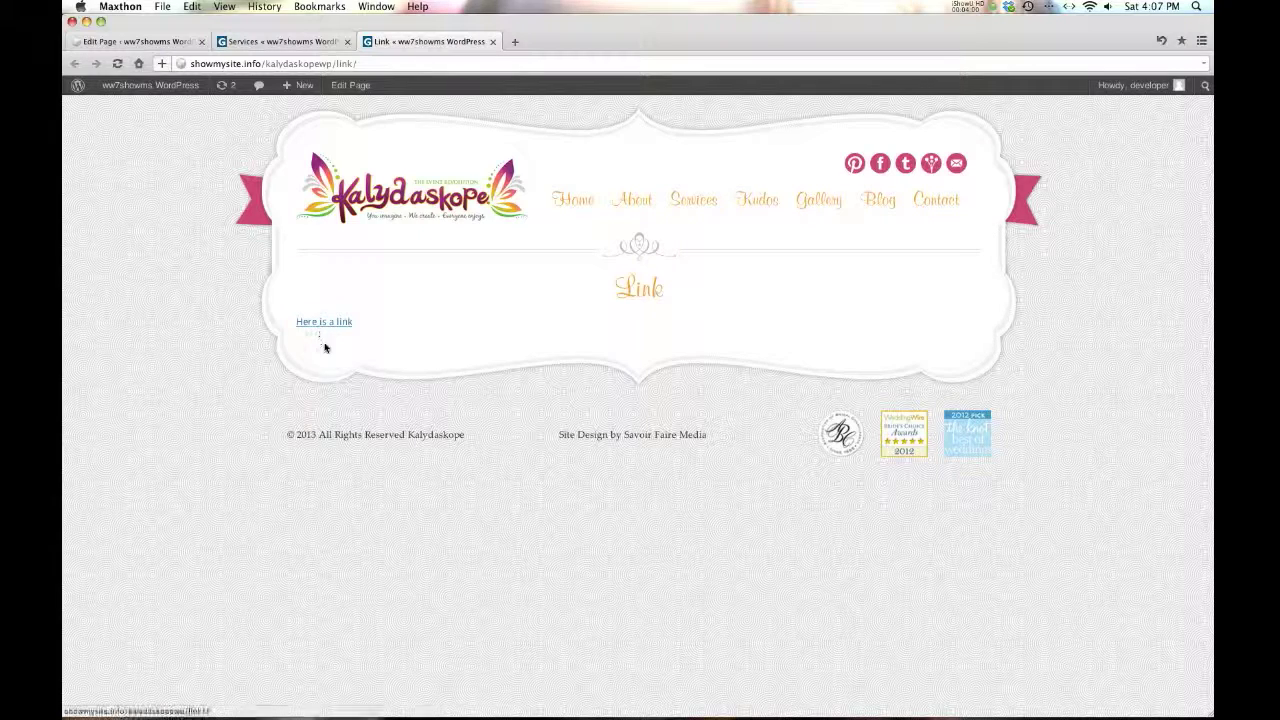
click(265, 41)
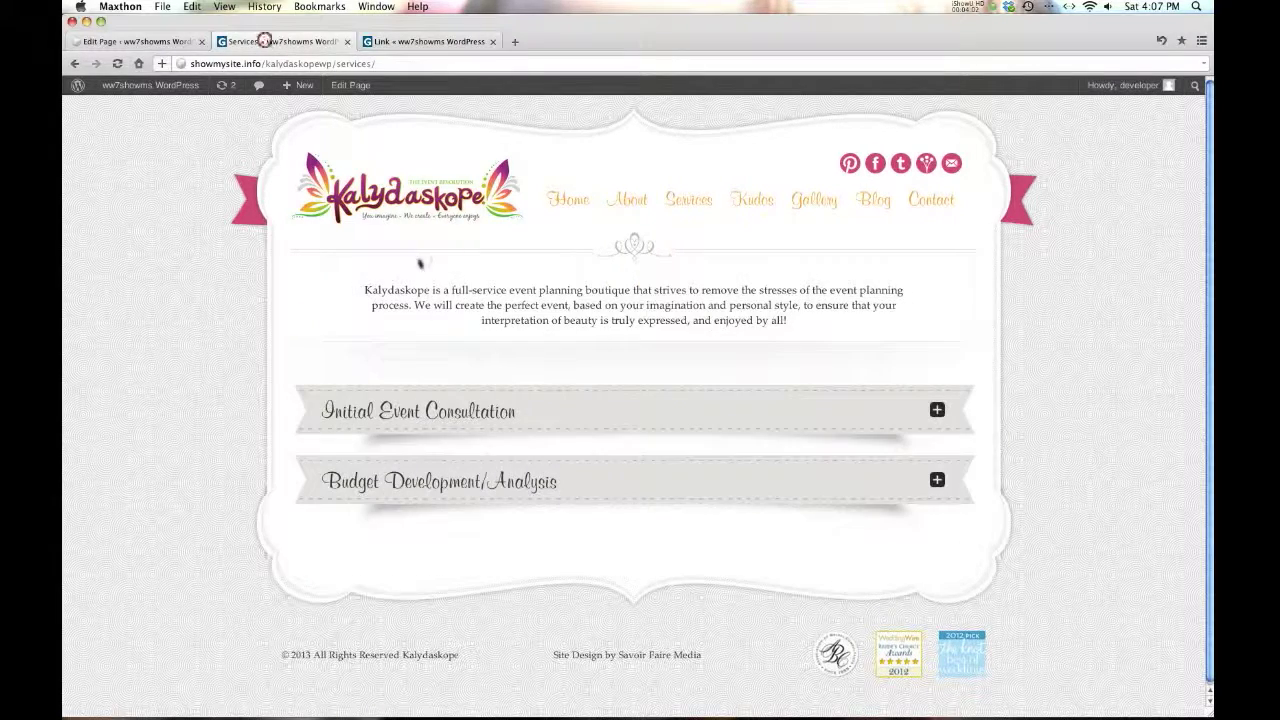
In the theme's Layout Settings, set the hyperlink color to #de0d0d and the hyperlink underline to none.
click(145, 40)
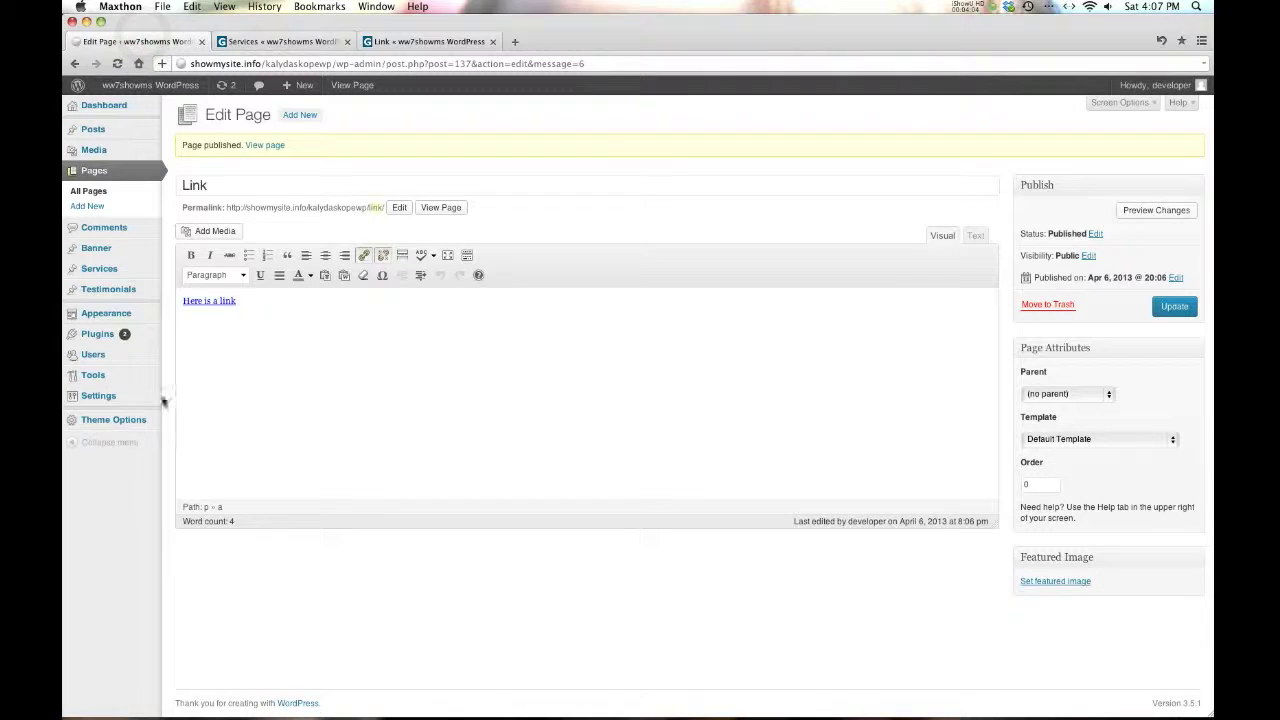
click(137, 423)
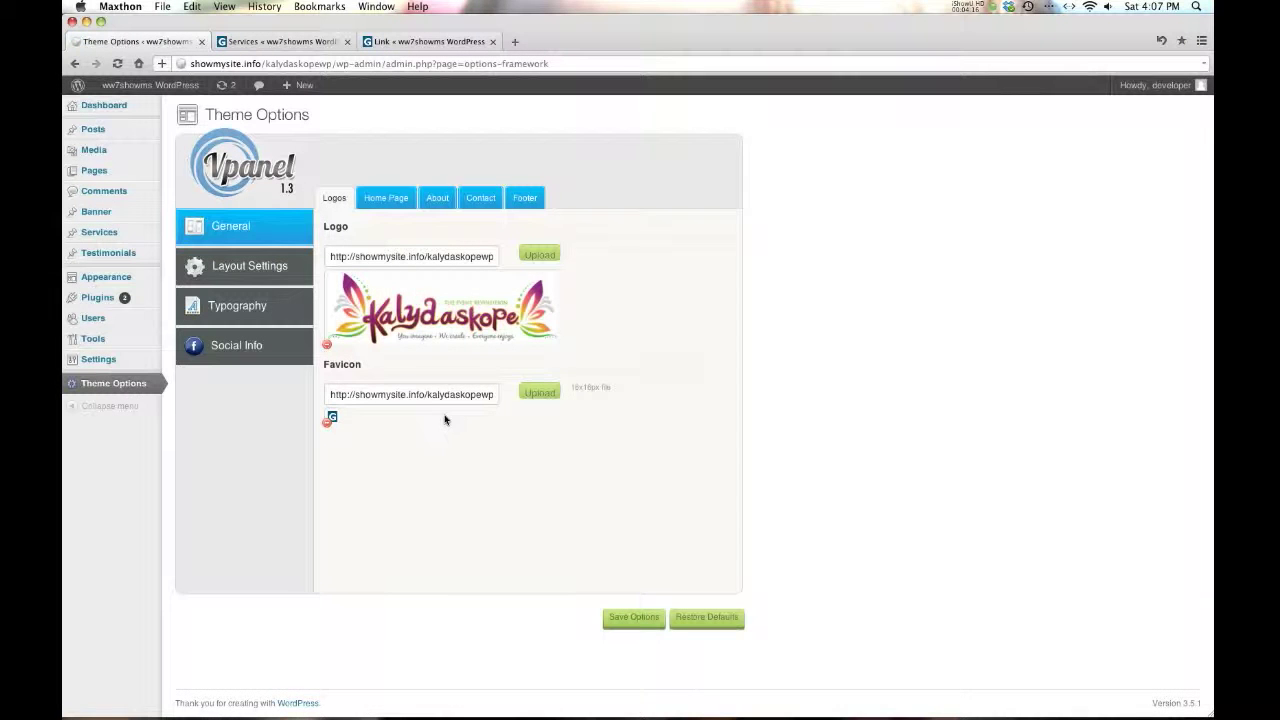
click(231, 270)
click(332, 253)
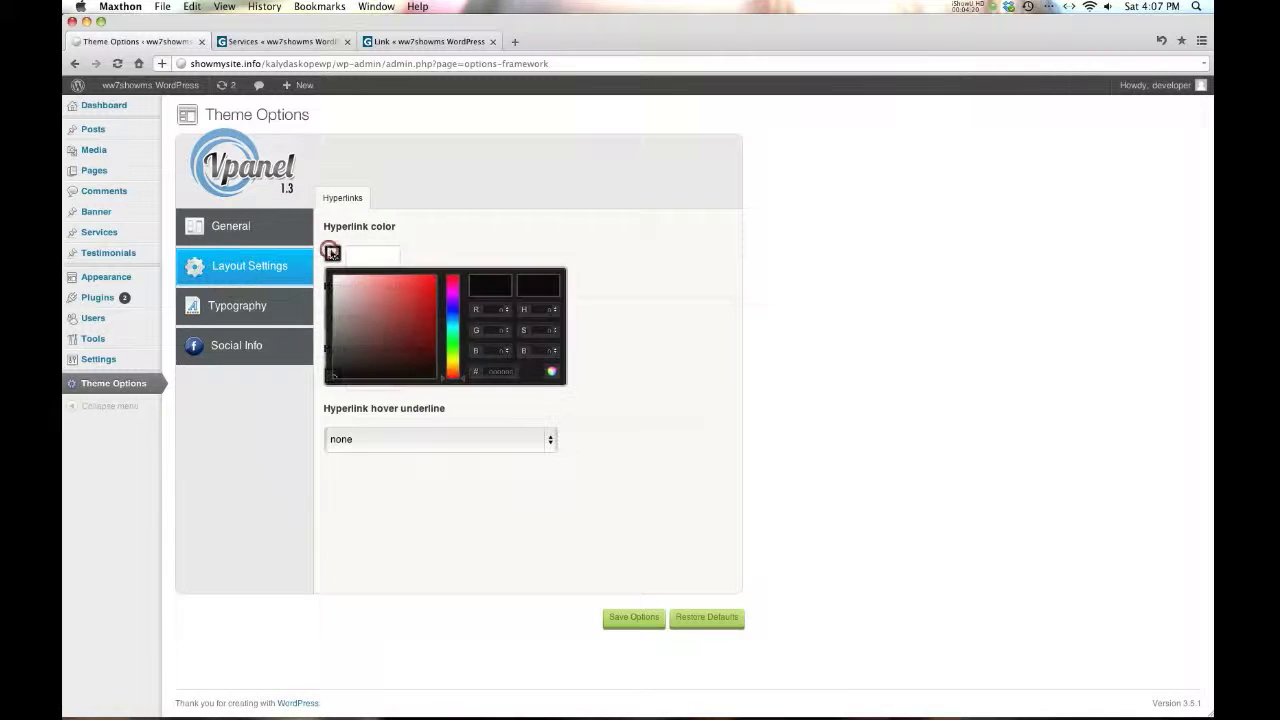
click(438, 247)
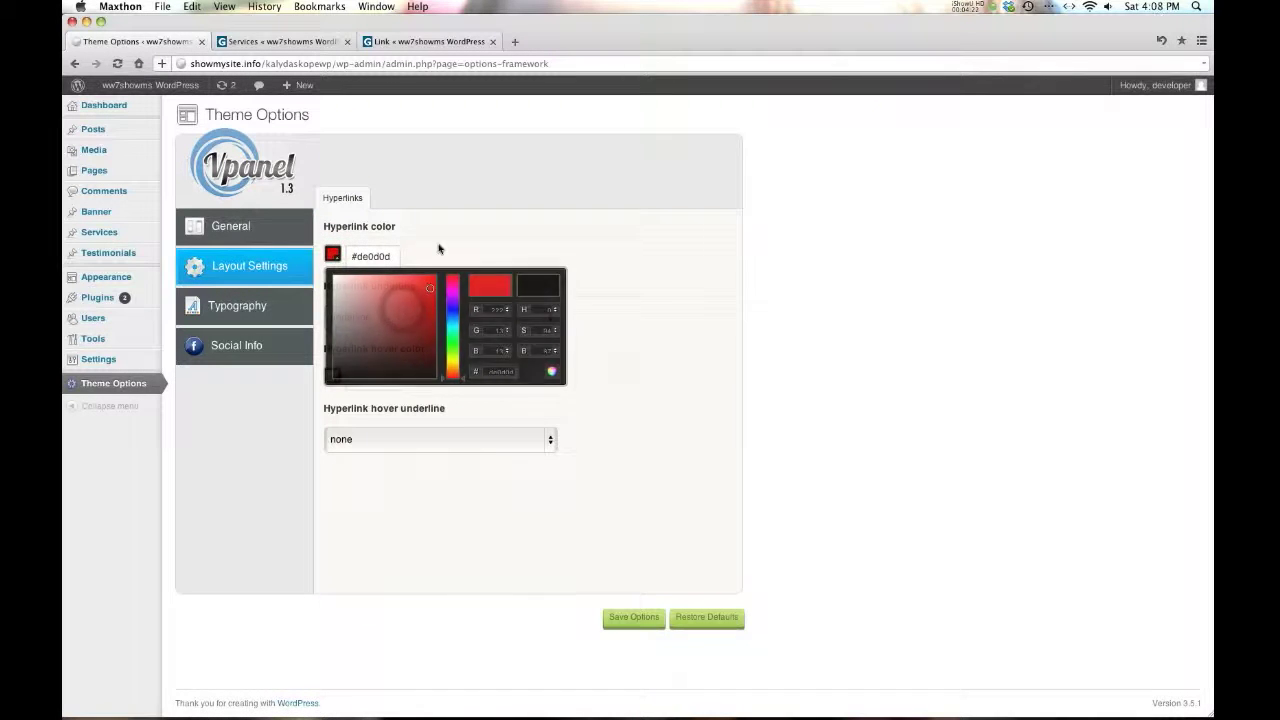
click(385, 318)
click(383, 329)
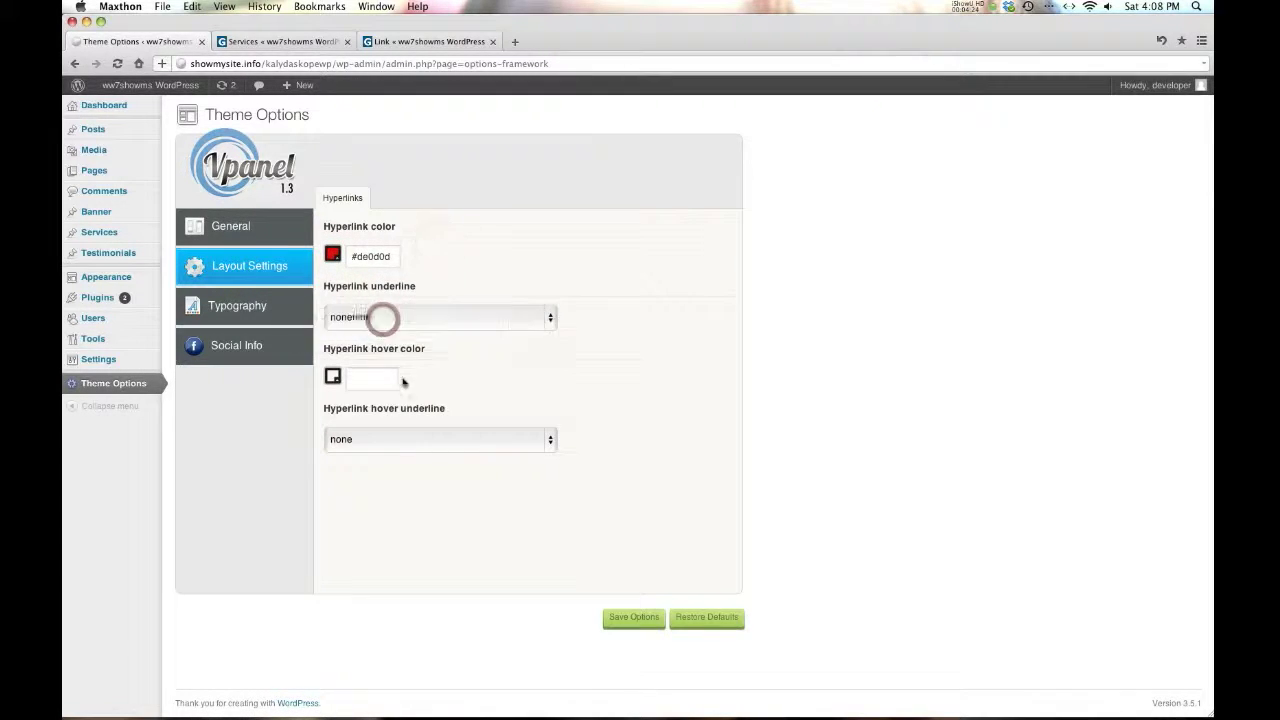
Set the hyperlink hover color to #b37a34 and the hyperlink hover underline to underline.
click(332, 375)
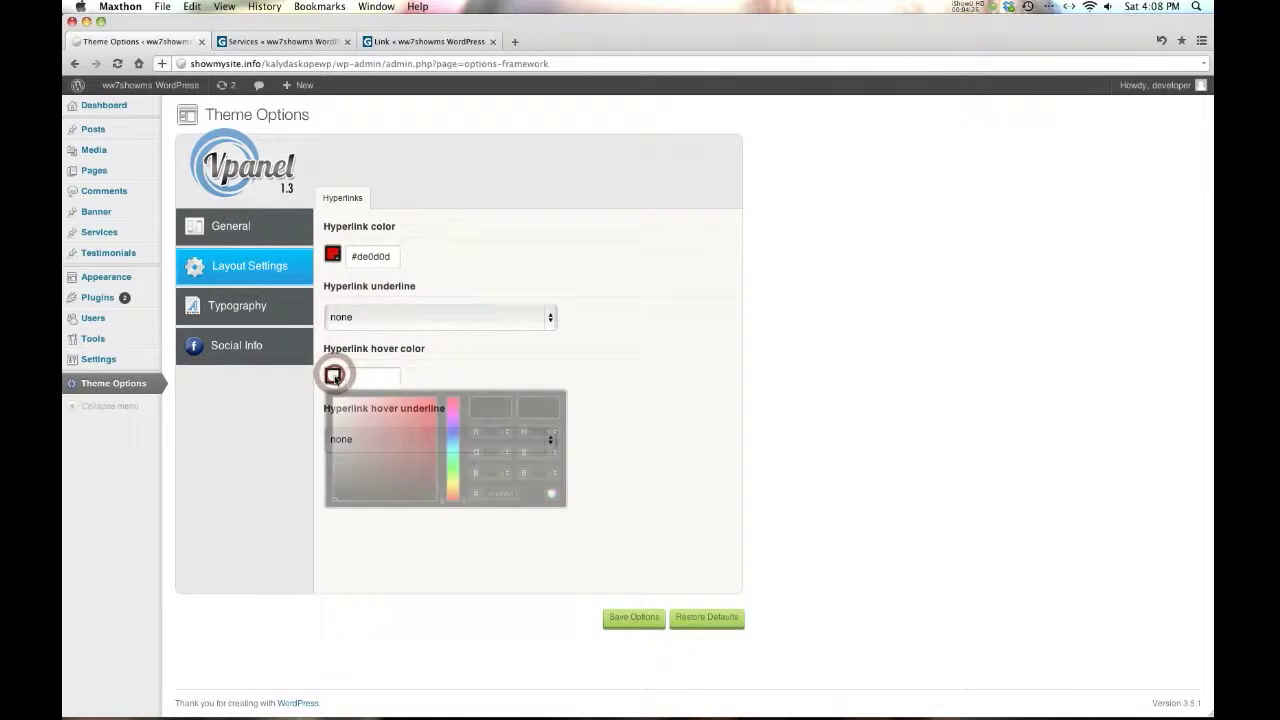
click(405, 429)
drag(454, 496, 453, 472)
click(438, 373)
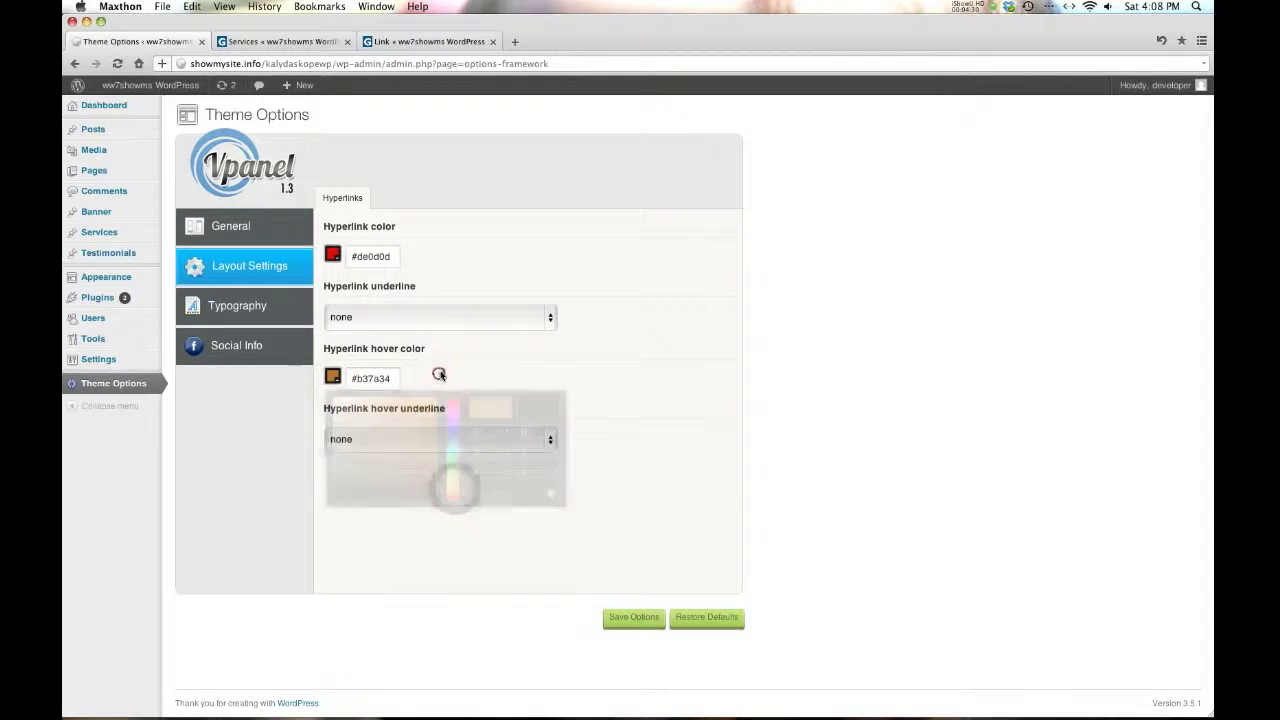
click(387, 440)
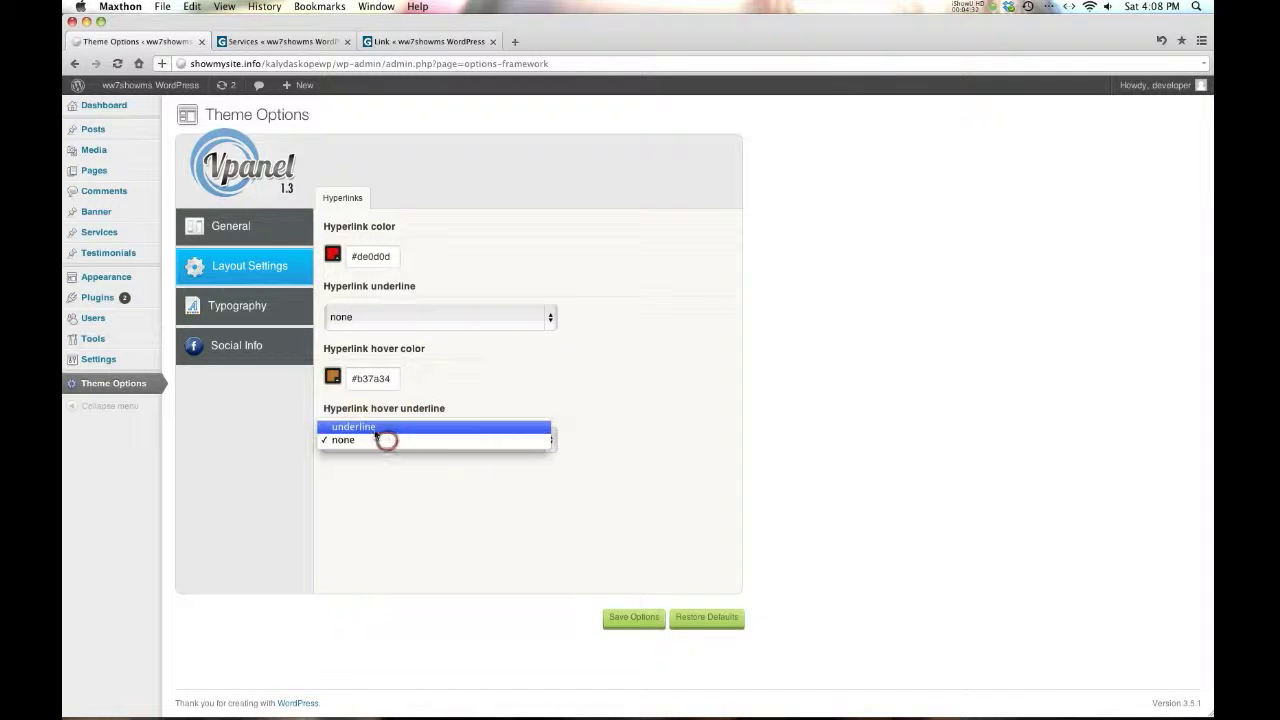
click(378, 428)
click(604, 406)
Save the theme options and reload the live Link page to check the link's styling.
click(623, 618)
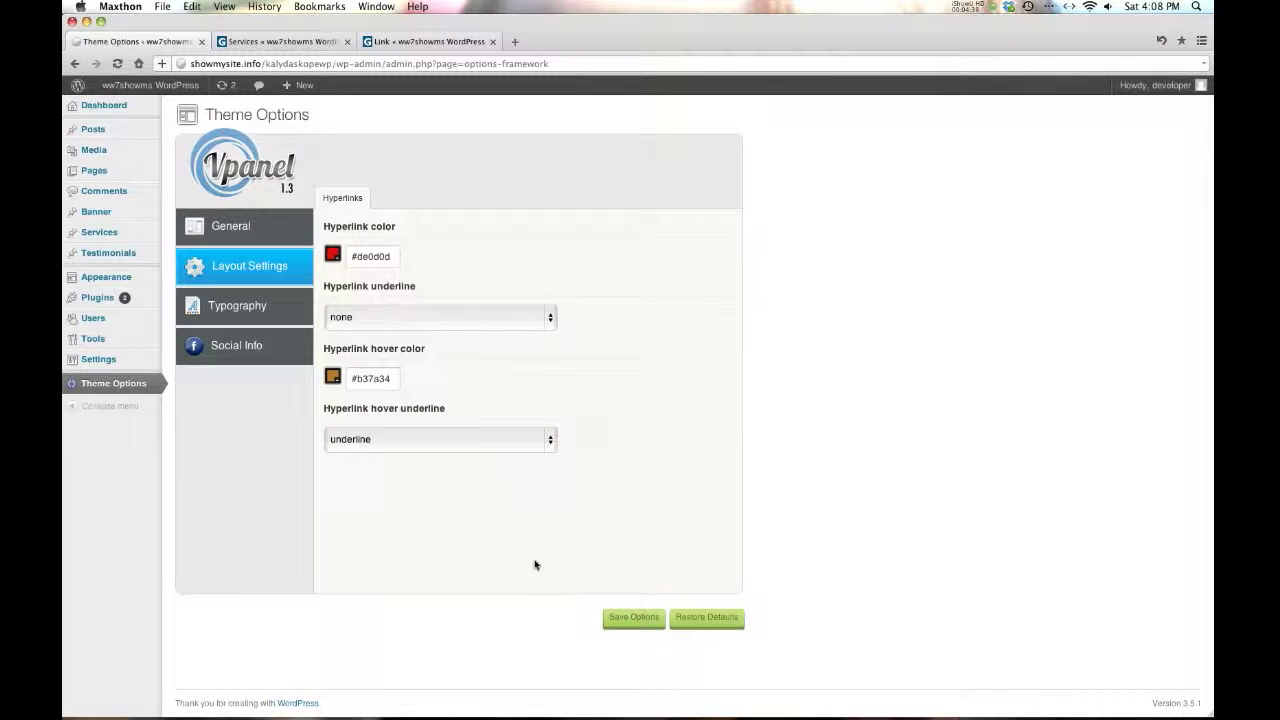
click(619, 618)
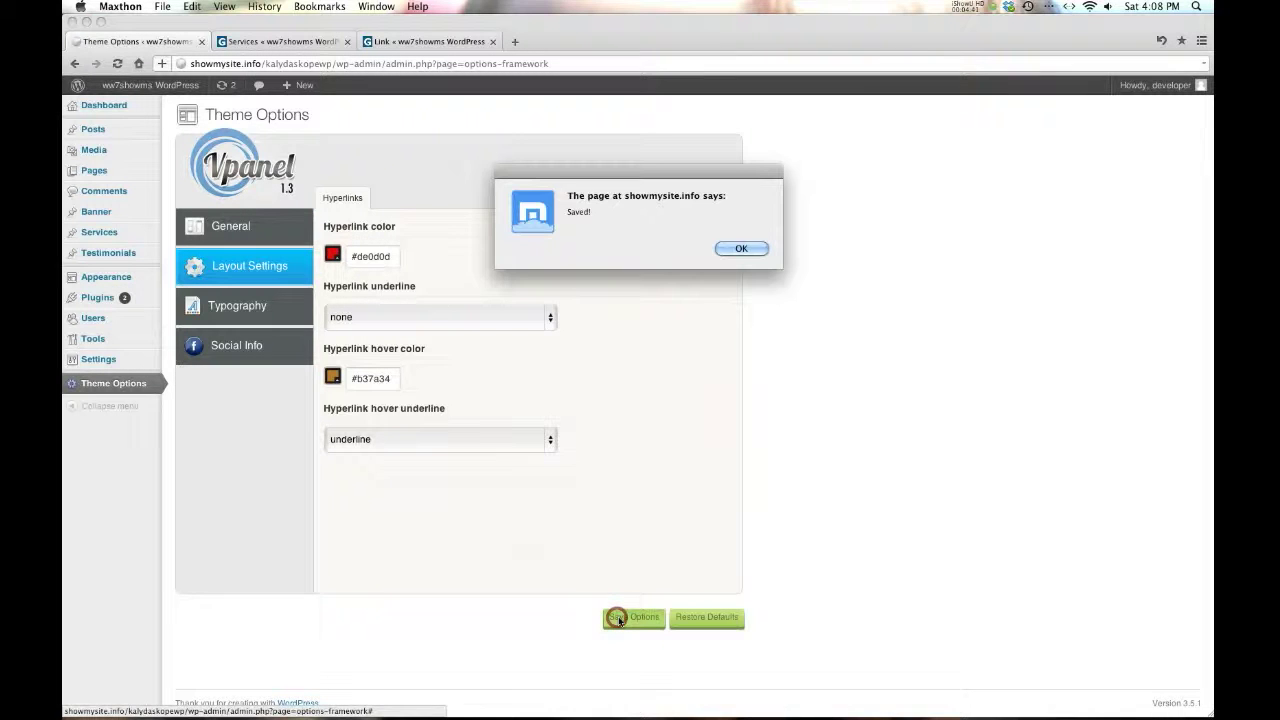
click(738, 248)
click(402, 41)
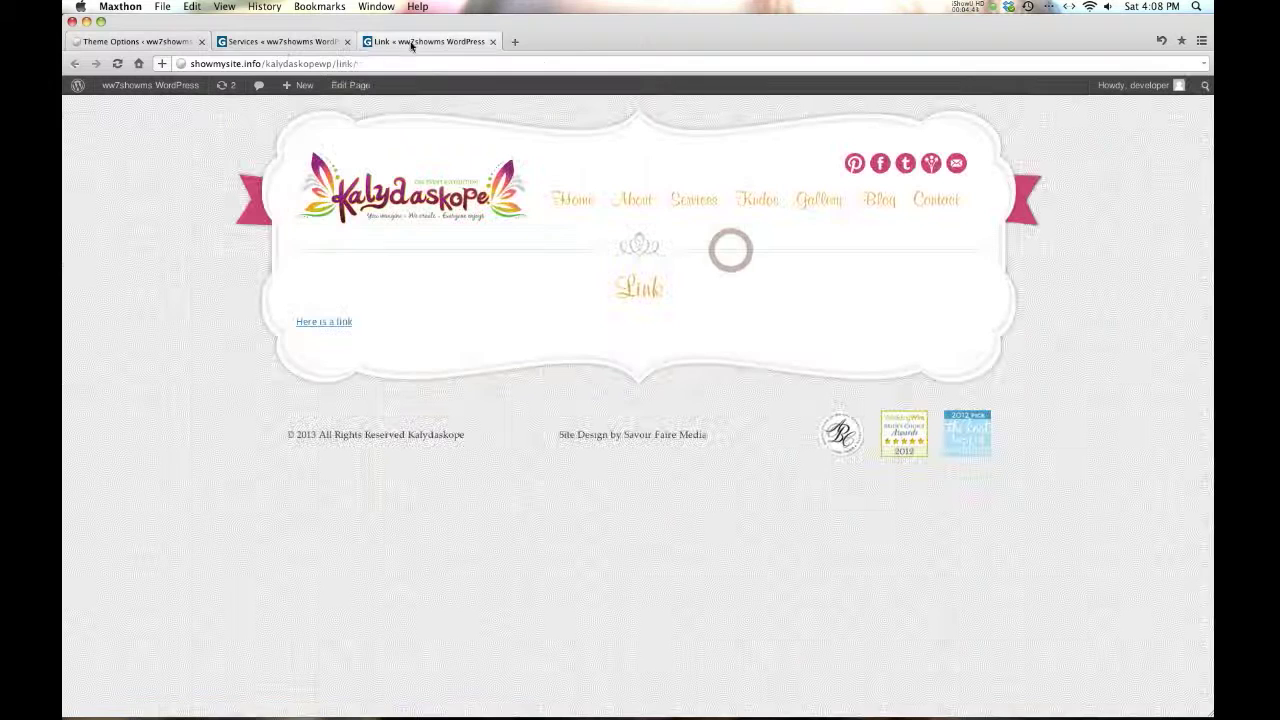
click(116, 63)
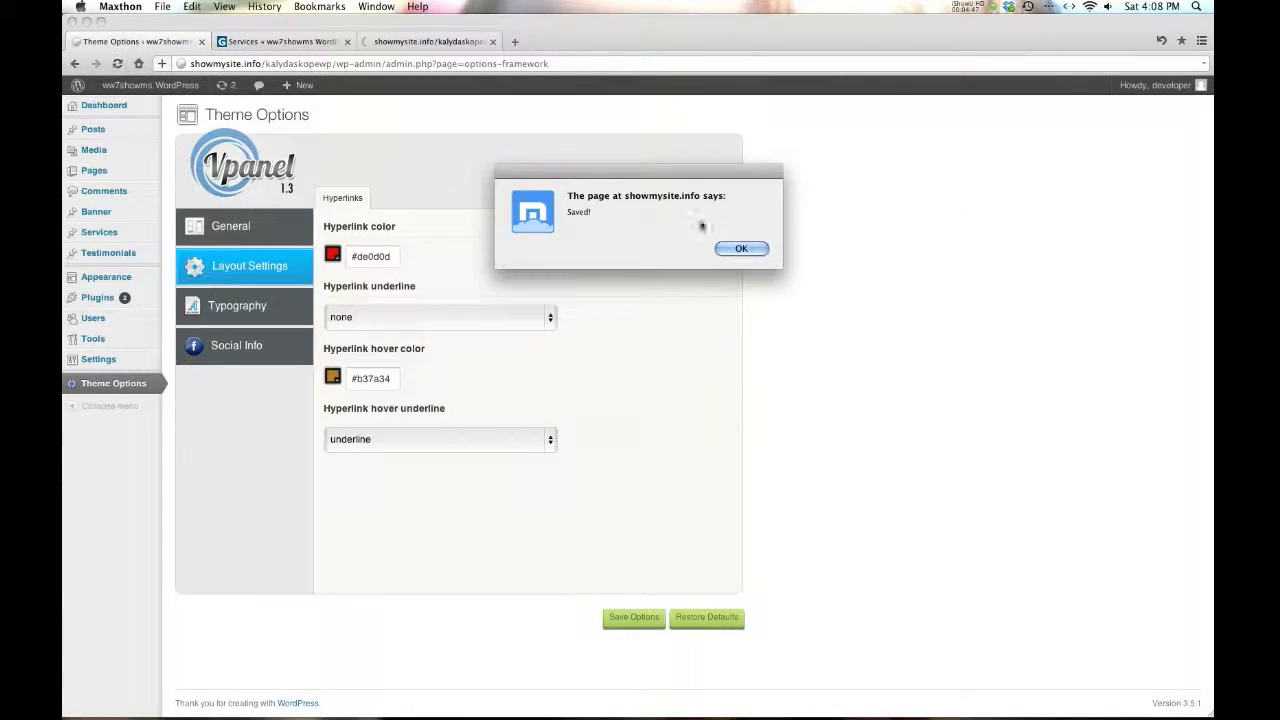
click(741, 248)
click(450, 41)
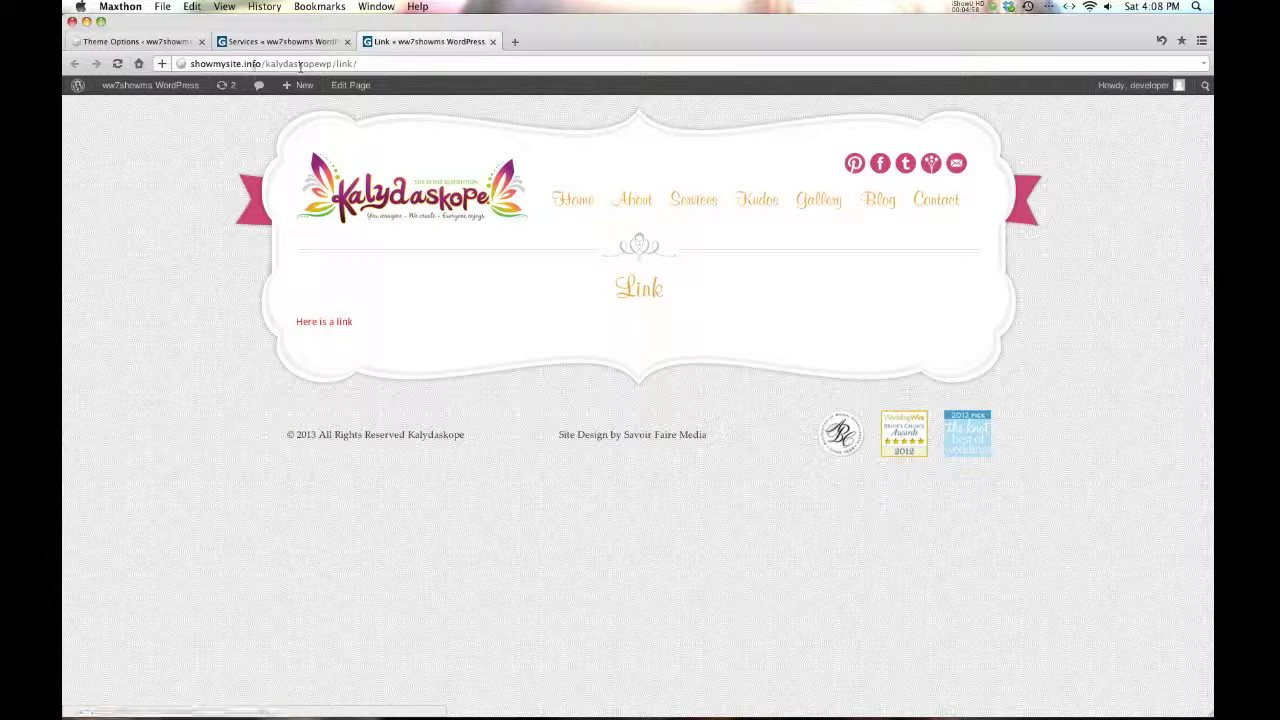
Clear the hyperlink color and hyperlink hover color values in the Layout Settings.
click(113, 42)
double_click(362, 256)
key(BackSpace)
double_click(368, 379)
key(BackSpace)
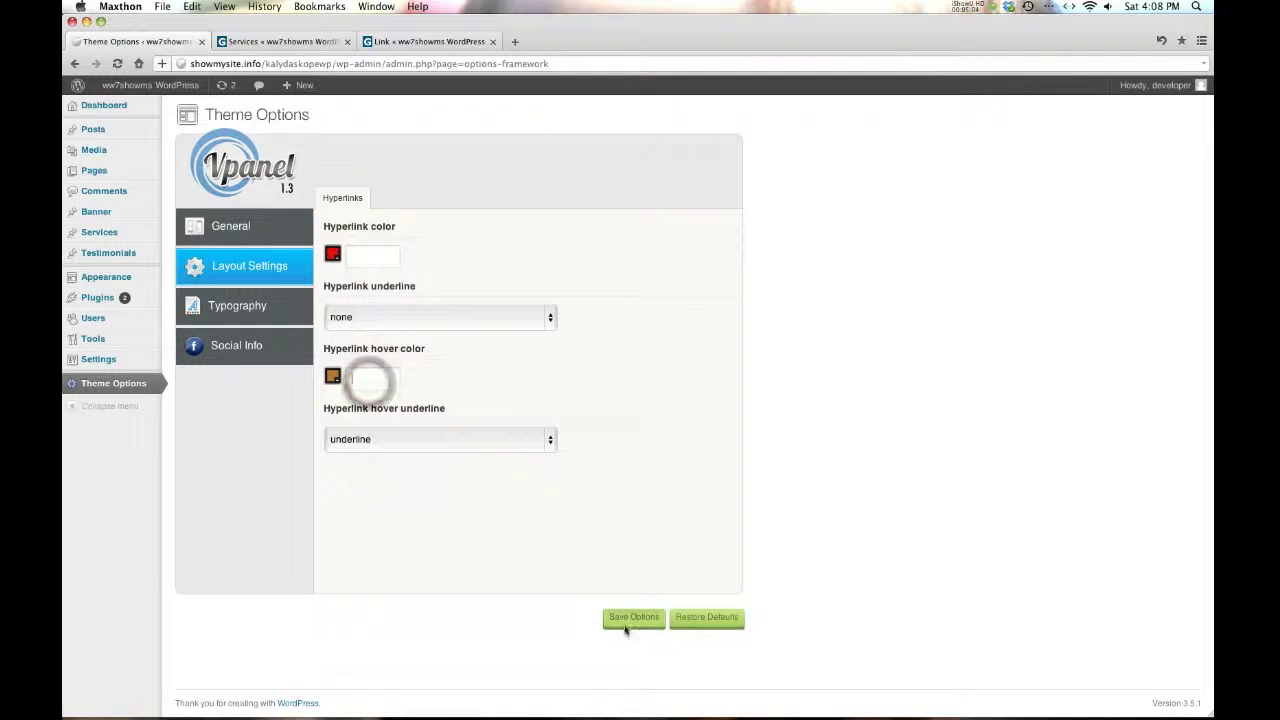
Set the hyperlink hover underline to none and the hyperlink underline to underline, and save the options.
click(448, 439)
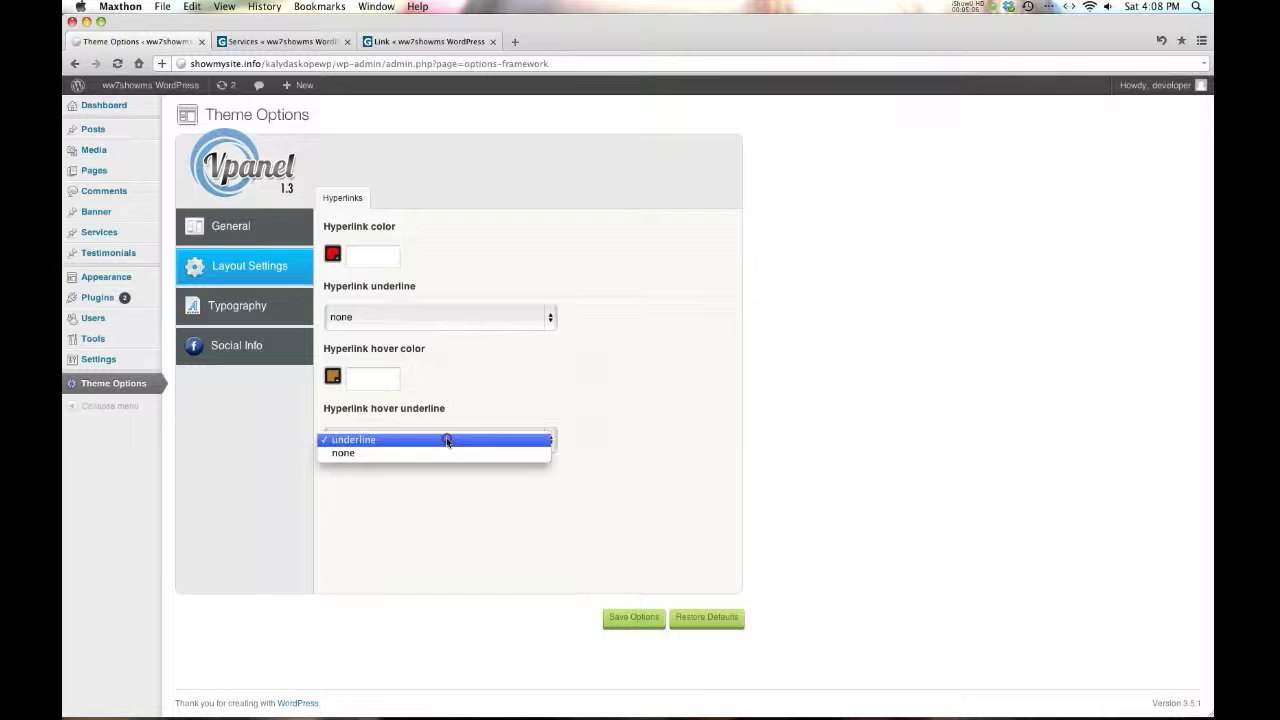
click(448, 450)
click(417, 317)
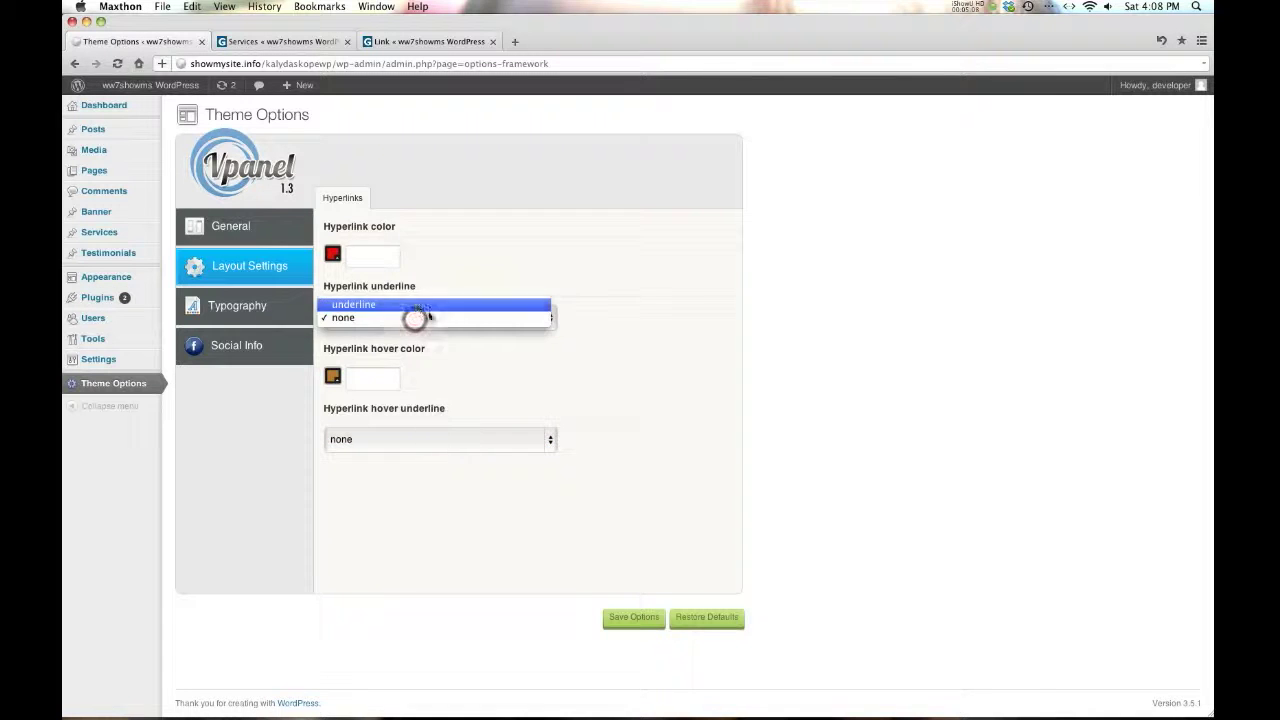
click(415, 304)
click(638, 617)
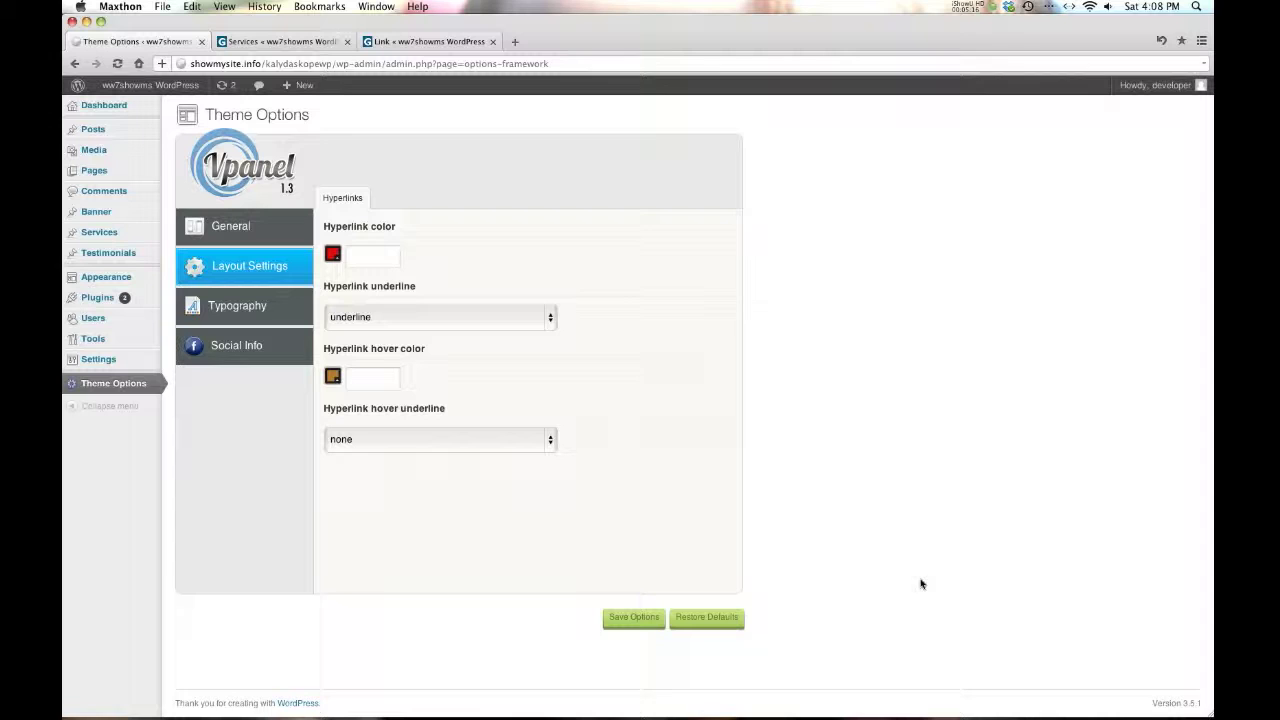
Restore the theme options to their defaults and open the Typography settings.
click(707, 617)
click(733, 249)
click(244, 300)
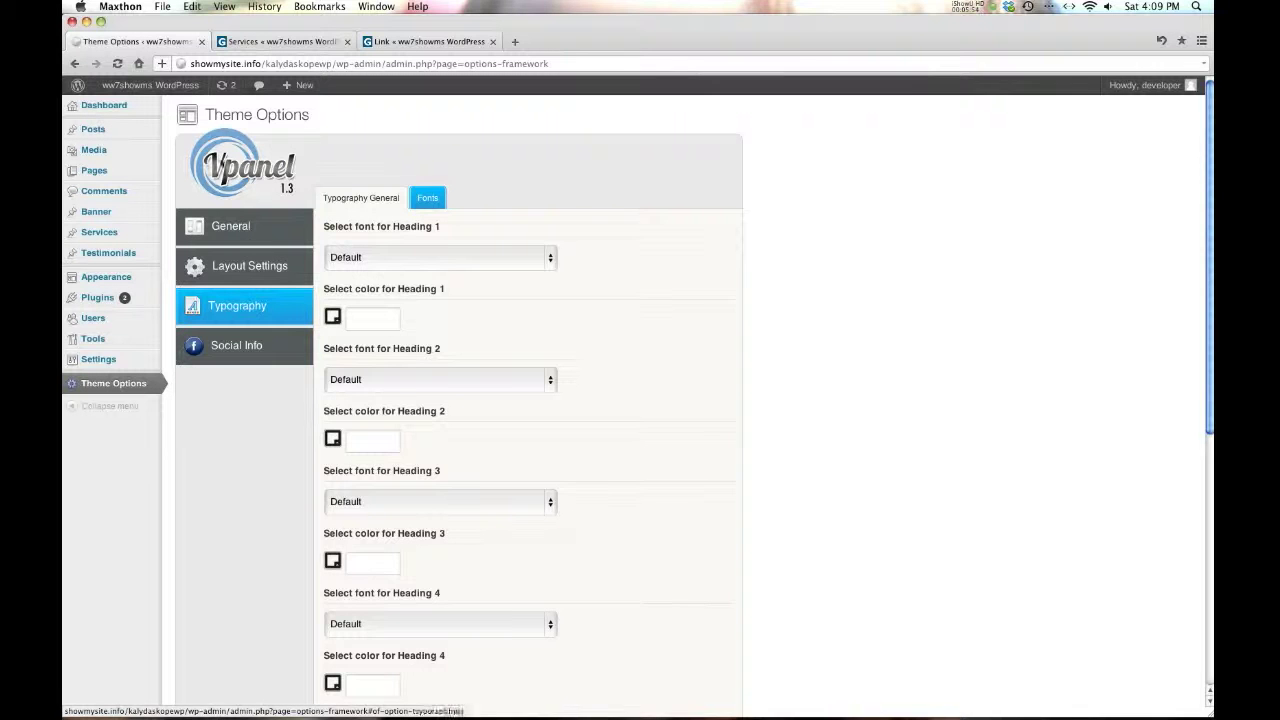
Close the live Link page and open the Link page for editing from the site's list of pages.
click(491, 42)
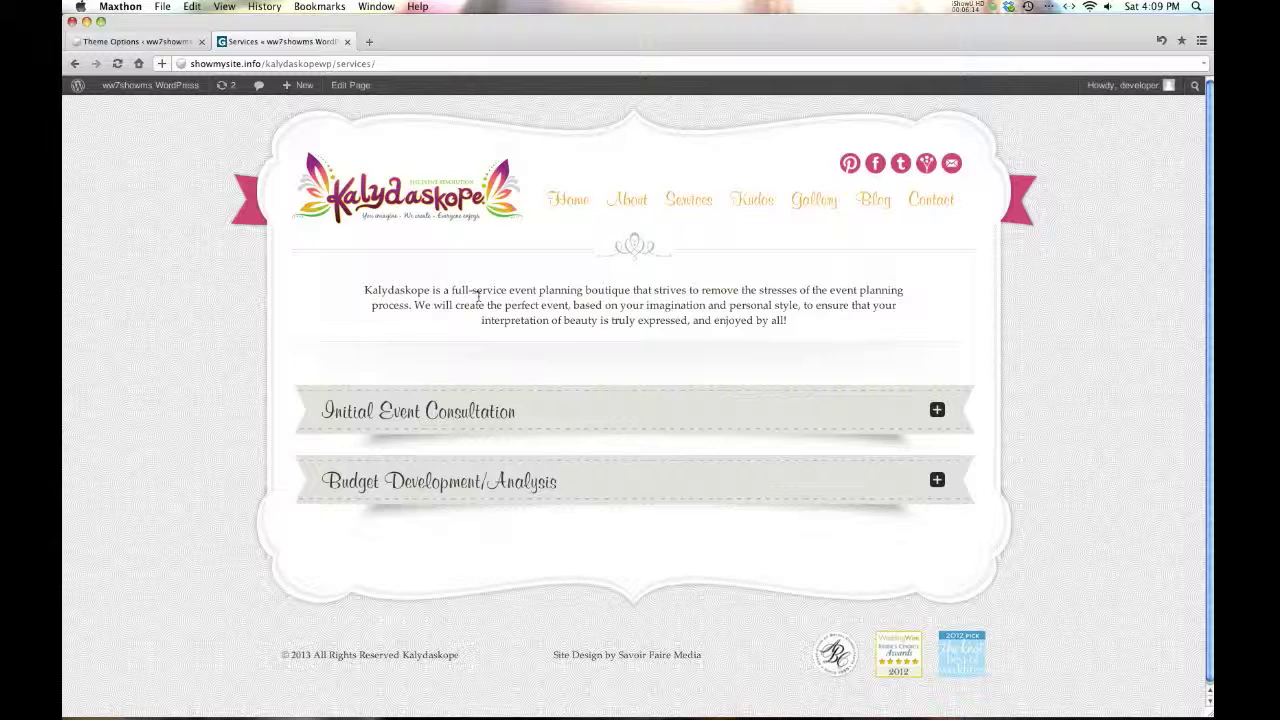
click(136, 40)
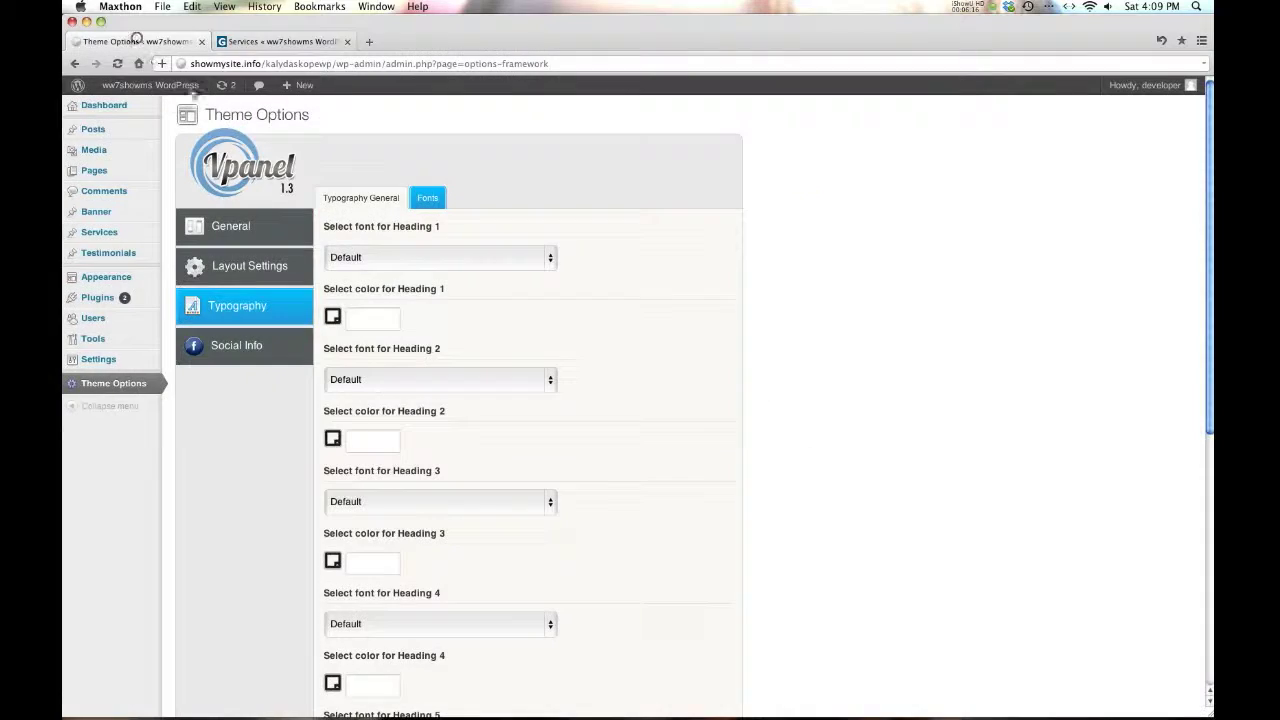
click(262, 44)
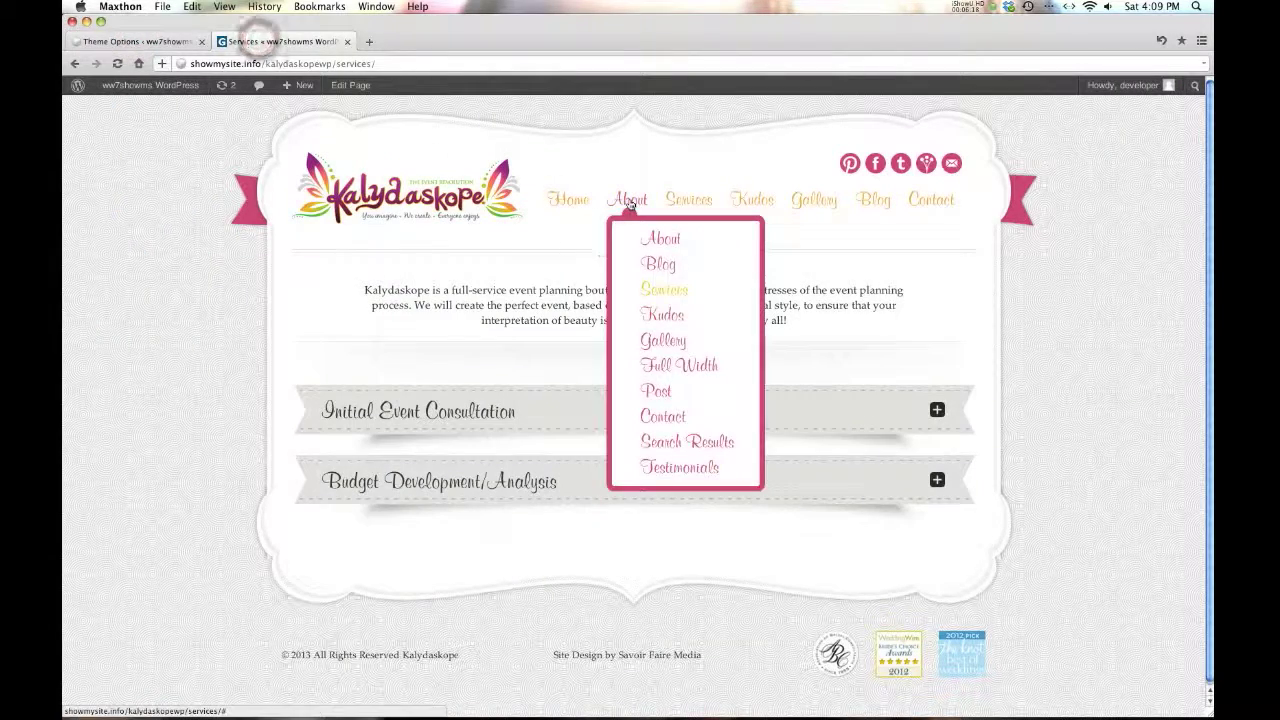
click(148, 41)
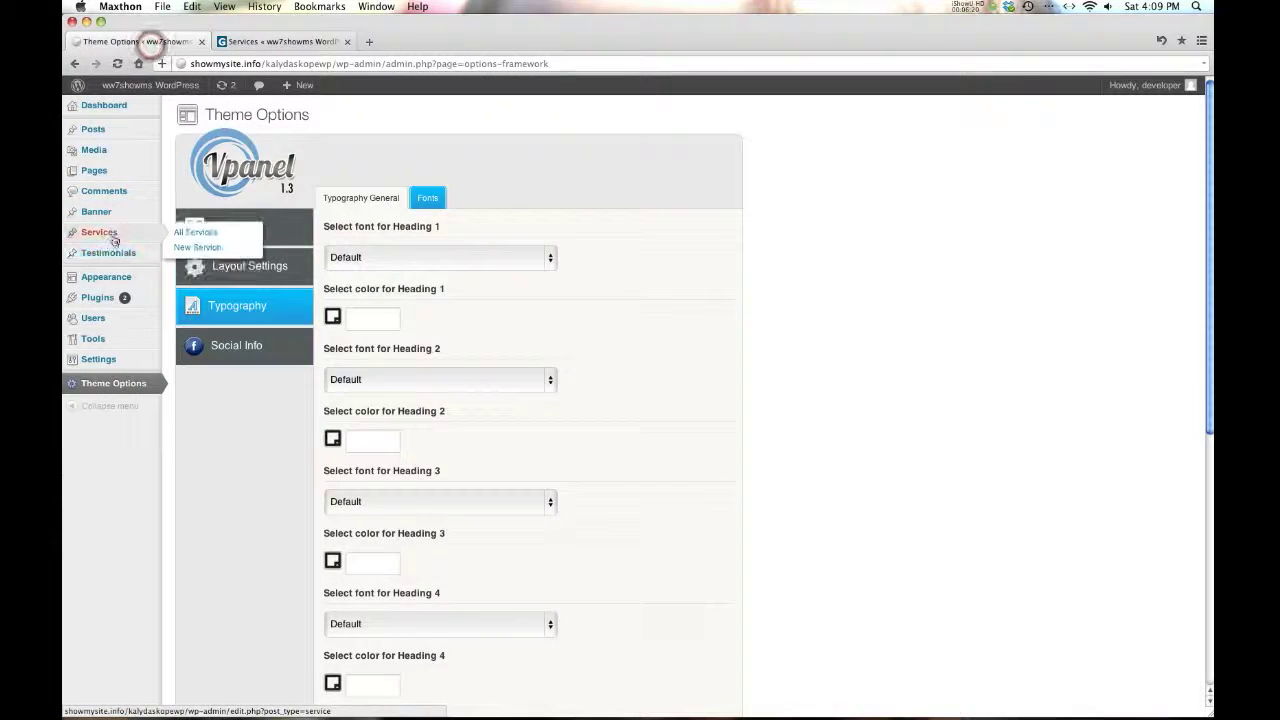
click(266, 41)
mouse_move(150, 86)
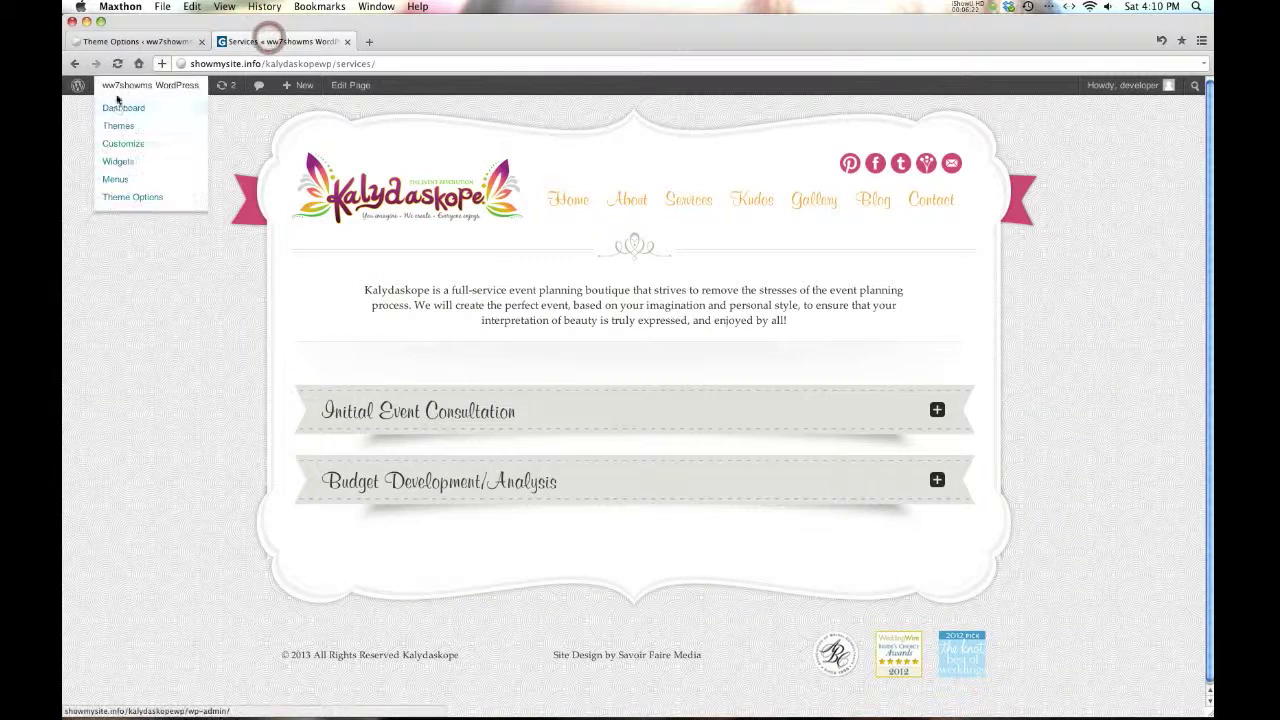
click(120, 110)
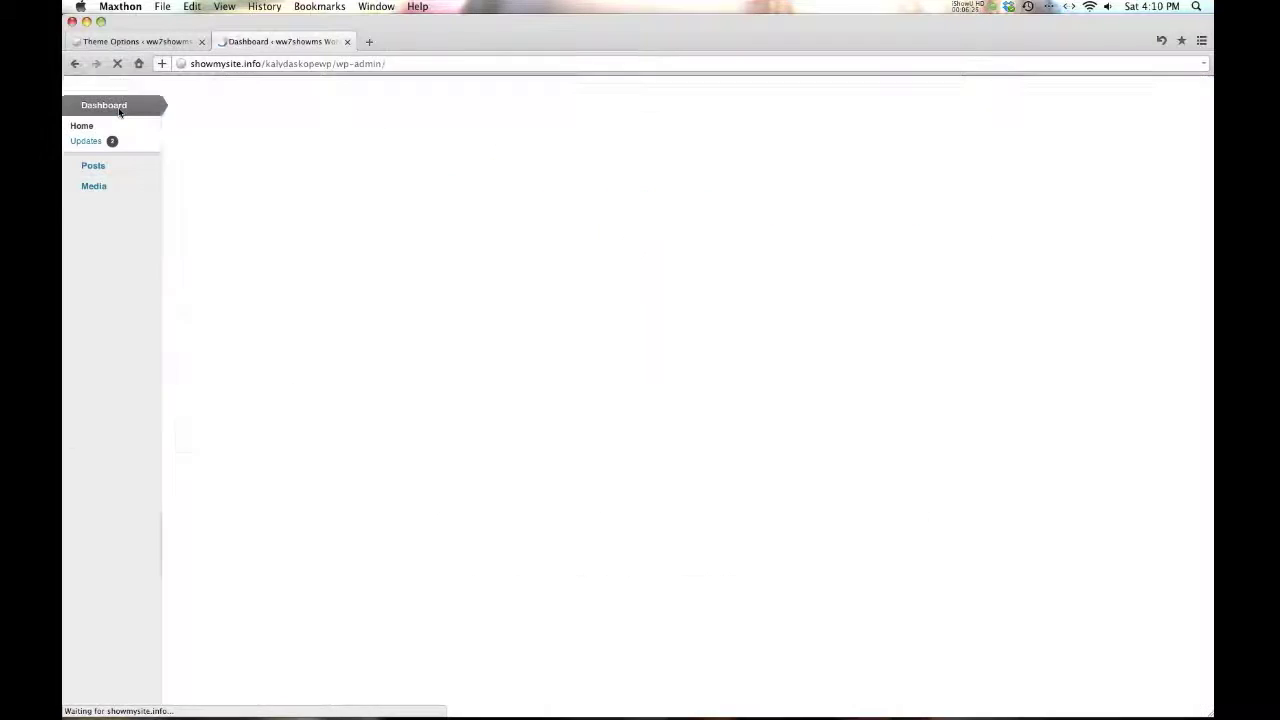
mouse_move(104, 206)
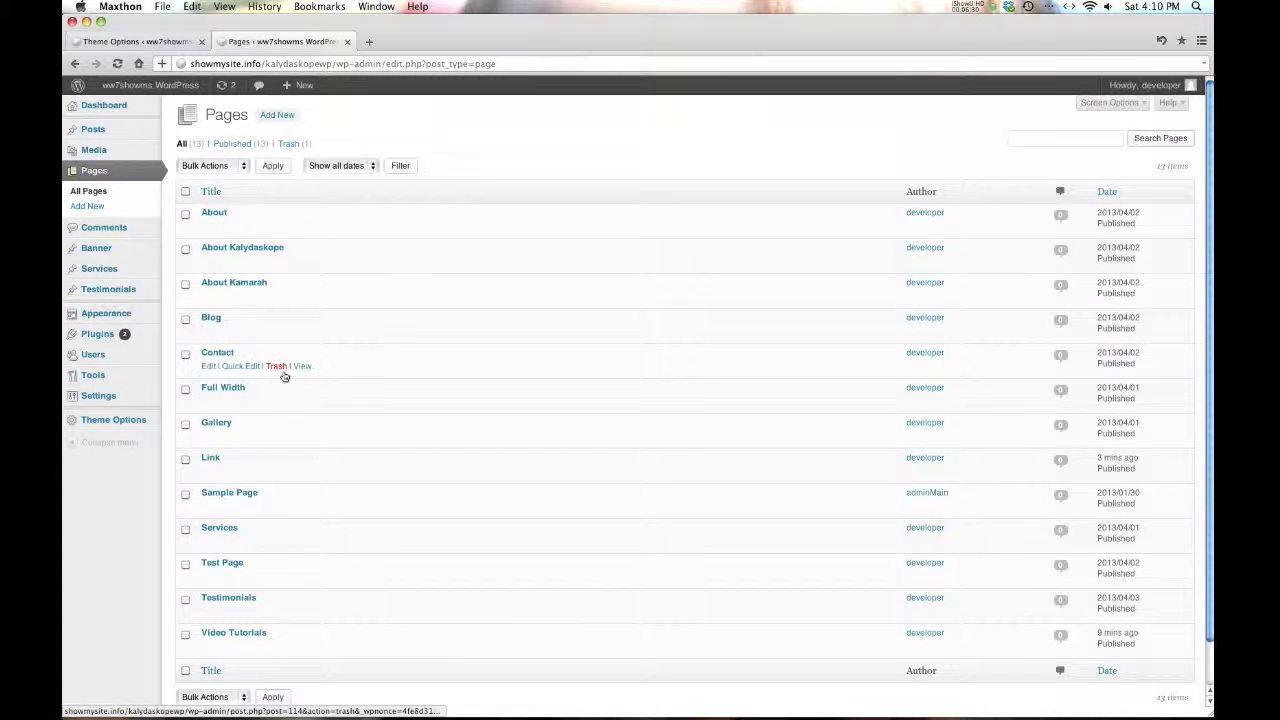
click(209, 459)
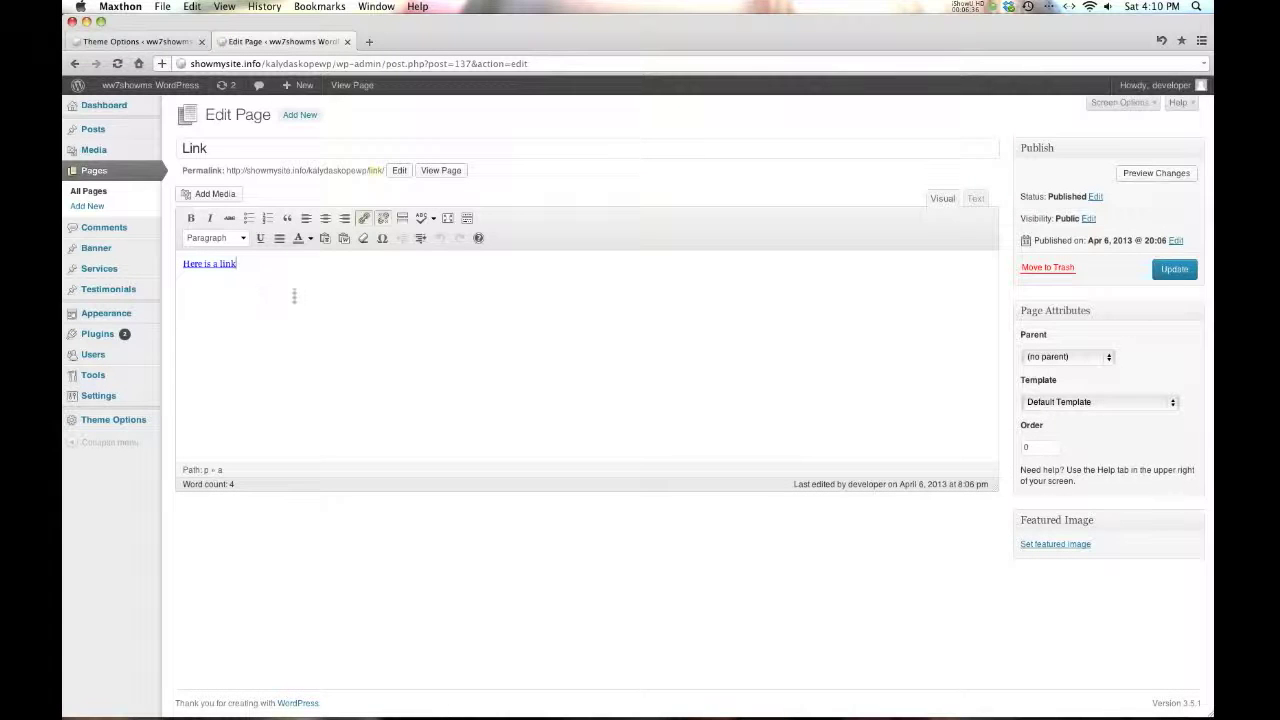
Add the line "Title Here" below the link in the page content and format it as Heading 3.
key(Return)
text(Title Here)
triple_click(222, 288)
click(240, 238)
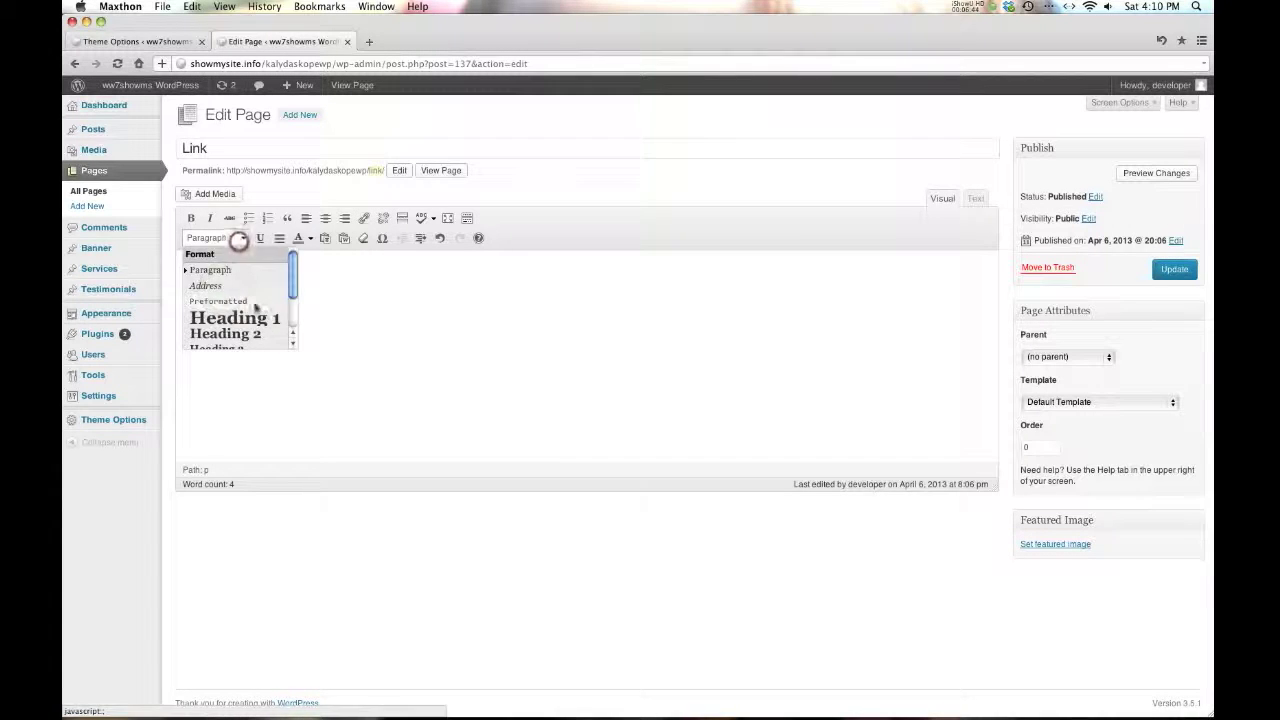
scroll(266, 337, down, 1)
click(237, 334)
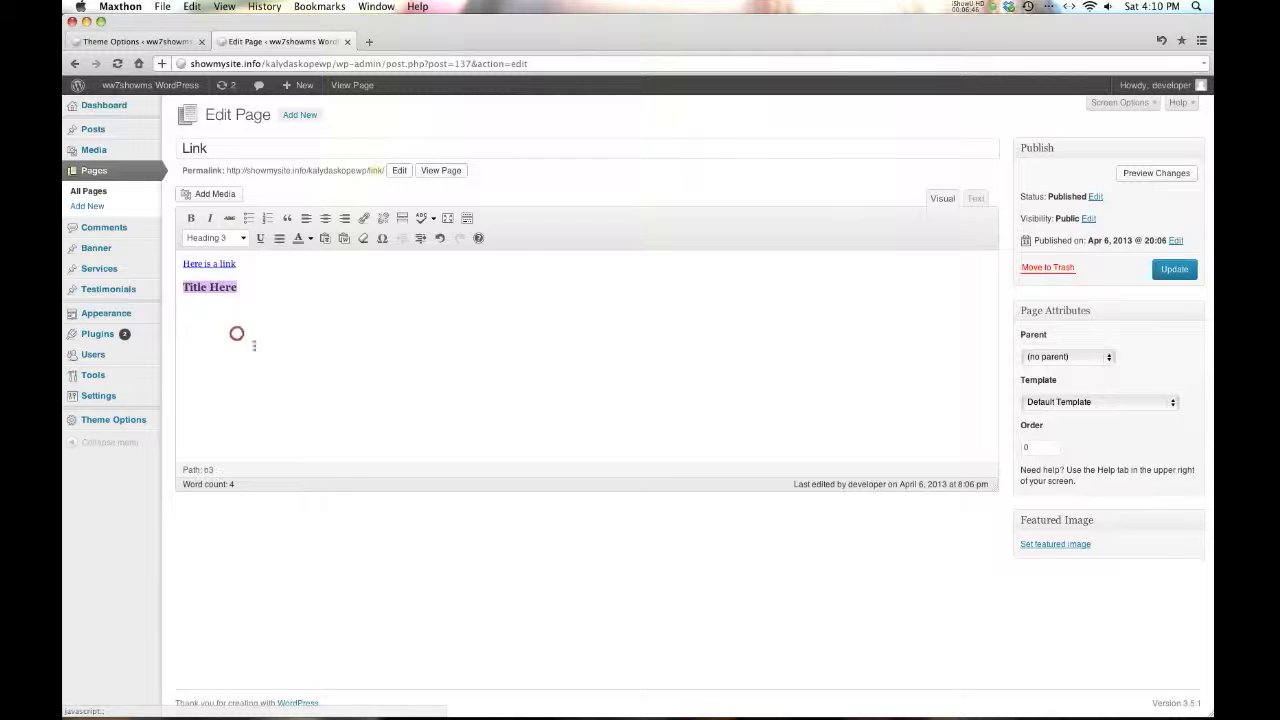
Add a one-line paragraph of filler text below the "Title Here" heading and update the page.
click(271, 325)
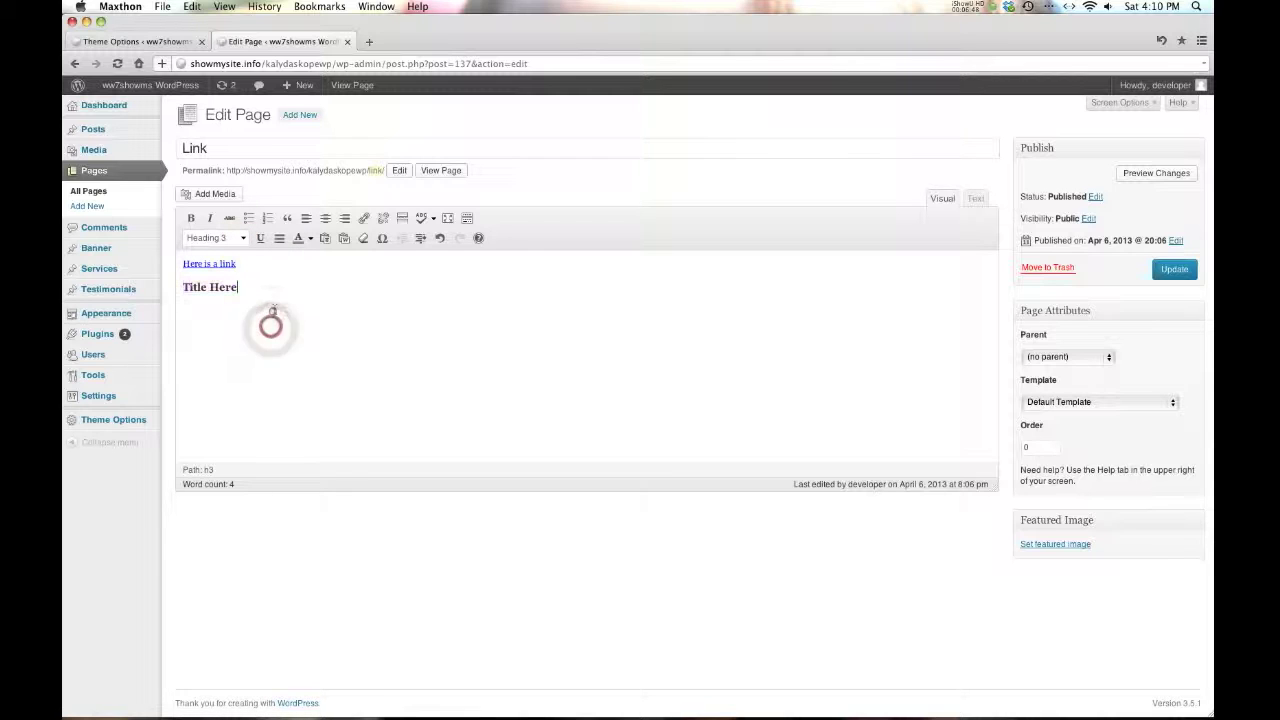
key(Return)
click(273, 310)
text(l;f sd;ljf;lsjfds)
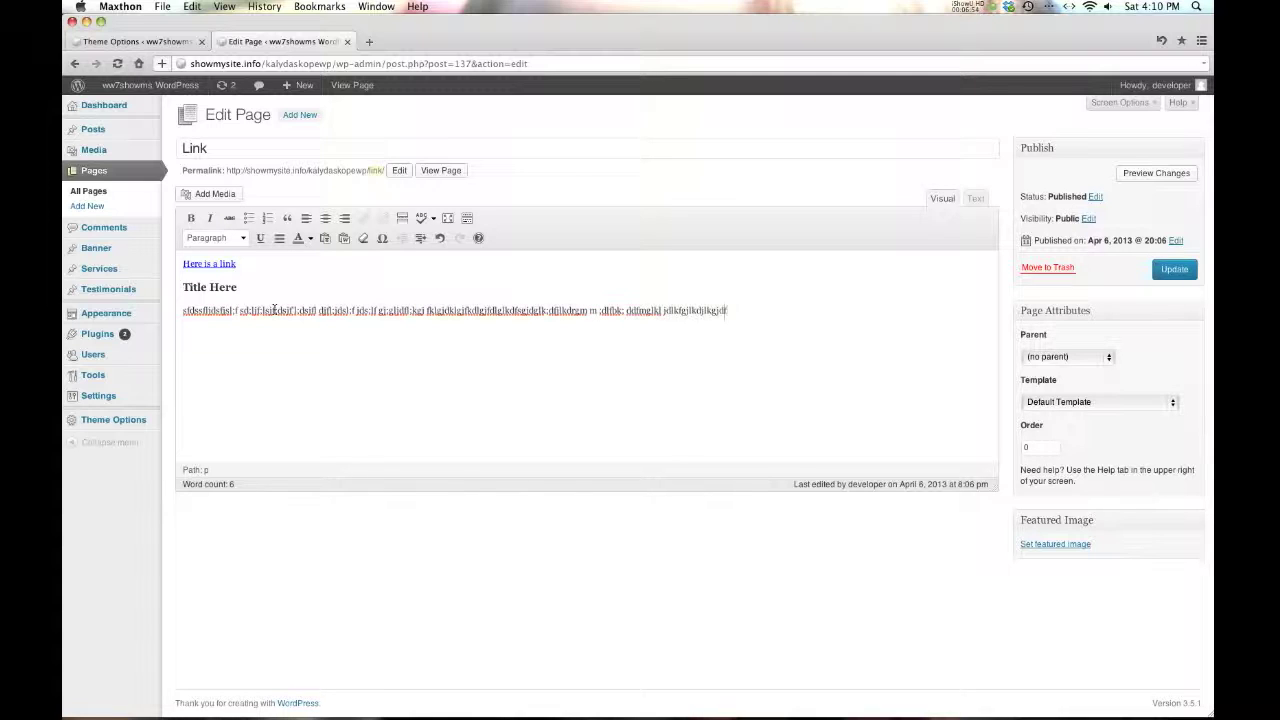
click(1170, 270)
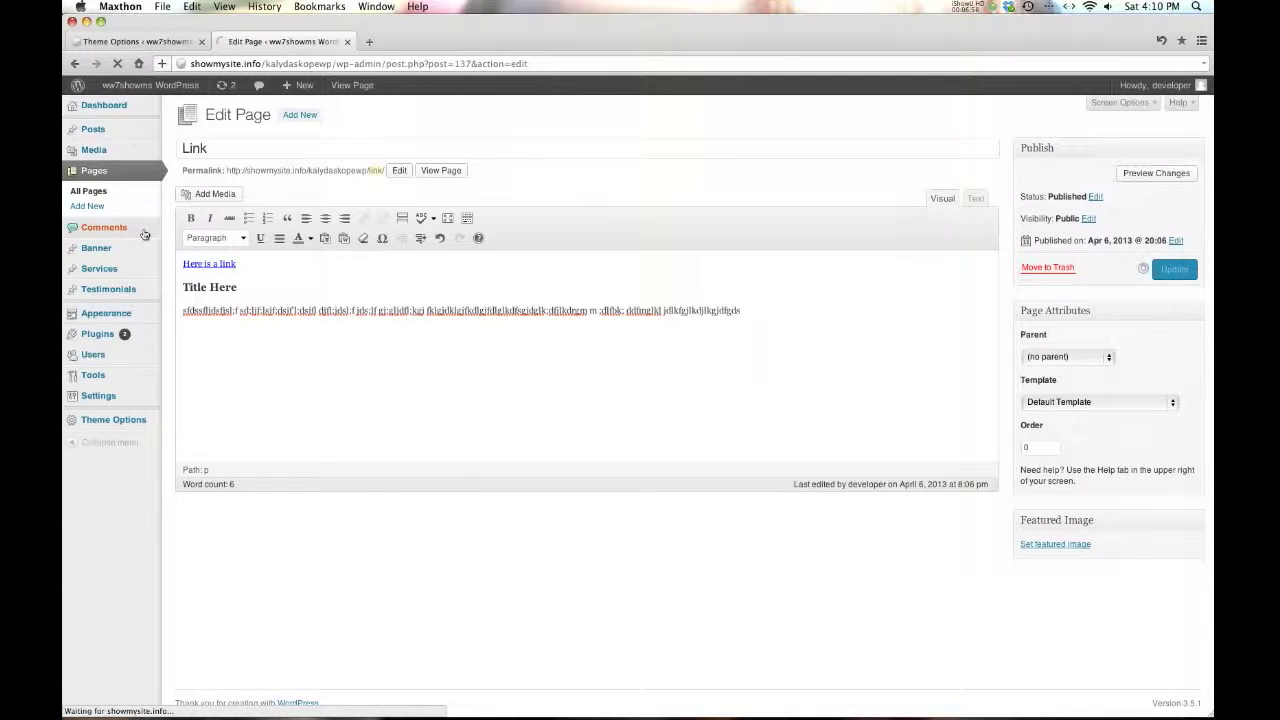
View the updated Link page in a new tab and examine the font of the "Title Here" heading.
right_click(440, 212)
click(450, 209)
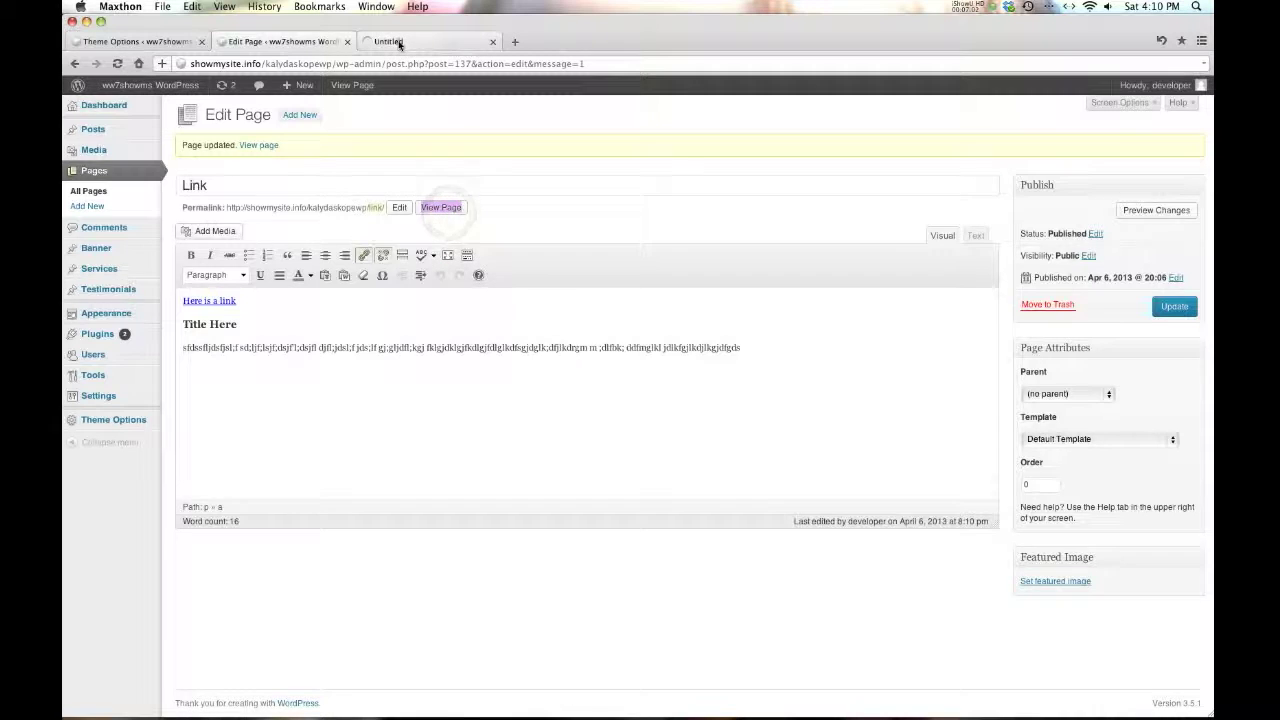
click(400, 42)
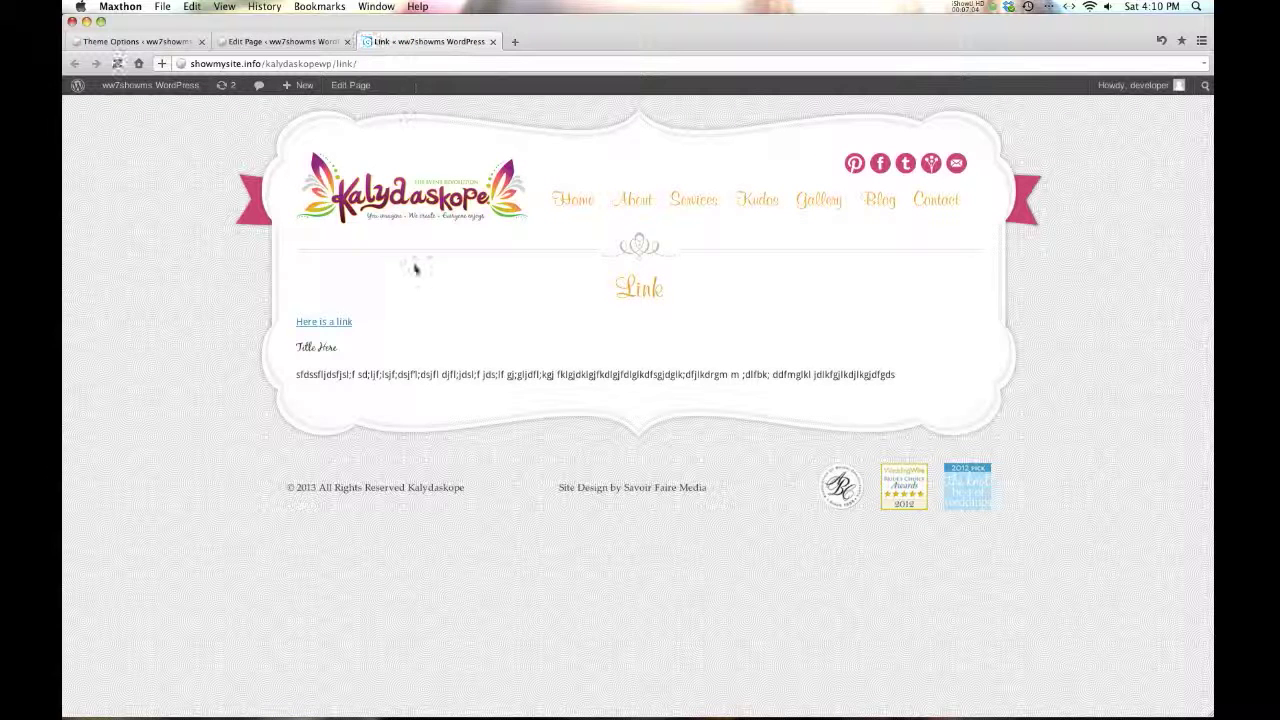
click(338, 351)
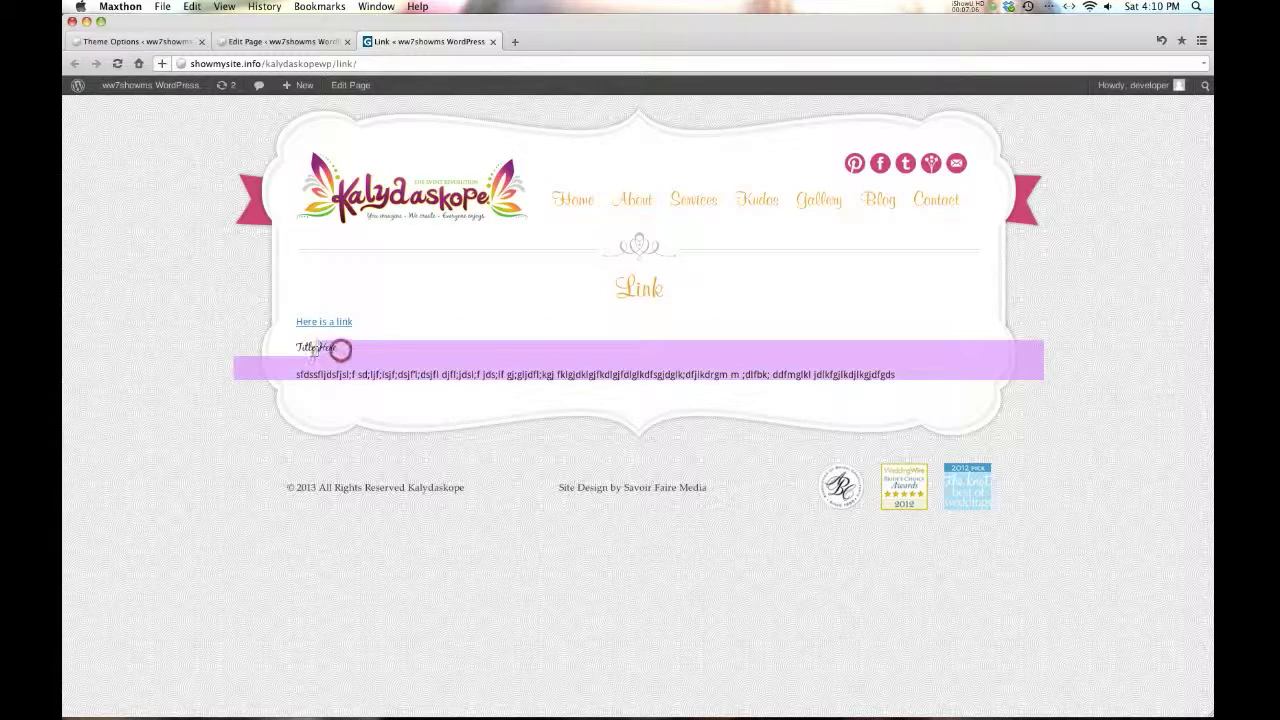
drag(296, 348, 337, 351)
click(337, 350)
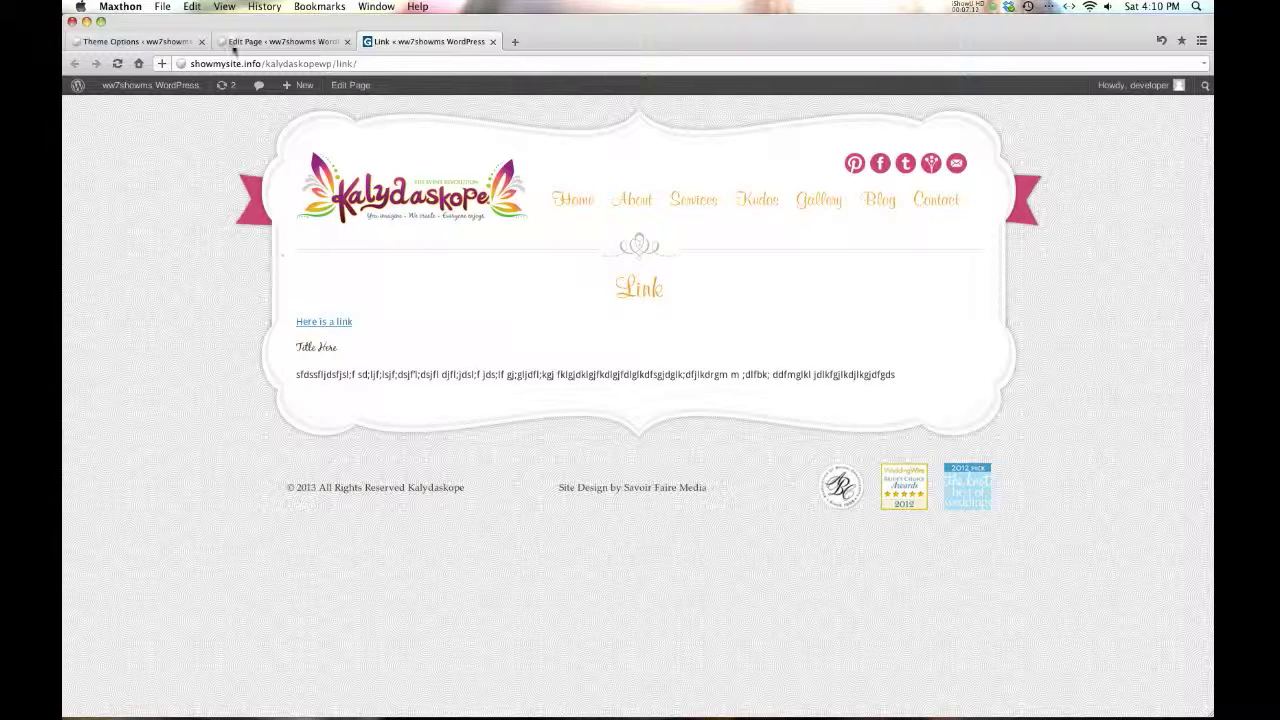
Set the Heading 3 font to Architects Daughter in the theme's Typography settings and save the options.
click(140, 42)
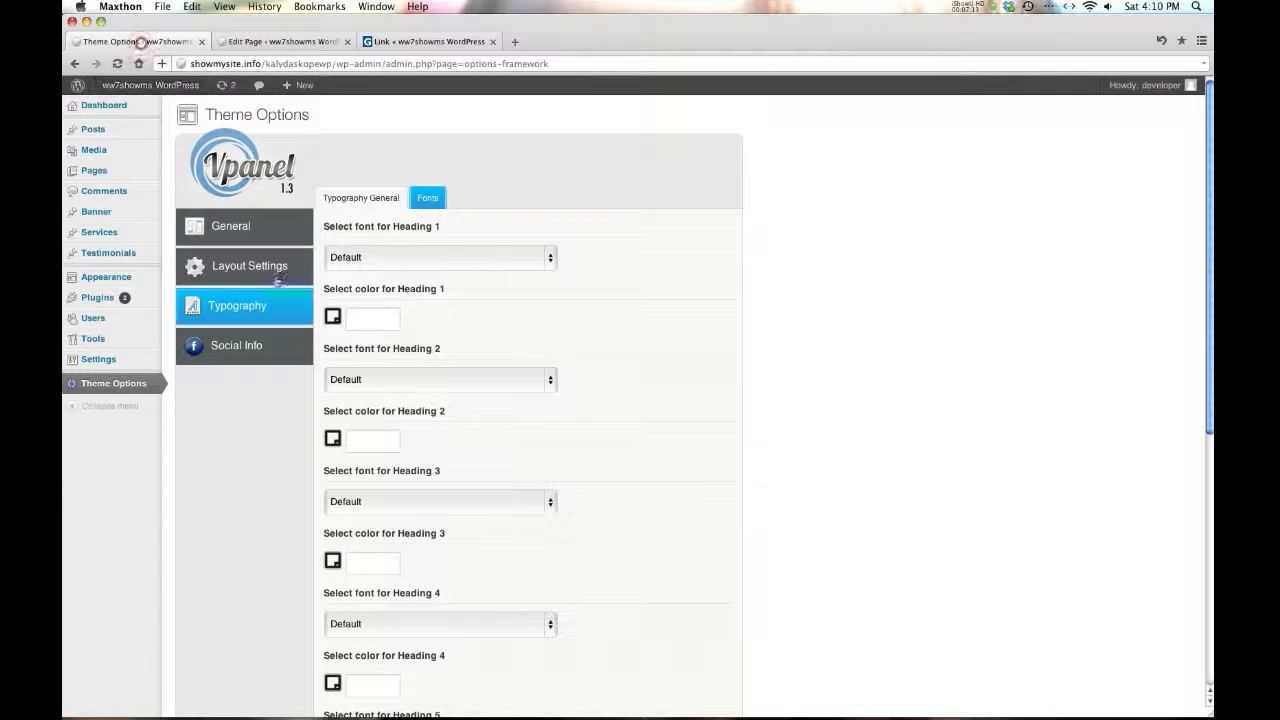
click(423, 251)
click(742, 383)
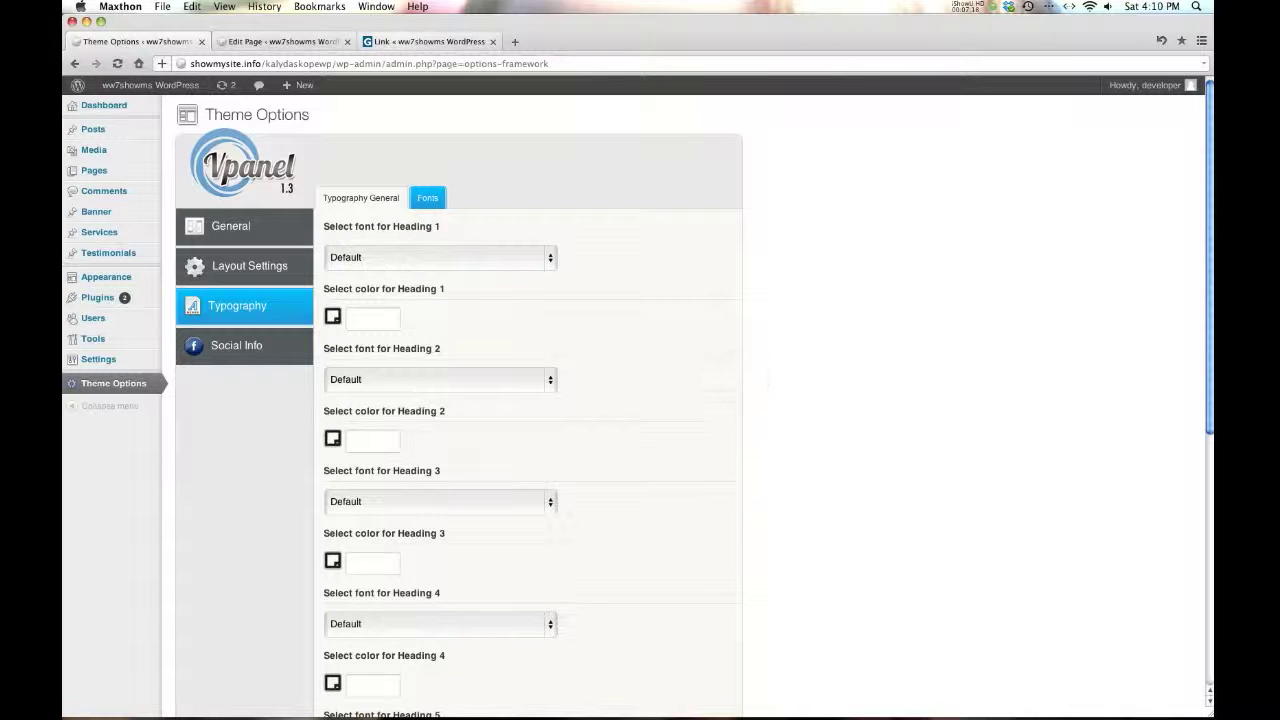
click(450, 503)
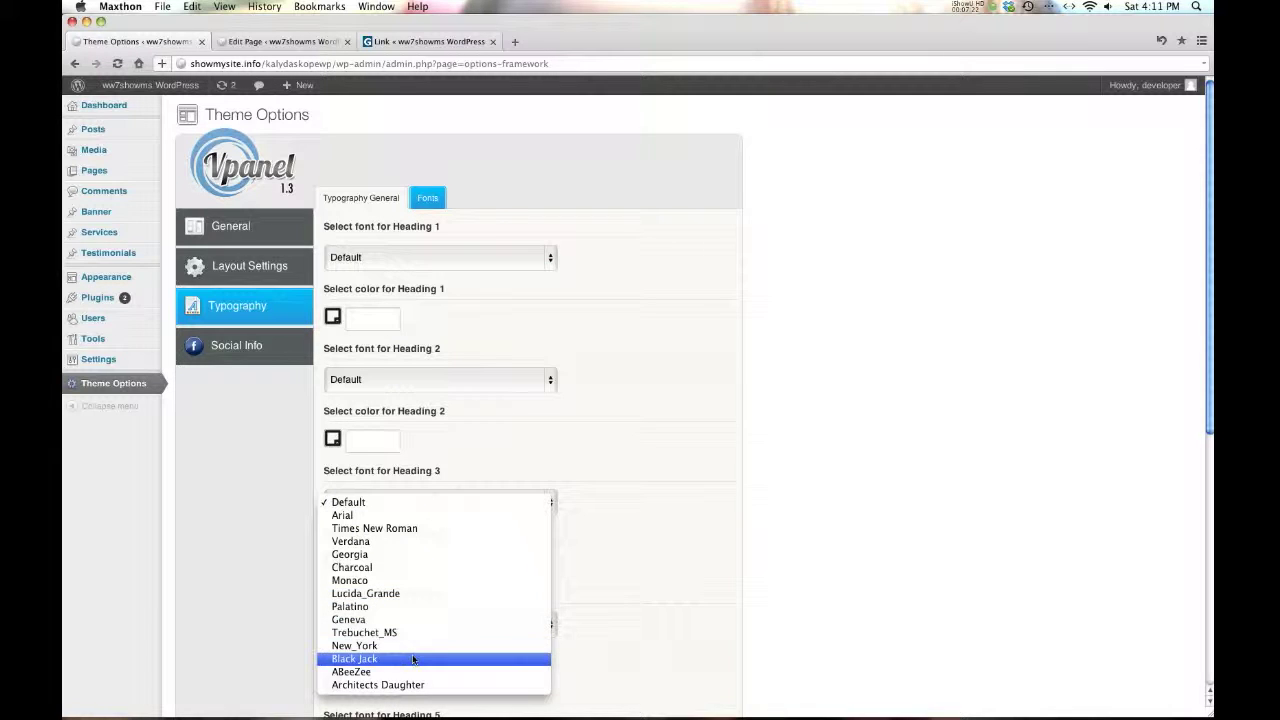
click(411, 685)
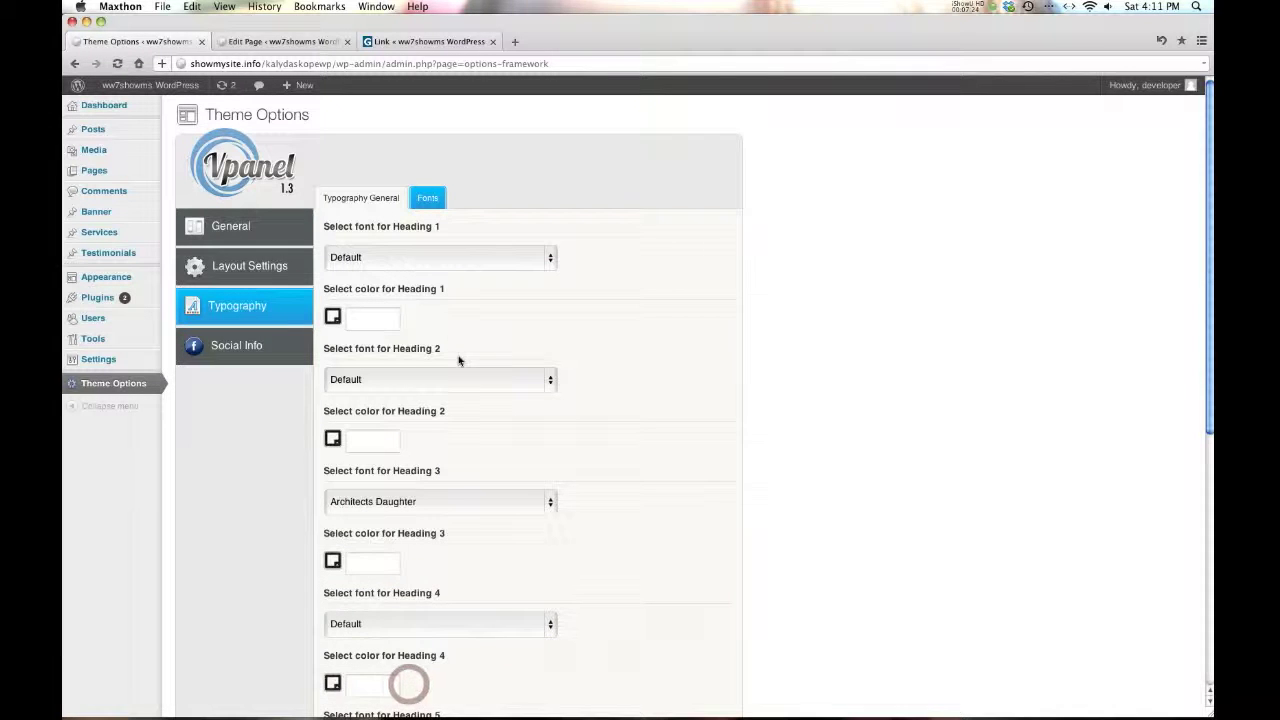
scroll(556, 497, down, 5)
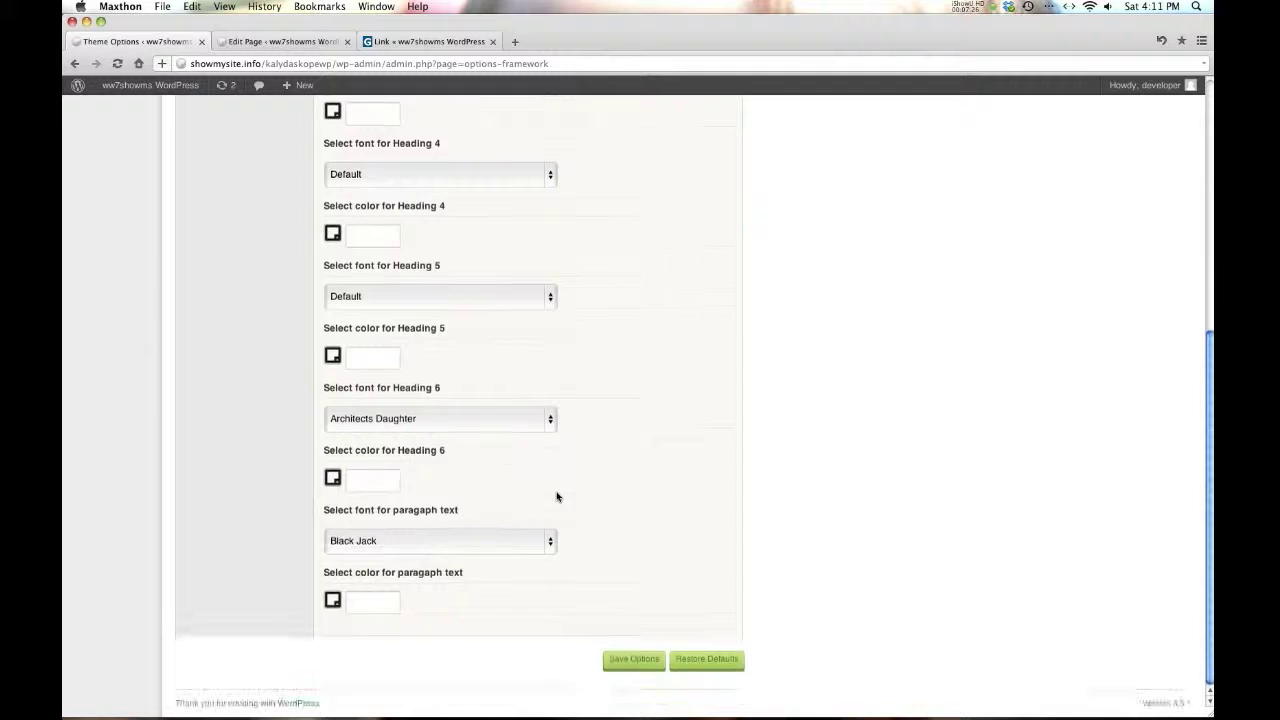
click(640, 659)
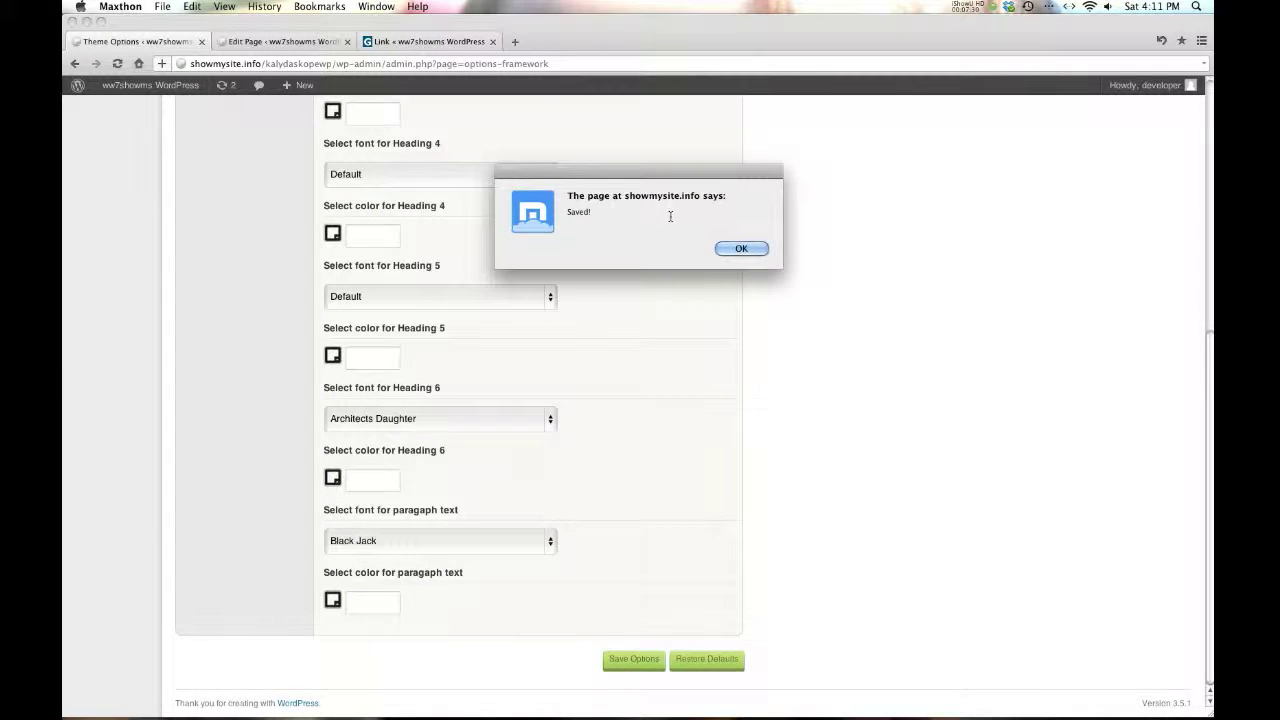
key(Return)
Reload the live Link page and check the fonts of the "Title Here" heading and the paragraph below it.
click(436, 42)
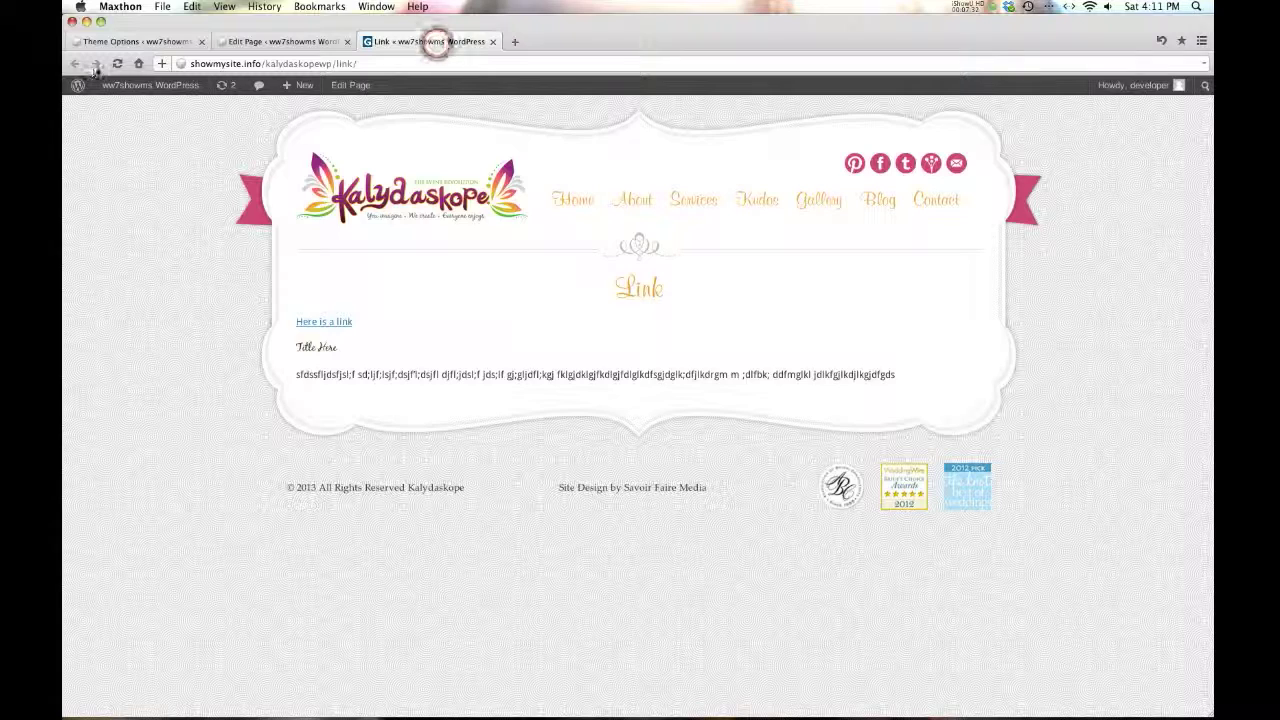
click(116, 64)
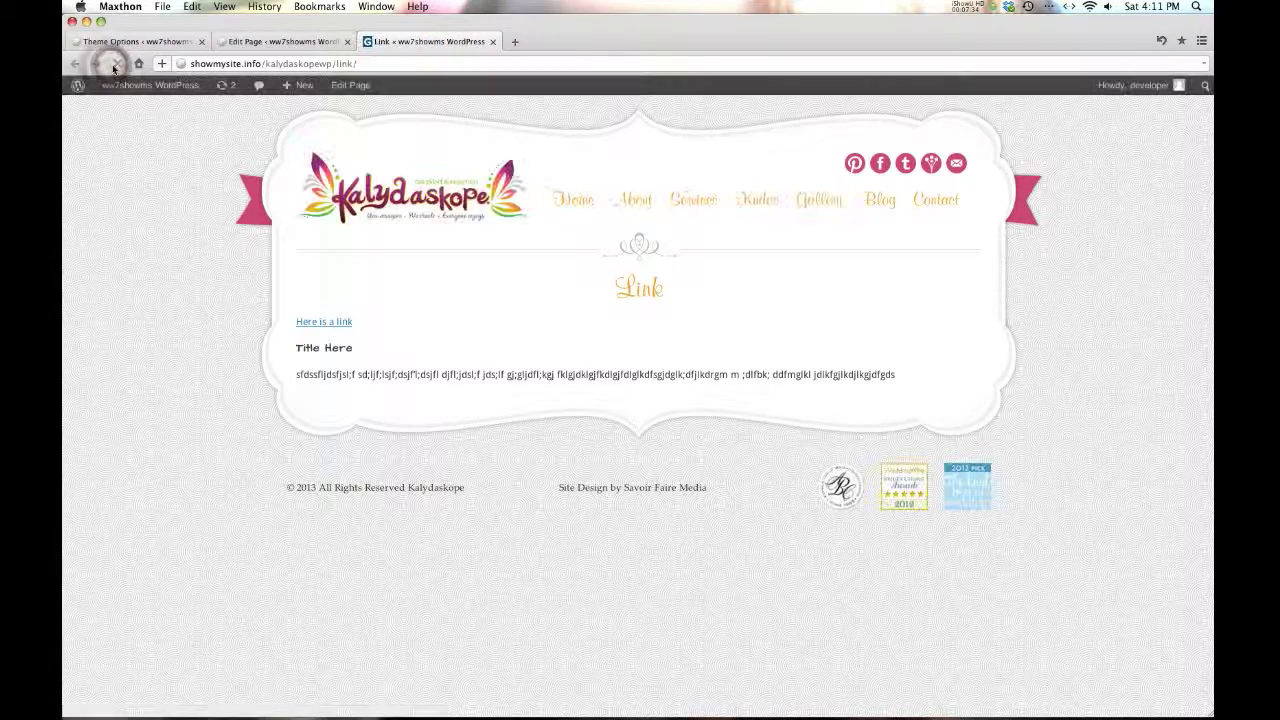
double_click(354, 353)
click(351, 352)
click(342, 354)
triple_click(350, 376)
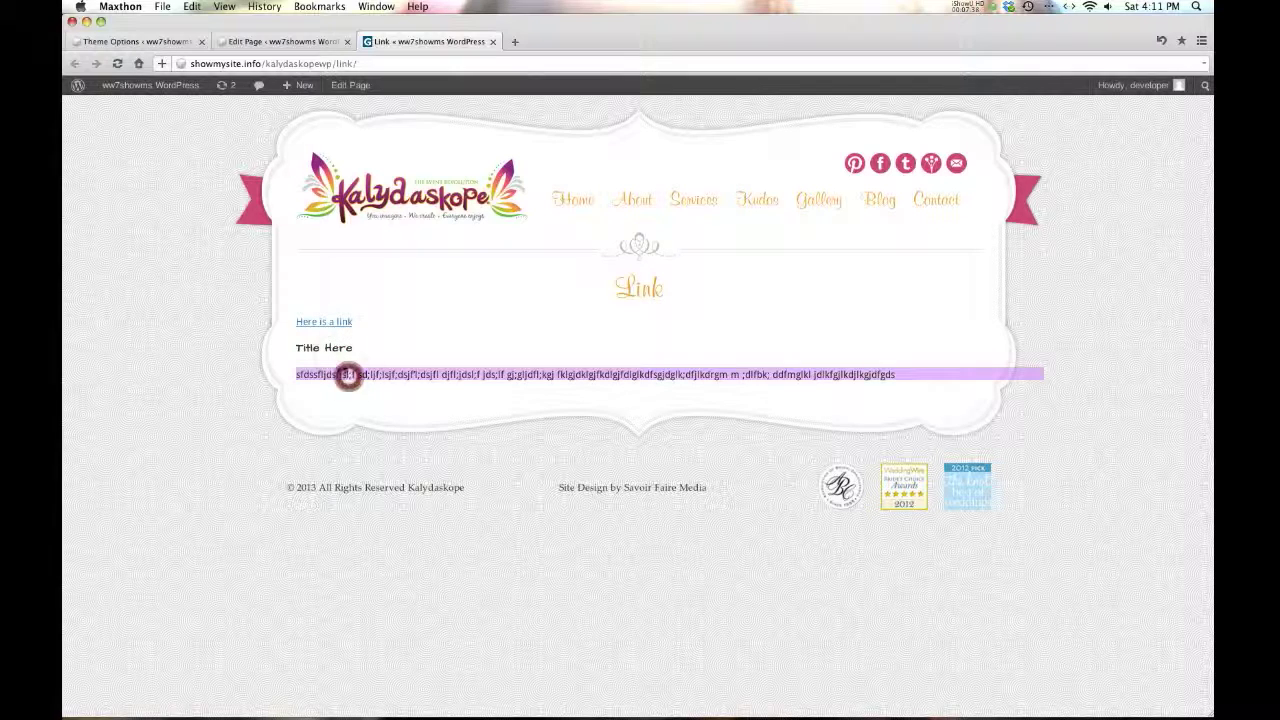
Compare the filler paragraph's format in the page editor with the paragraph text font in the Typography settings.
click(283, 41)
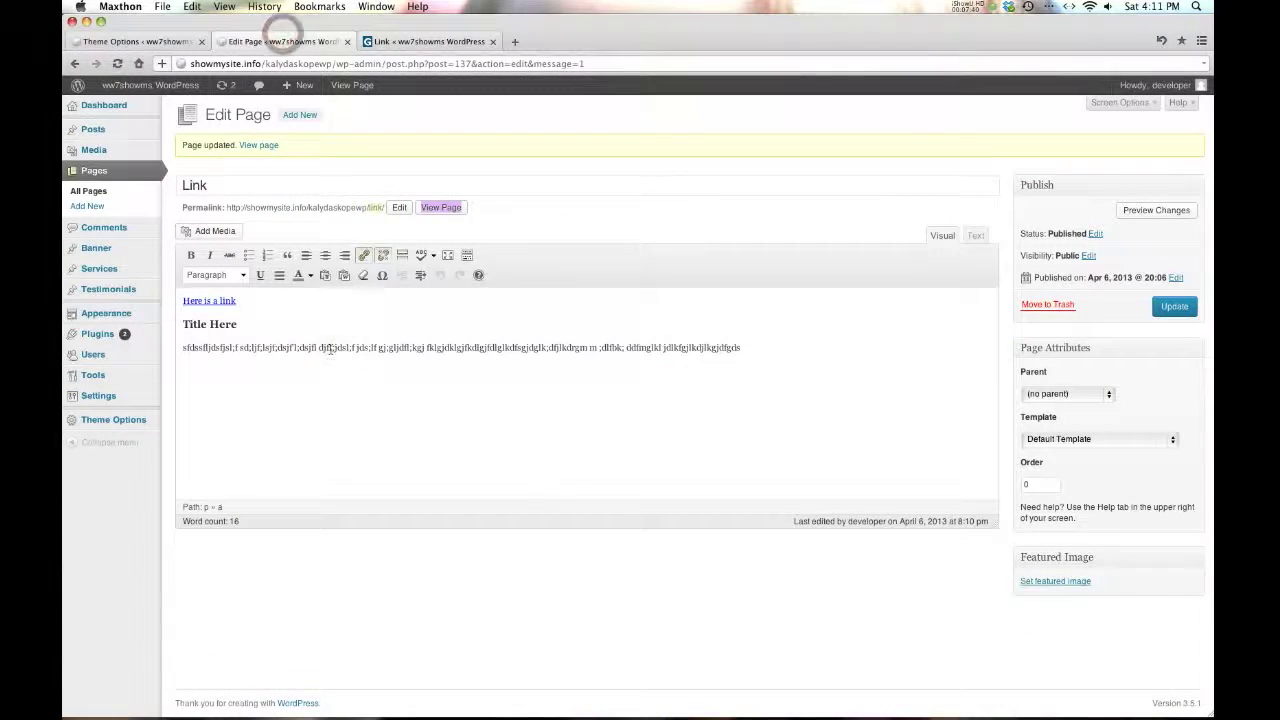
triple_click(328, 347)
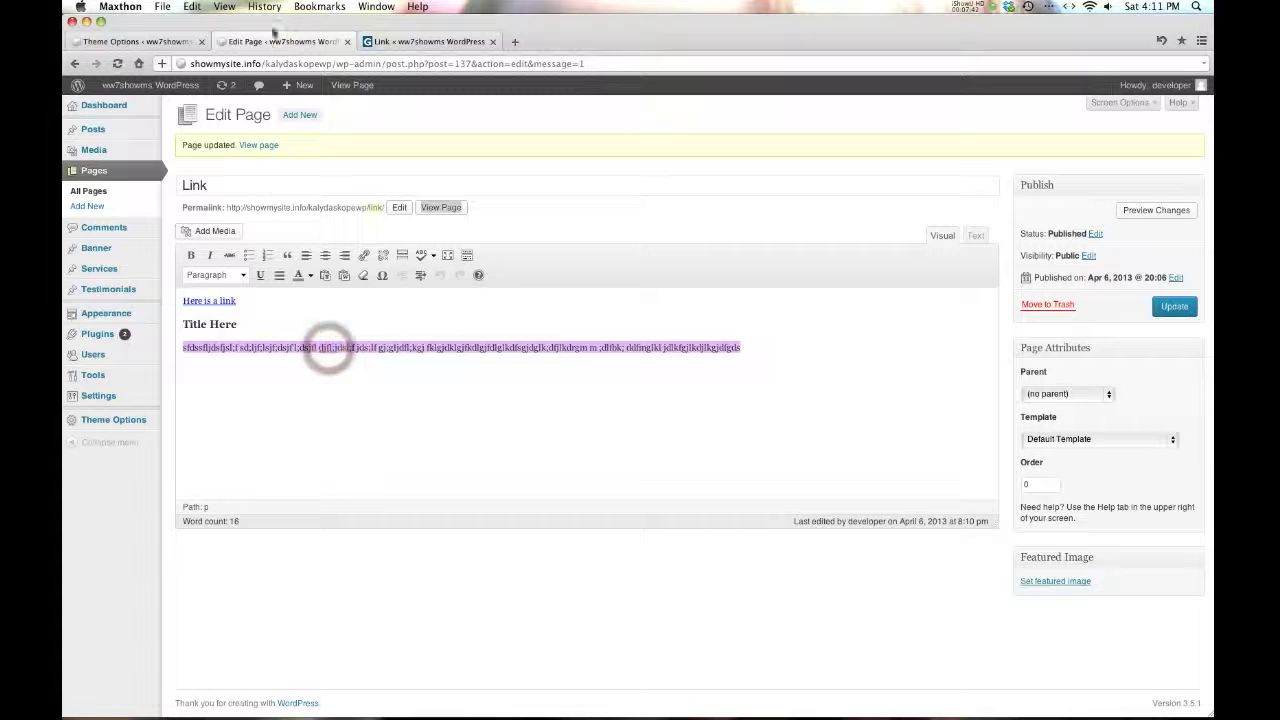
click(165, 41)
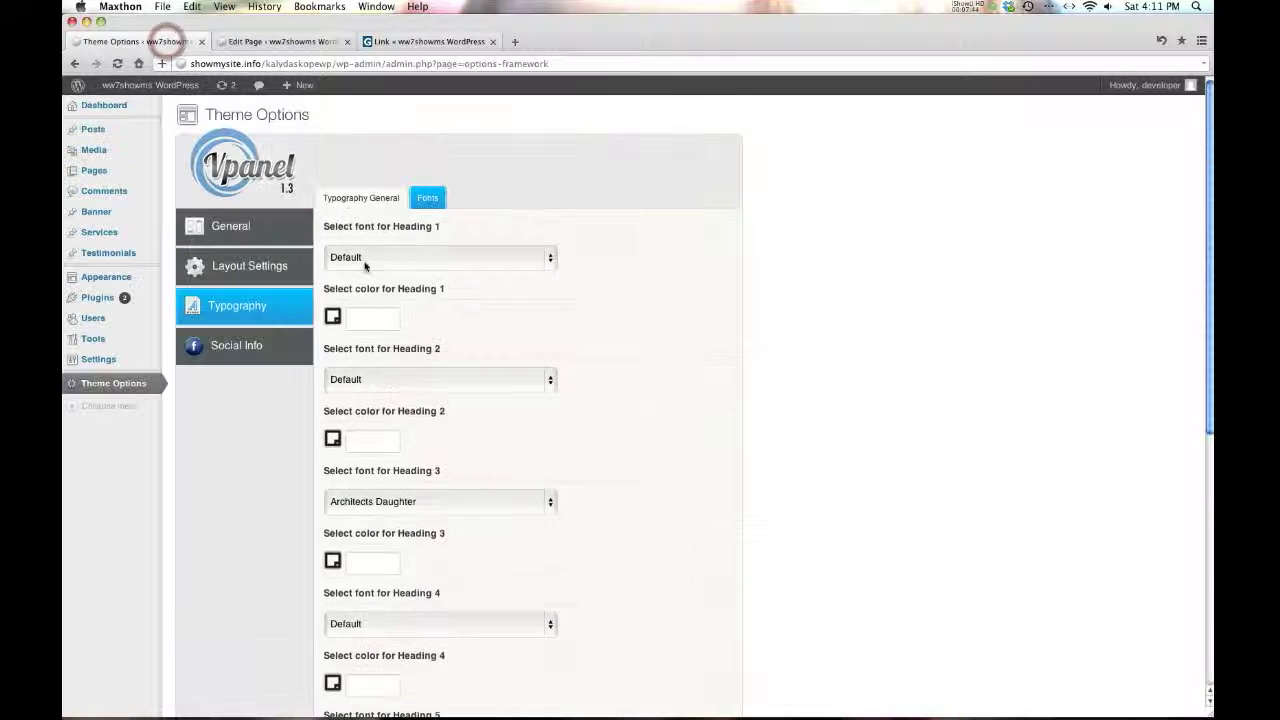
scroll(474, 280, down, 5)
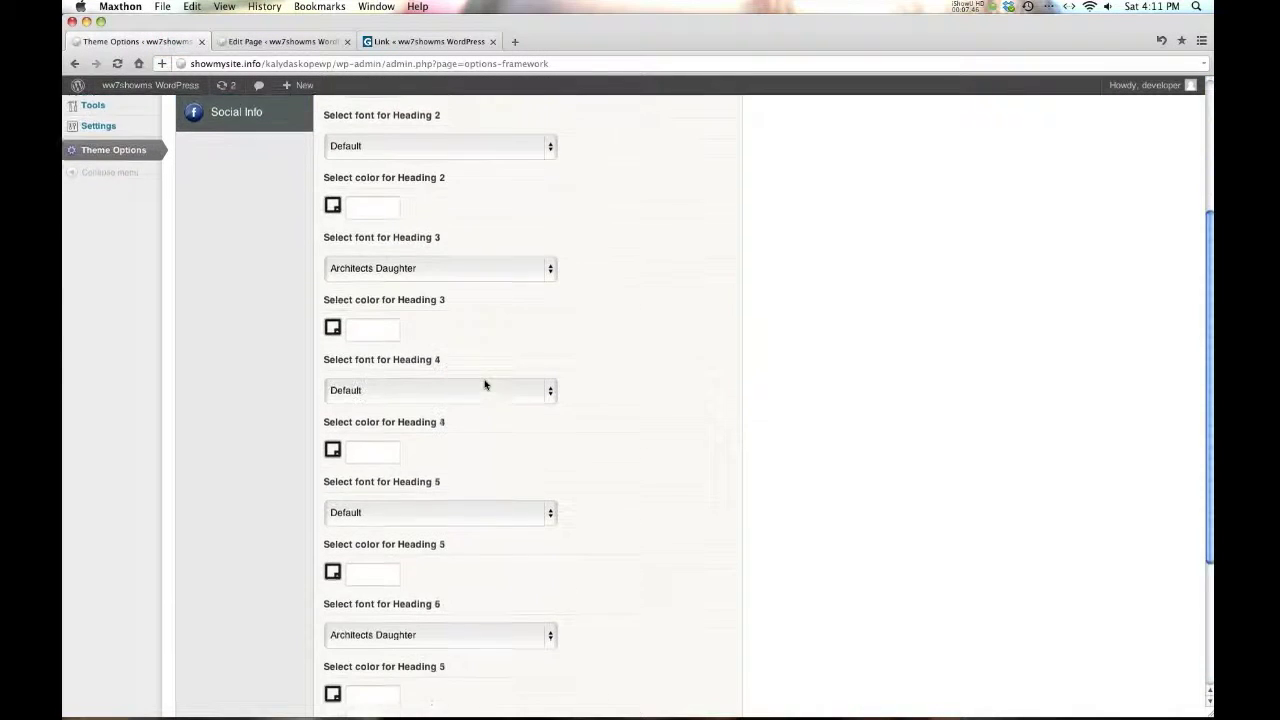
scroll(485, 385, down, 4)
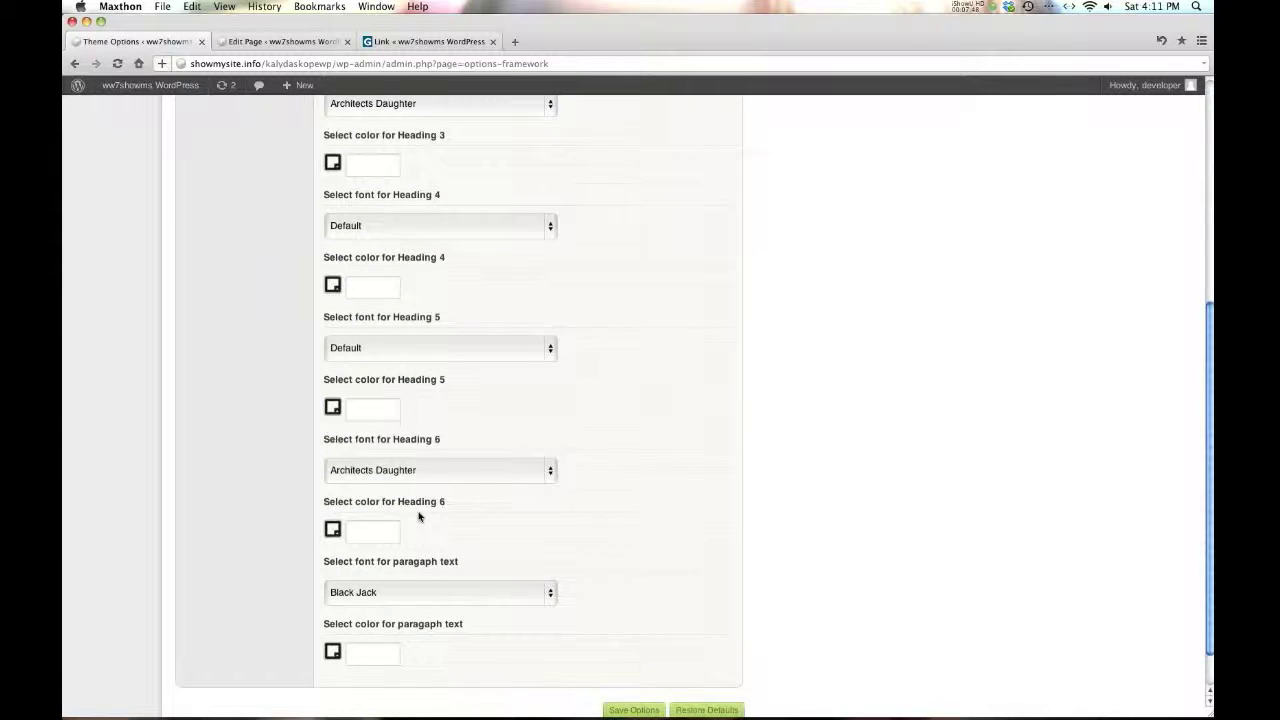
scroll(419, 516, down, 1)
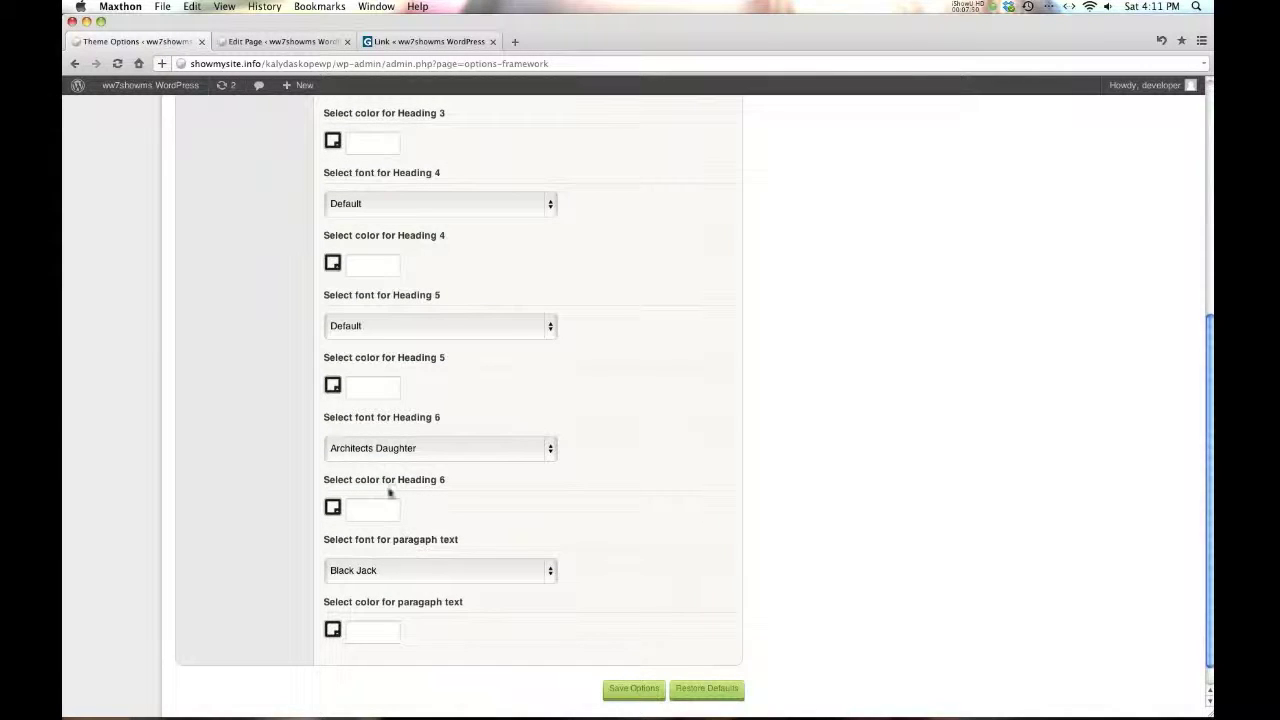
scroll(456, 479, down, 1)
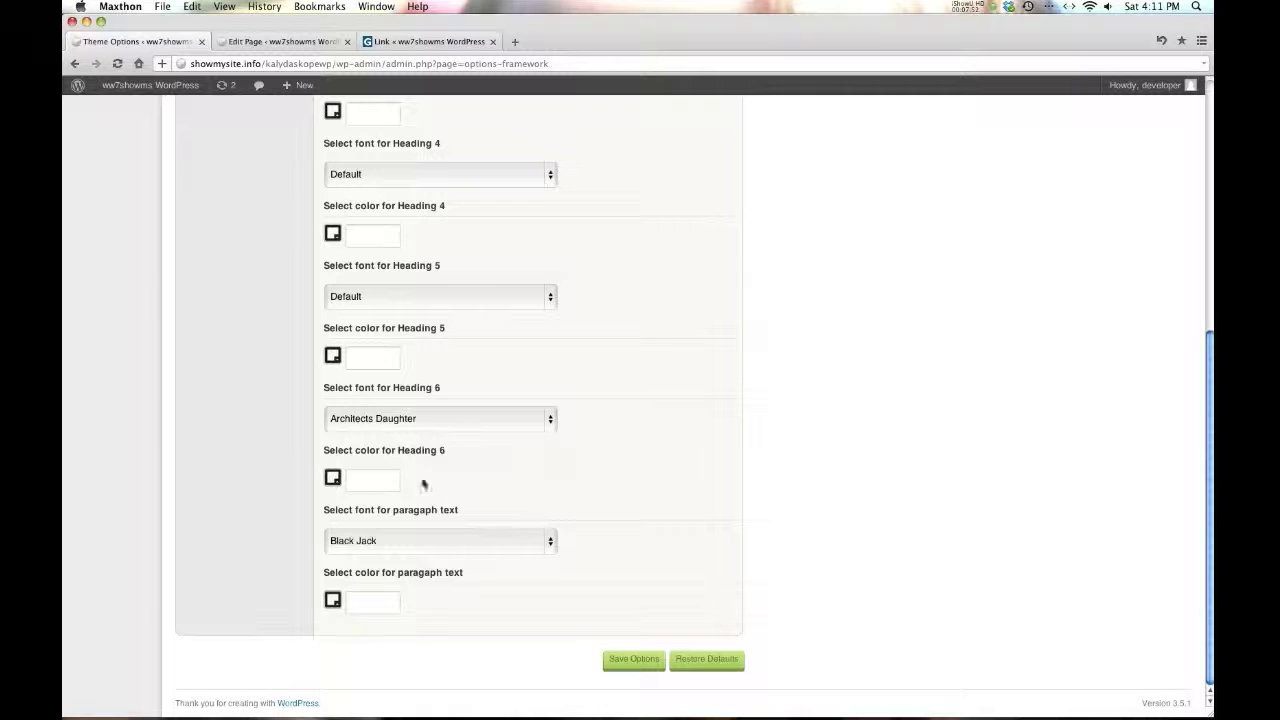
click(463, 541)
click(460, 541)
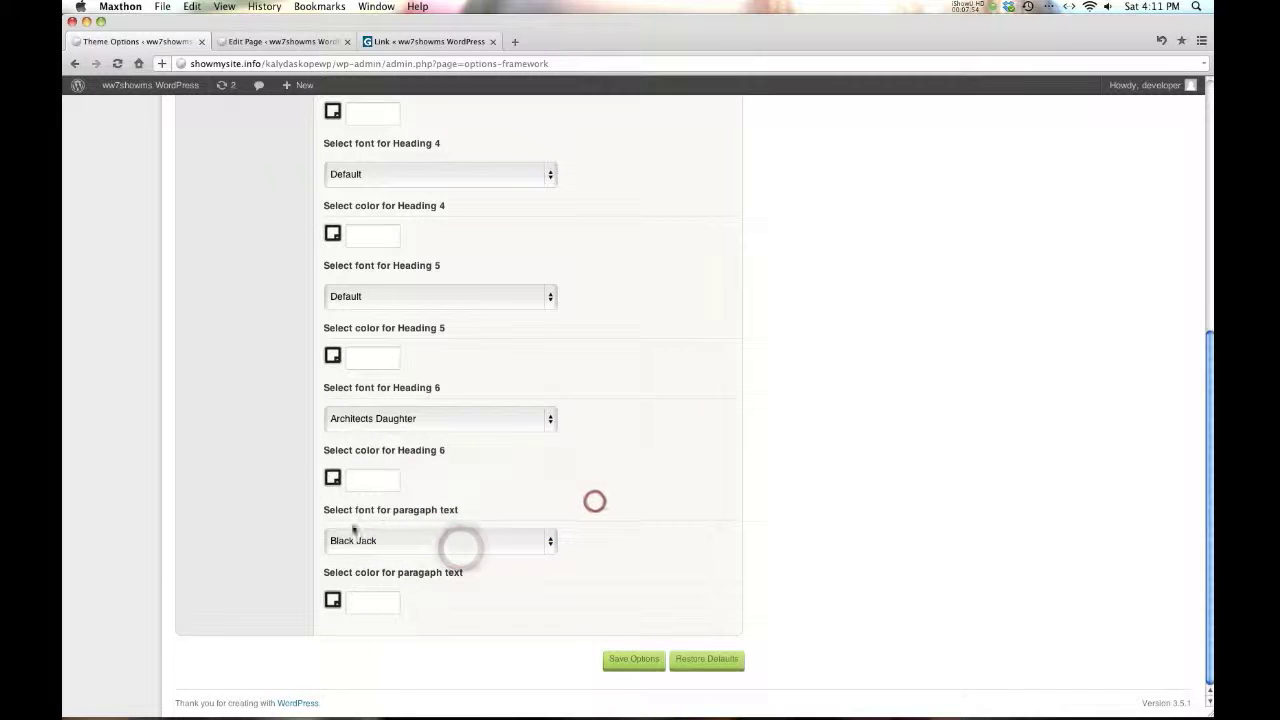
scroll(595, 500, up, 5)
click(262, 41)
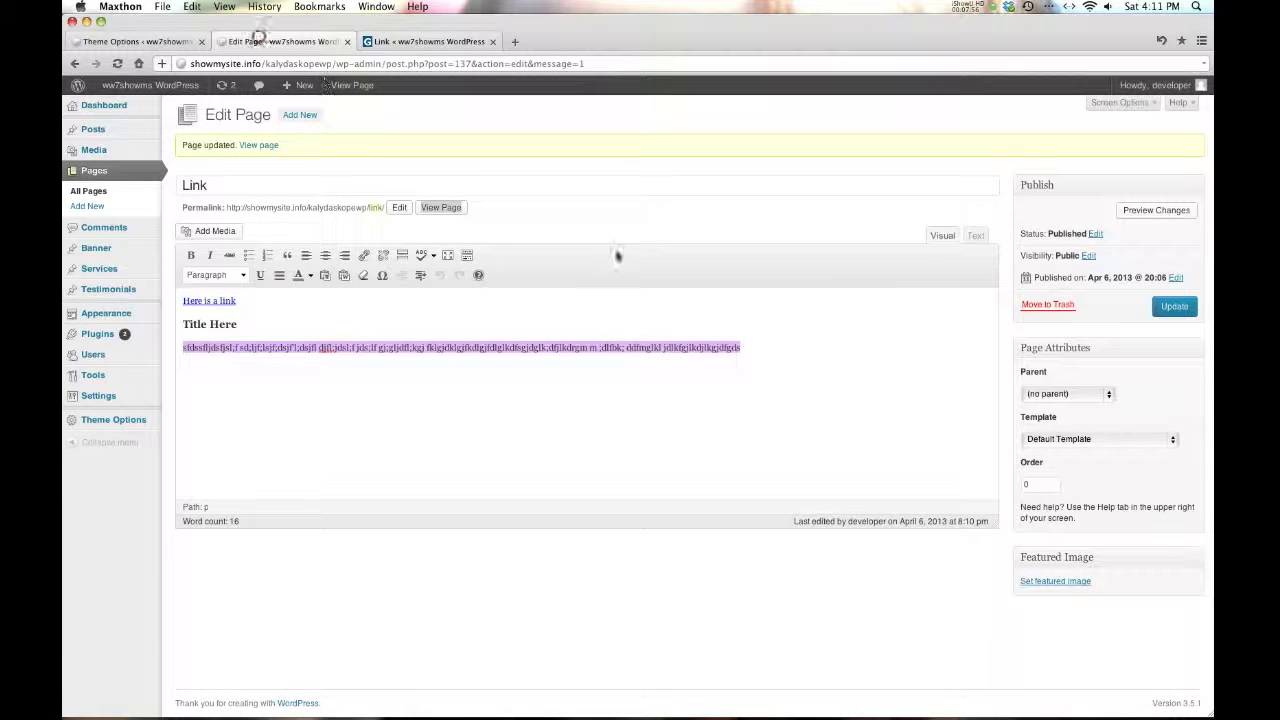
Deselect the filler paragraph in the page editor and examine its font on the live Link page.
click(597, 427)
click(589, 349)
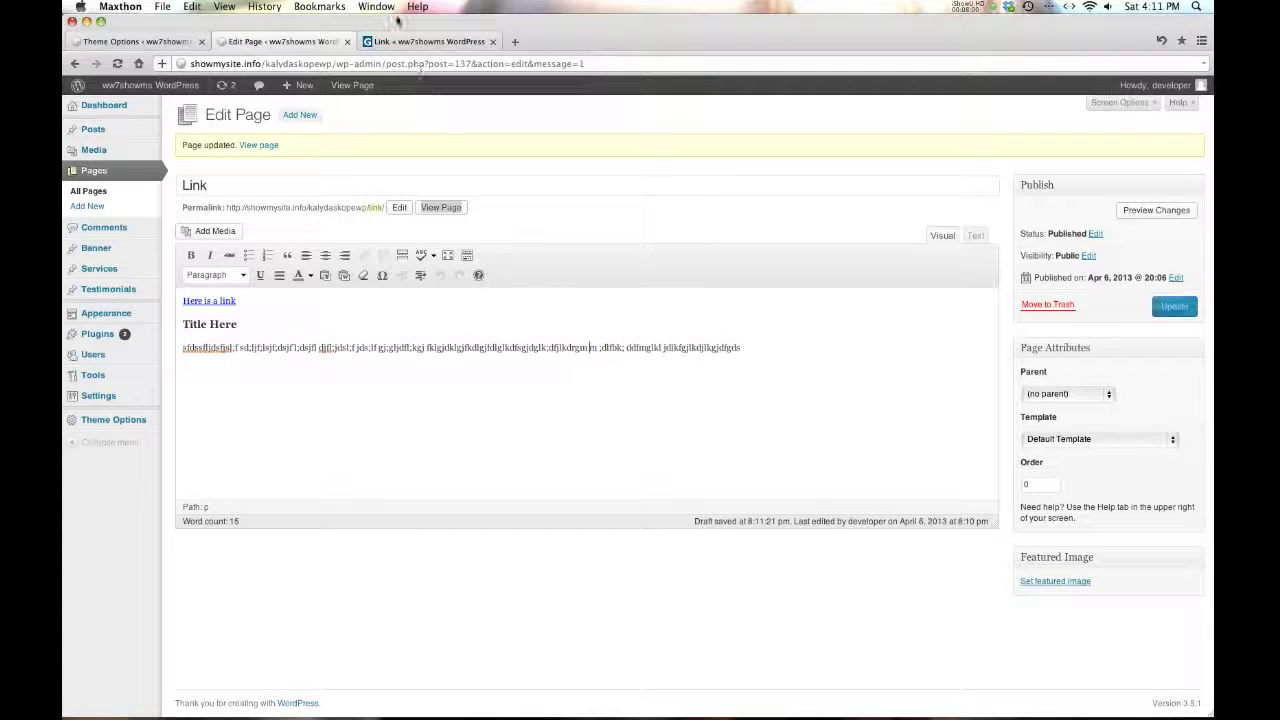
click(398, 42)
click(527, 338)
double_click(530, 377)
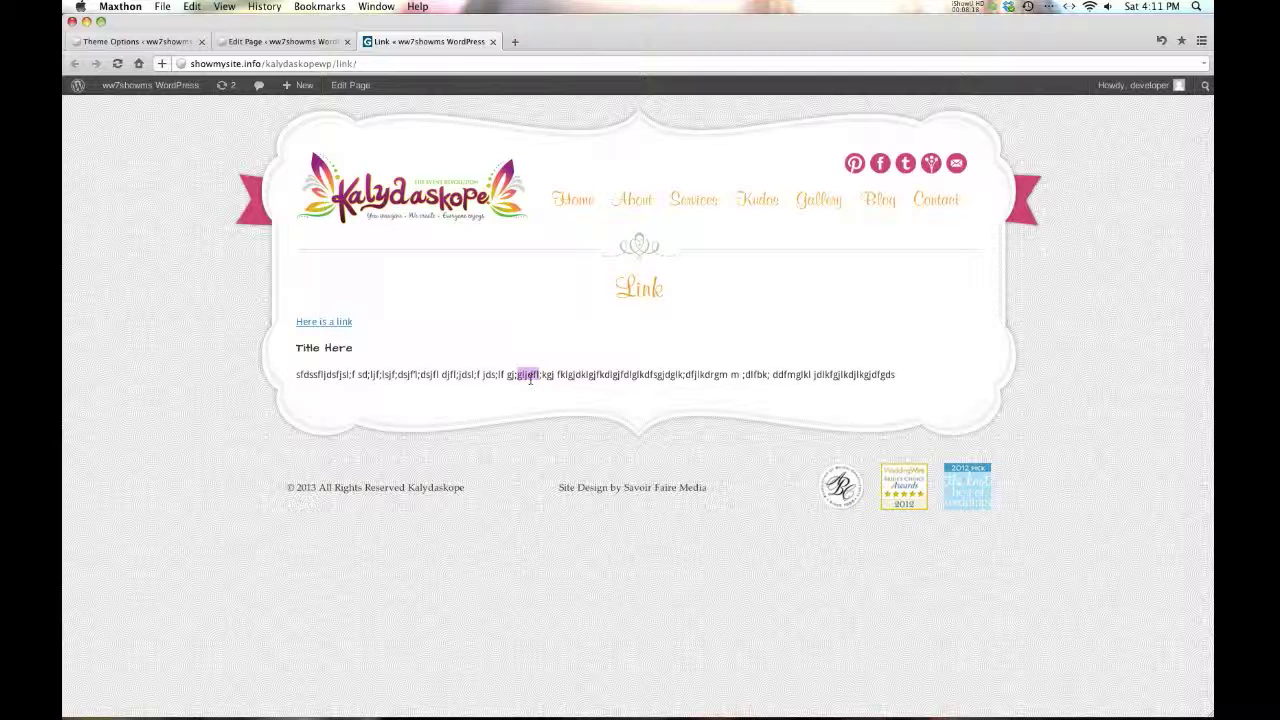
Browse the list of available fonts in the theme's Typography settings.
click(120, 41)
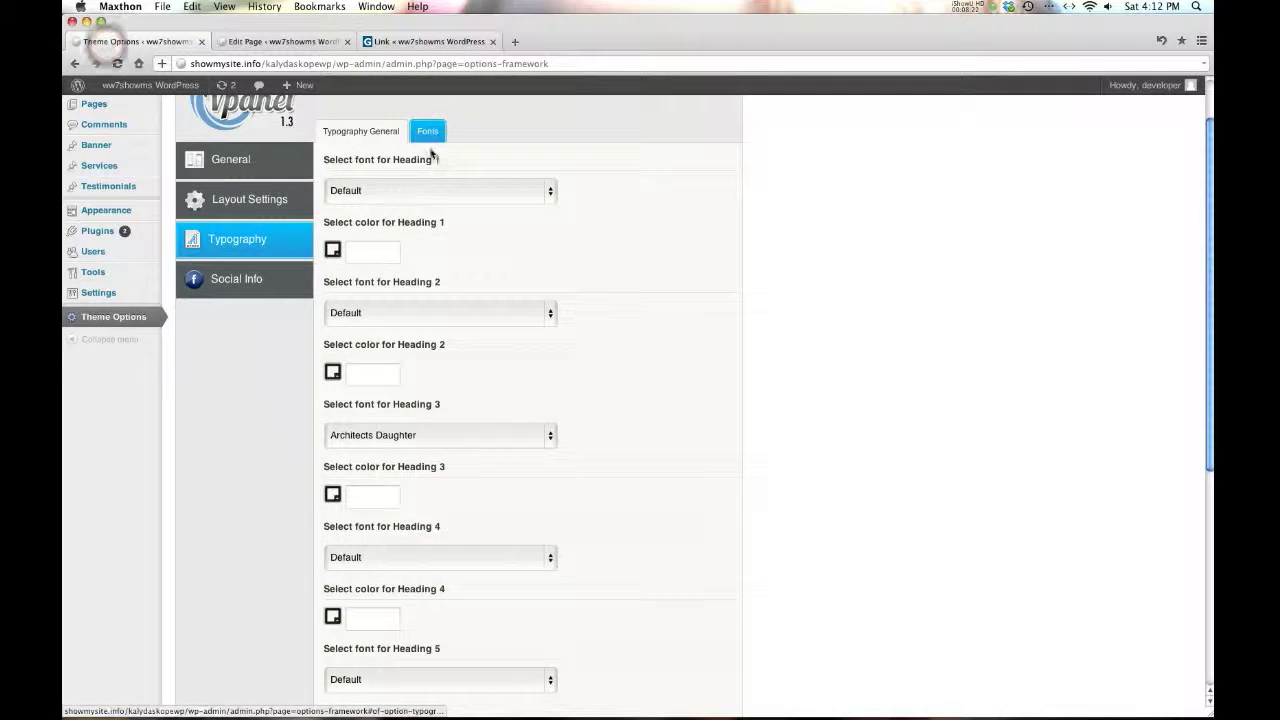
click(429, 134)
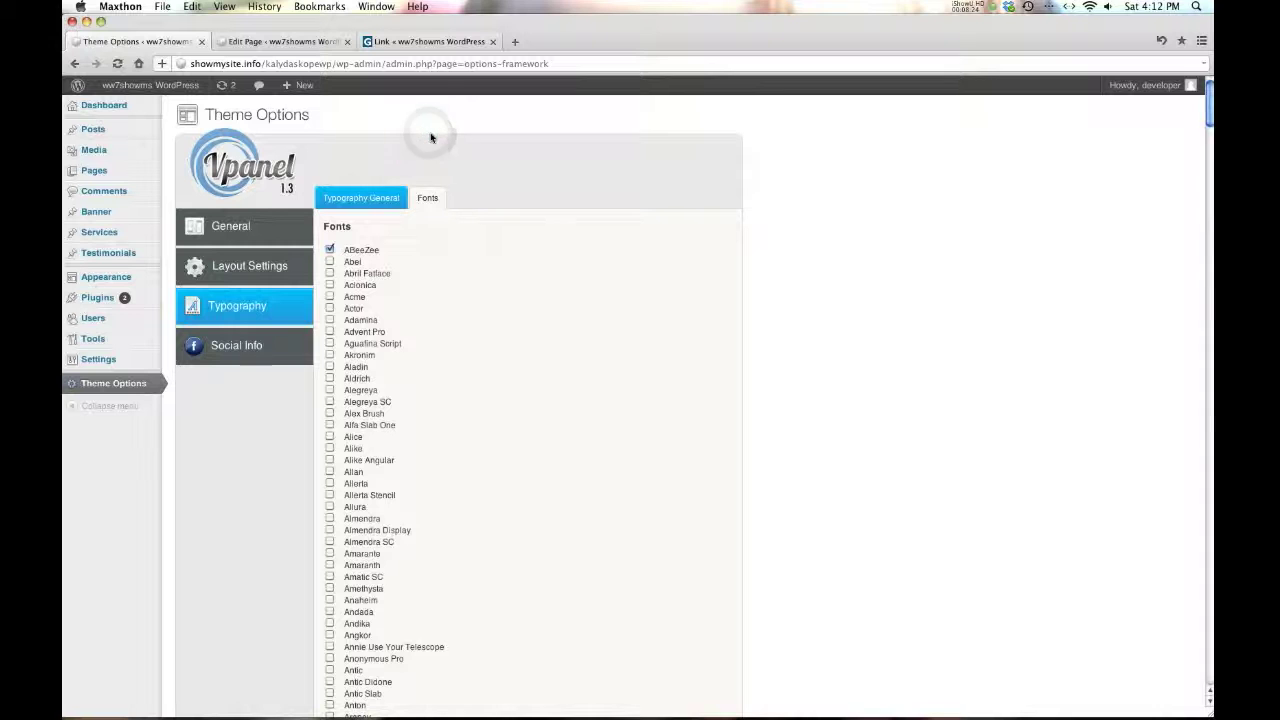
scroll(468, 302, down, 20)
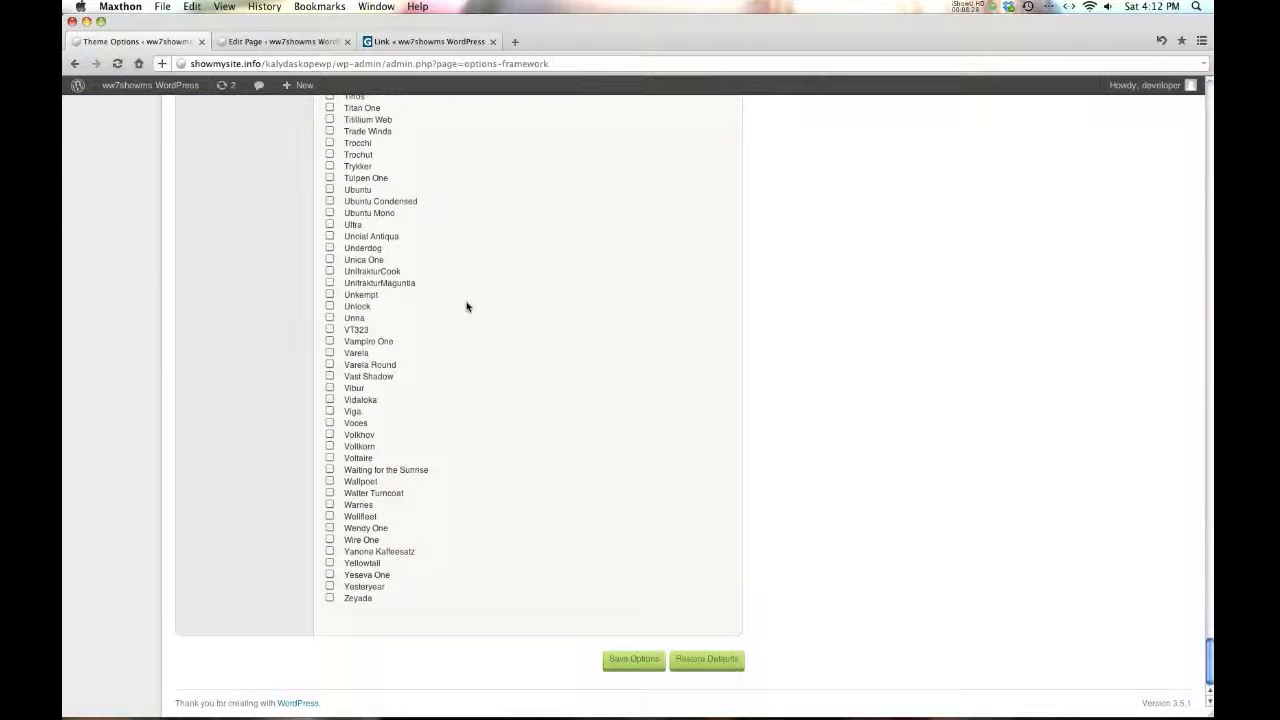
scroll(466, 306, up, 20)
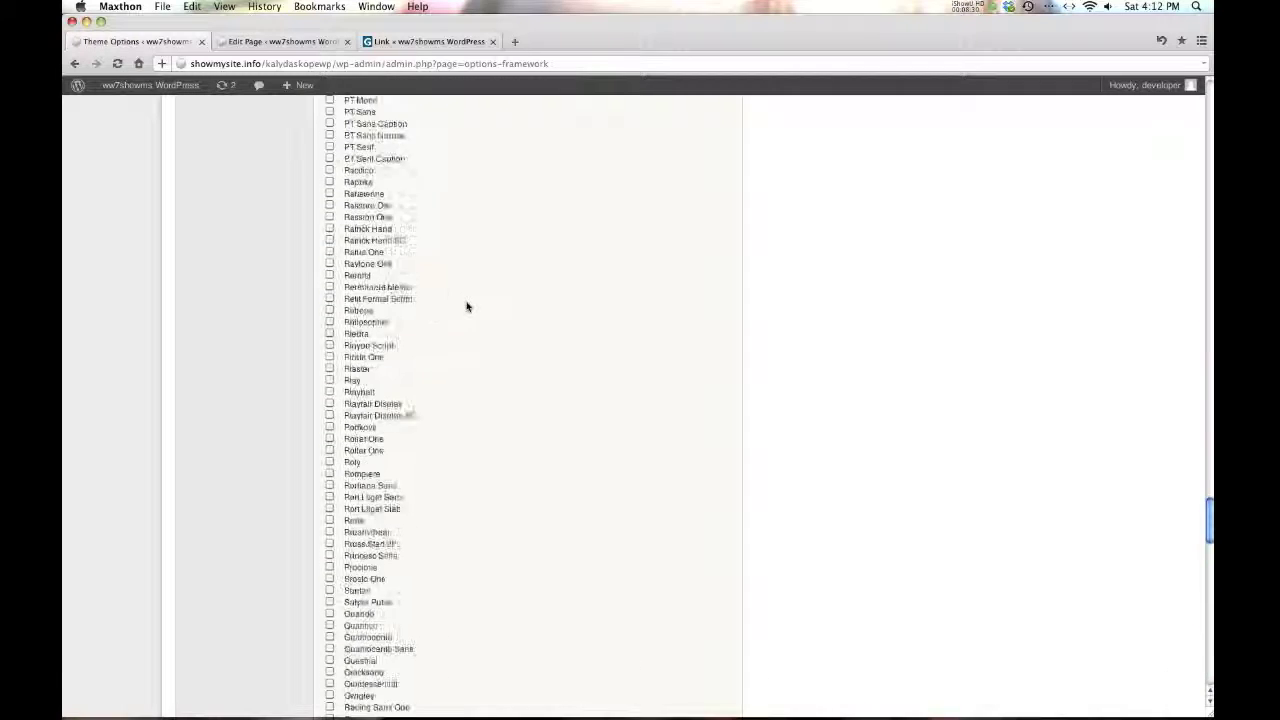
scroll(466, 306, up, 15)
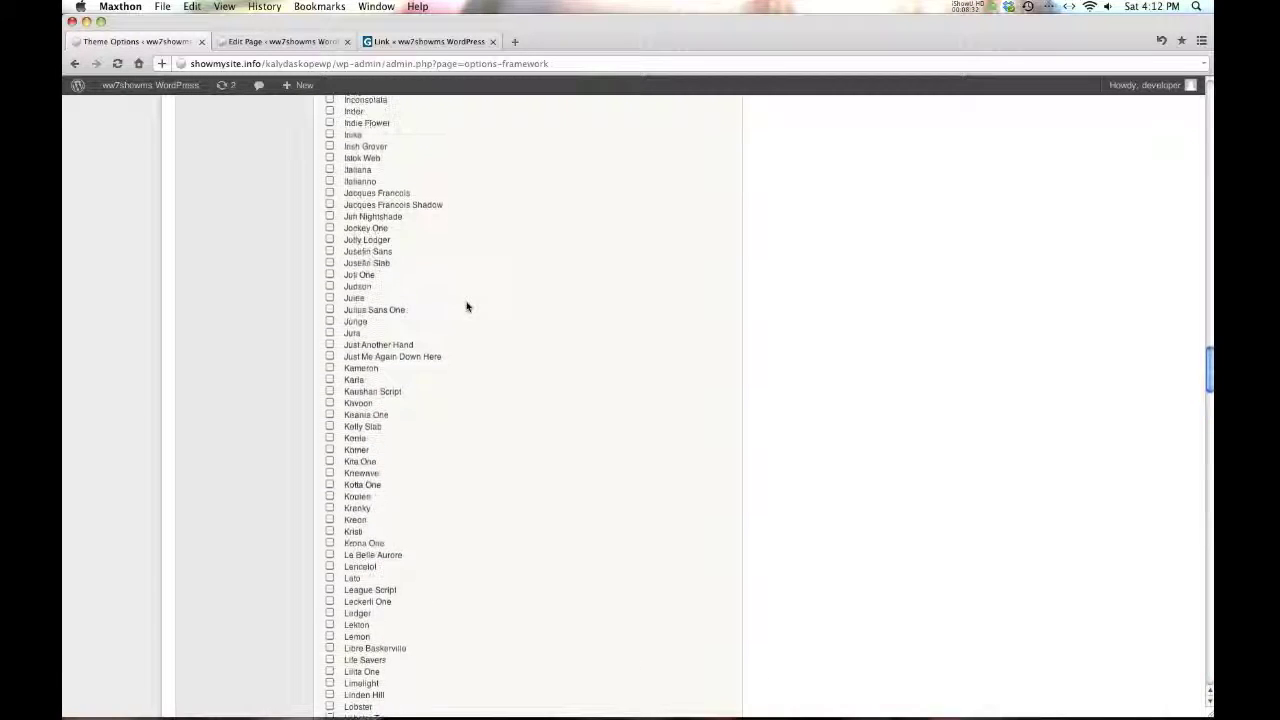
scroll(466, 306, up, 20)
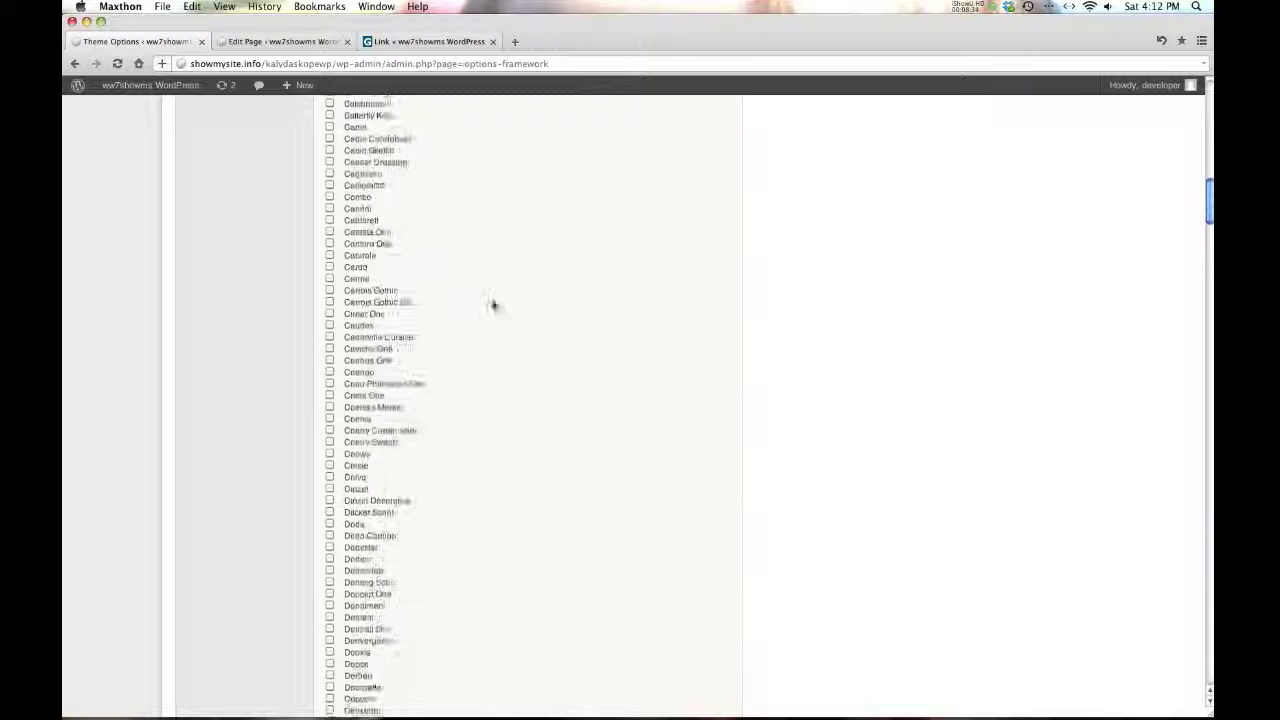
scroll(492, 303, up, 10)
scroll(490, 303, down, 10)
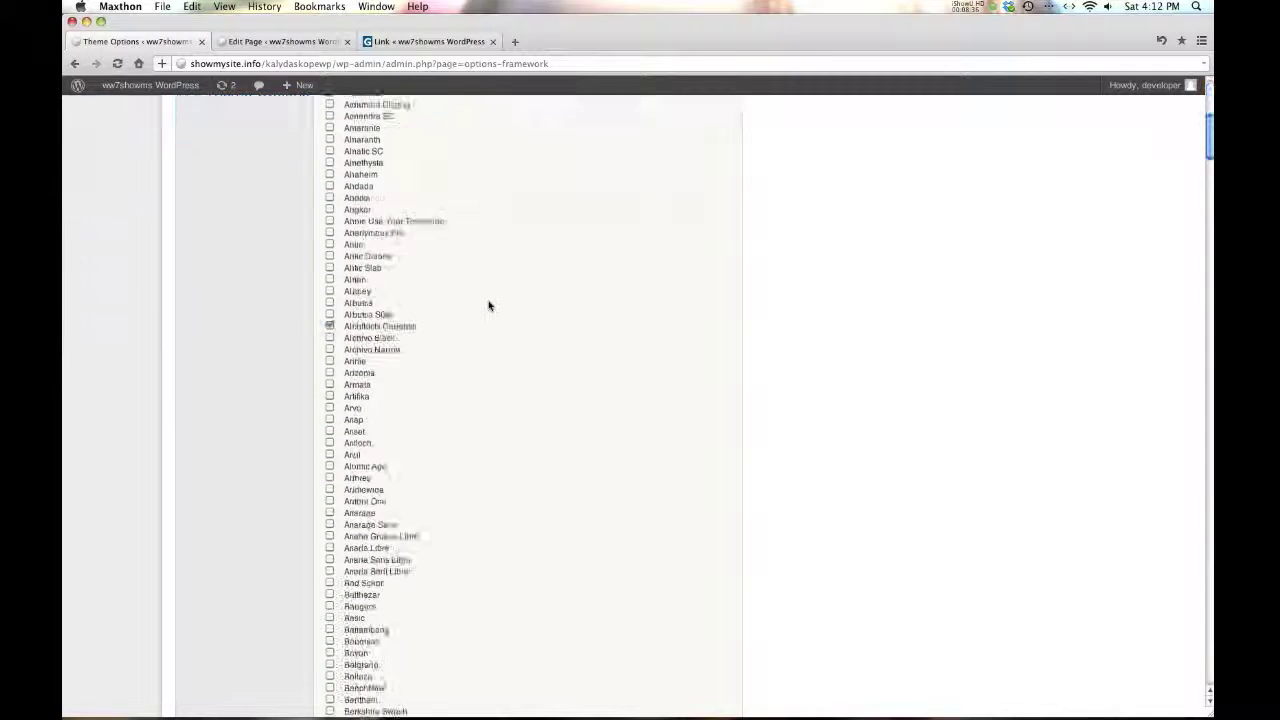
Enable another font in the Typography font list and save the options.
click(330, 540)
scroll(583, 543, down, 20)
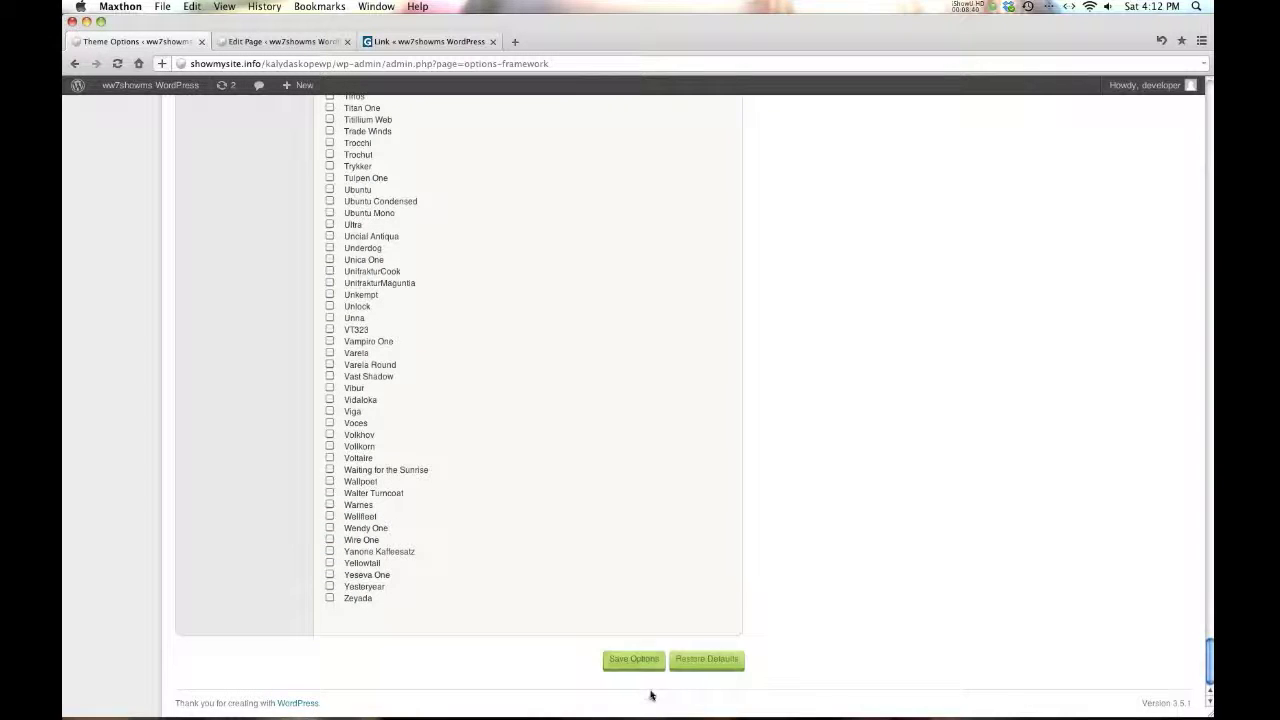
click(643, 667)
key(Return)
Compare the Social Info links with the social icons on the live Link page and close the Edit Page tab.
scroll(603, 440, up, 20)
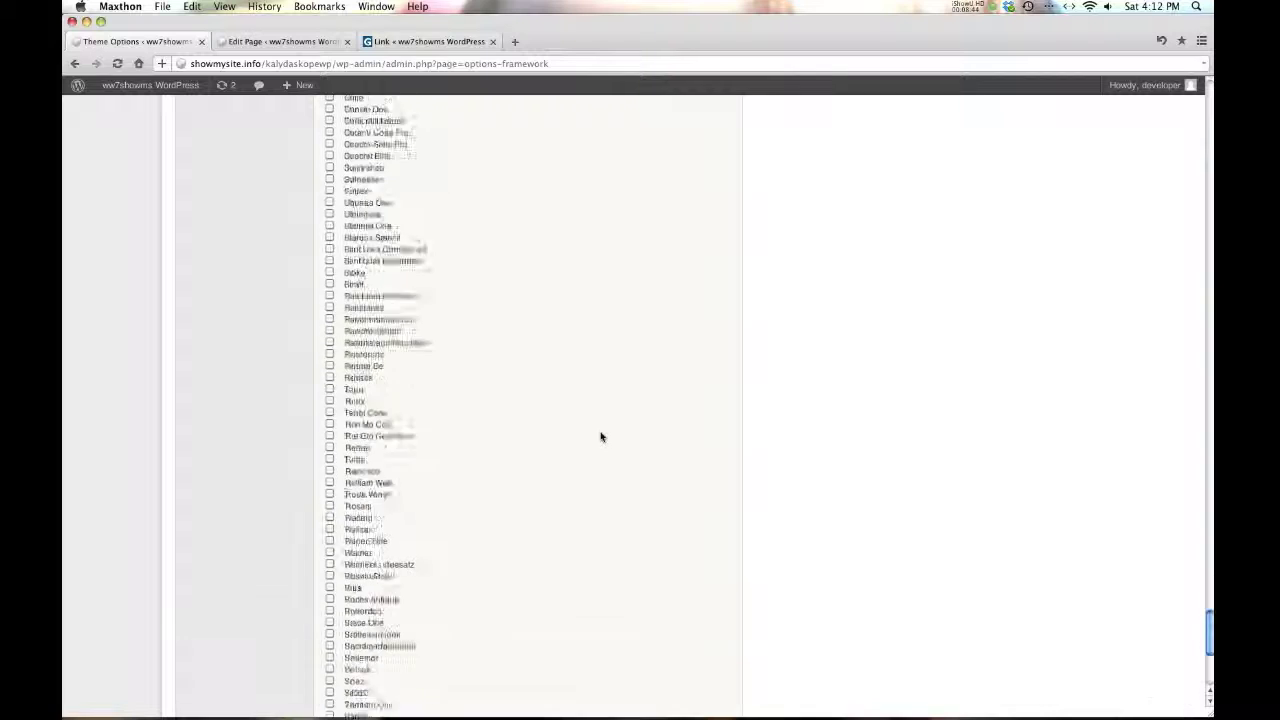
scroll(605, 453, up, 15)
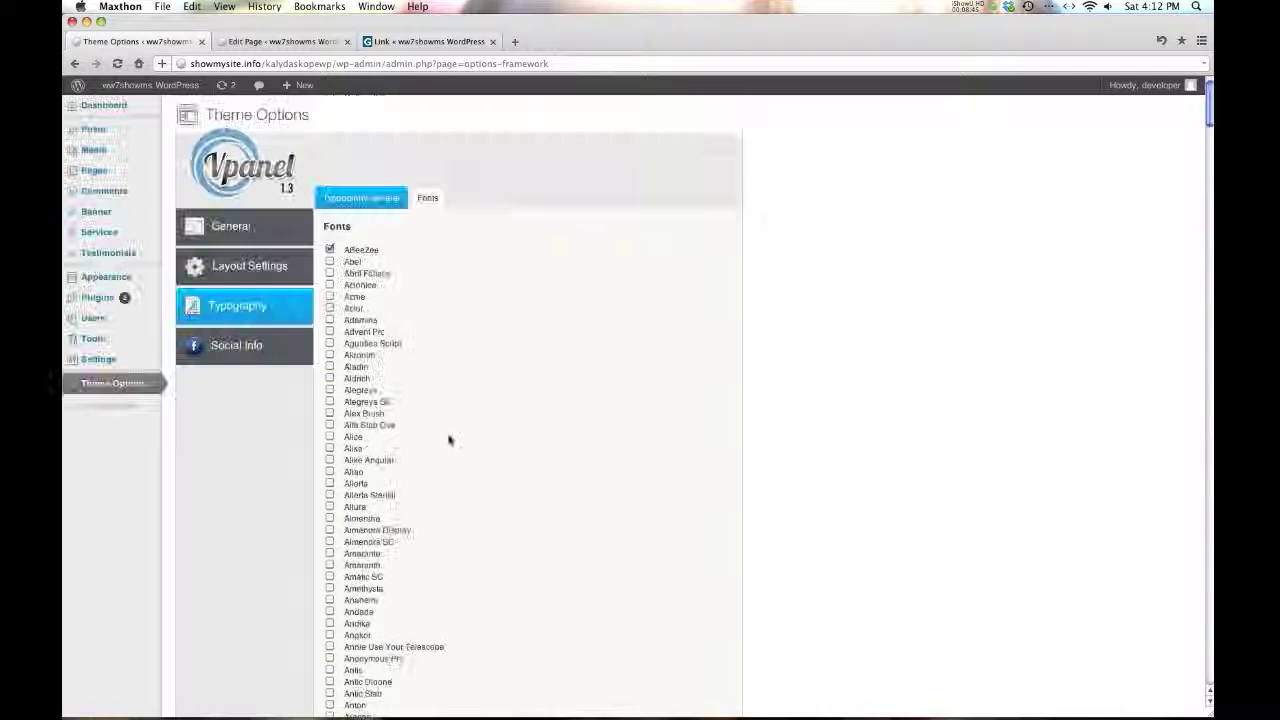
click(262, 347)
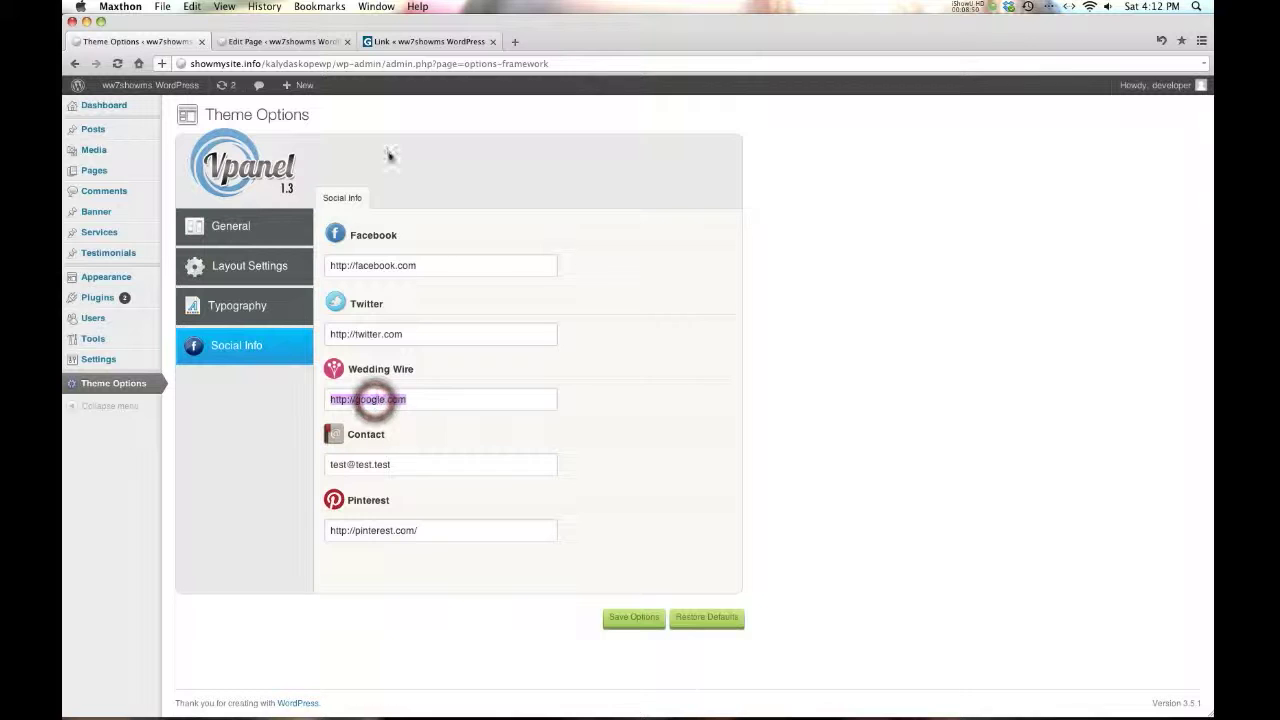
click(392, 41)
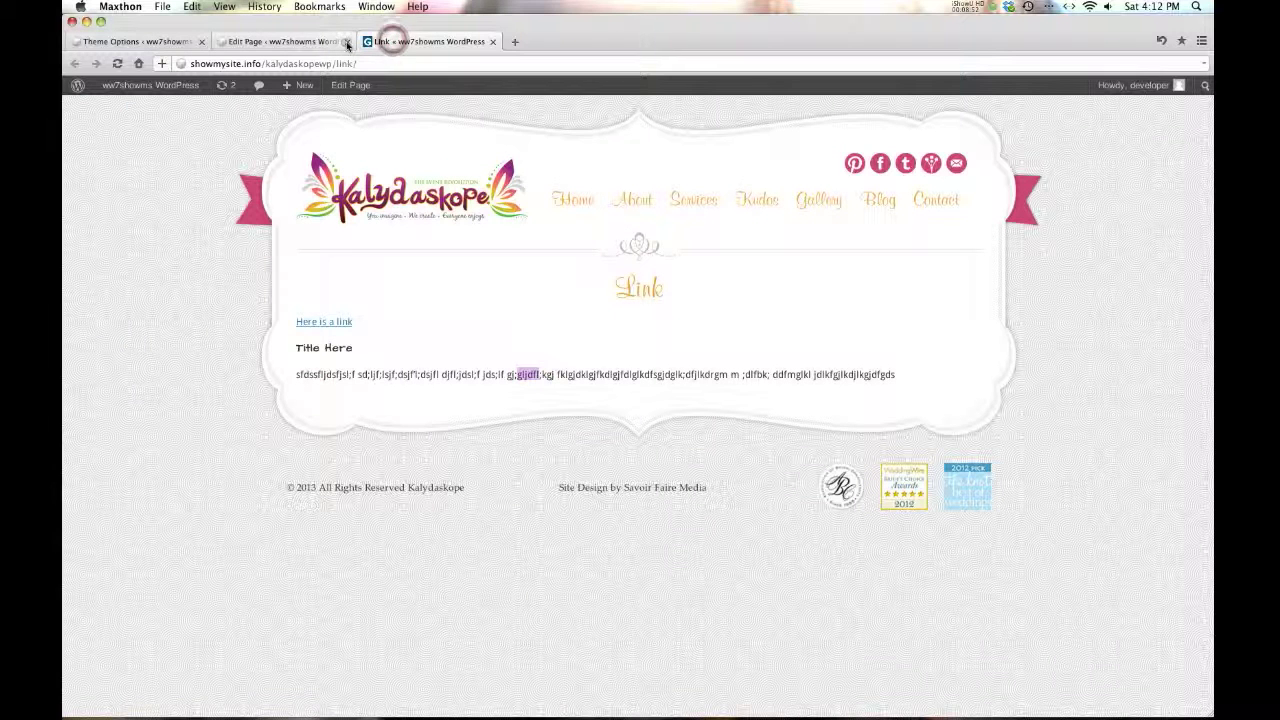
click(347, 41)
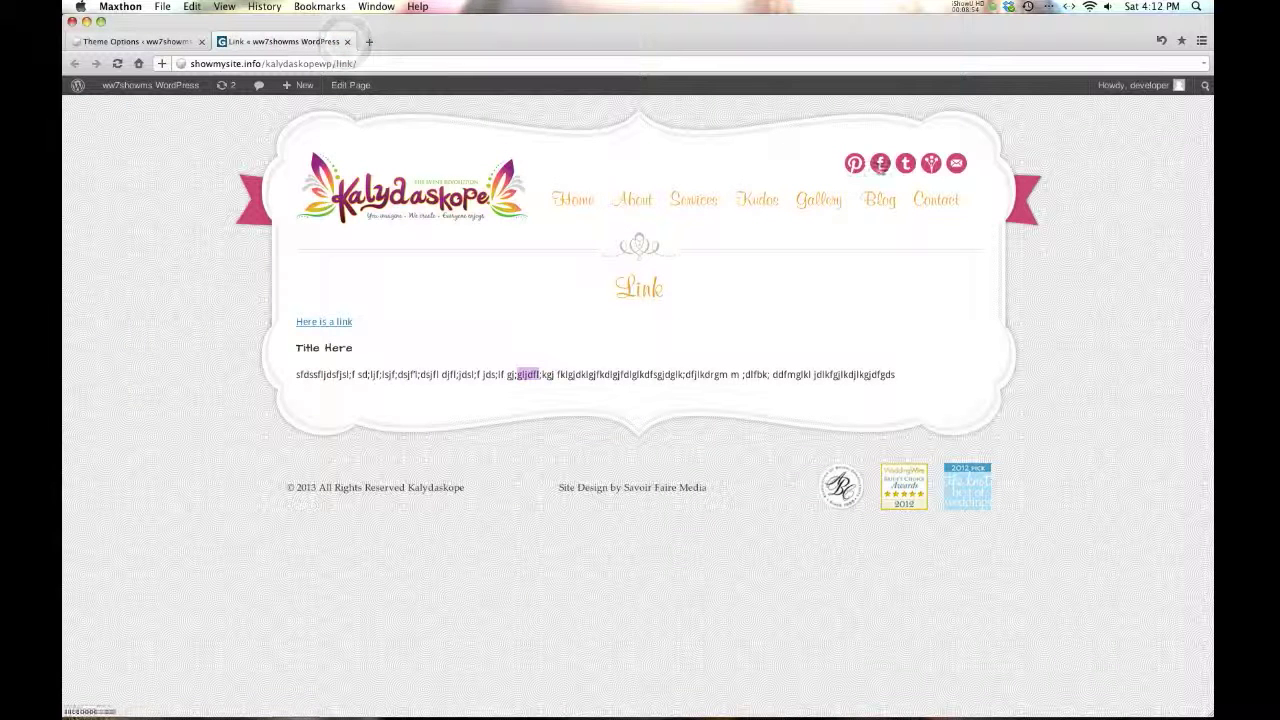
Clear the Wedding Wire link in Social Info, save the options, and check the social icons on the reloaded Link page.
click(160, 41)
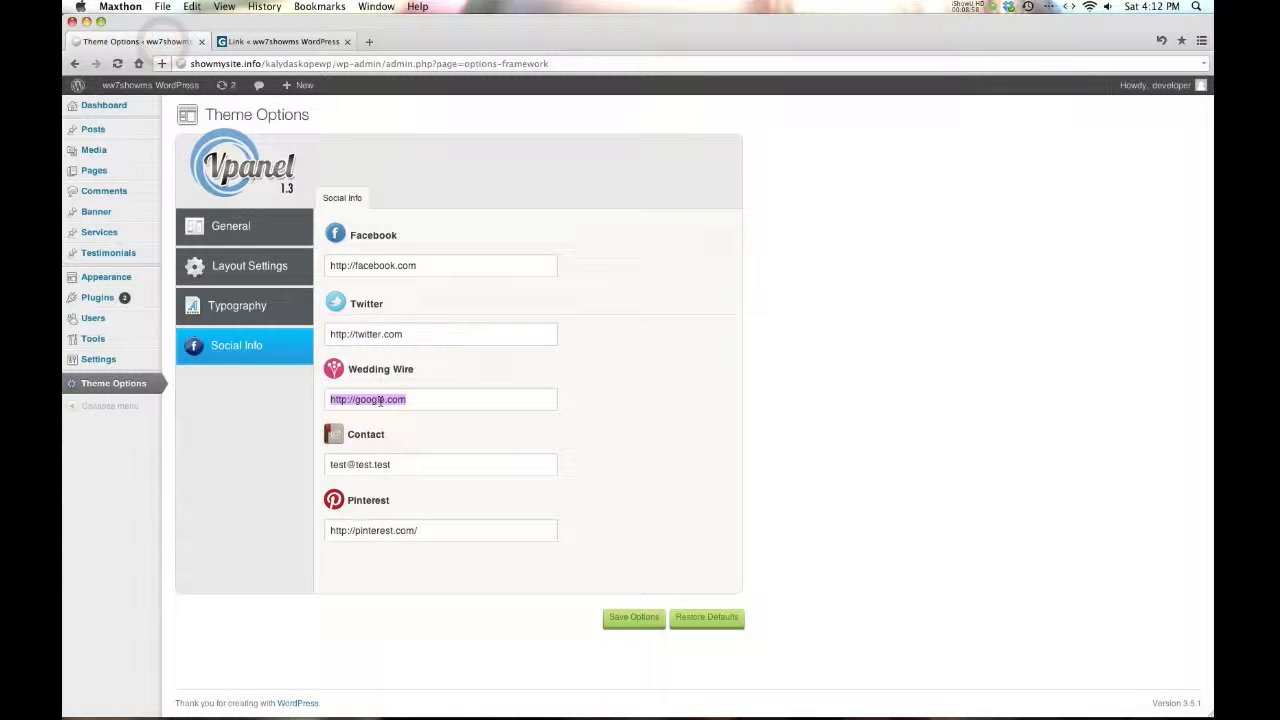
key(BackSpace)
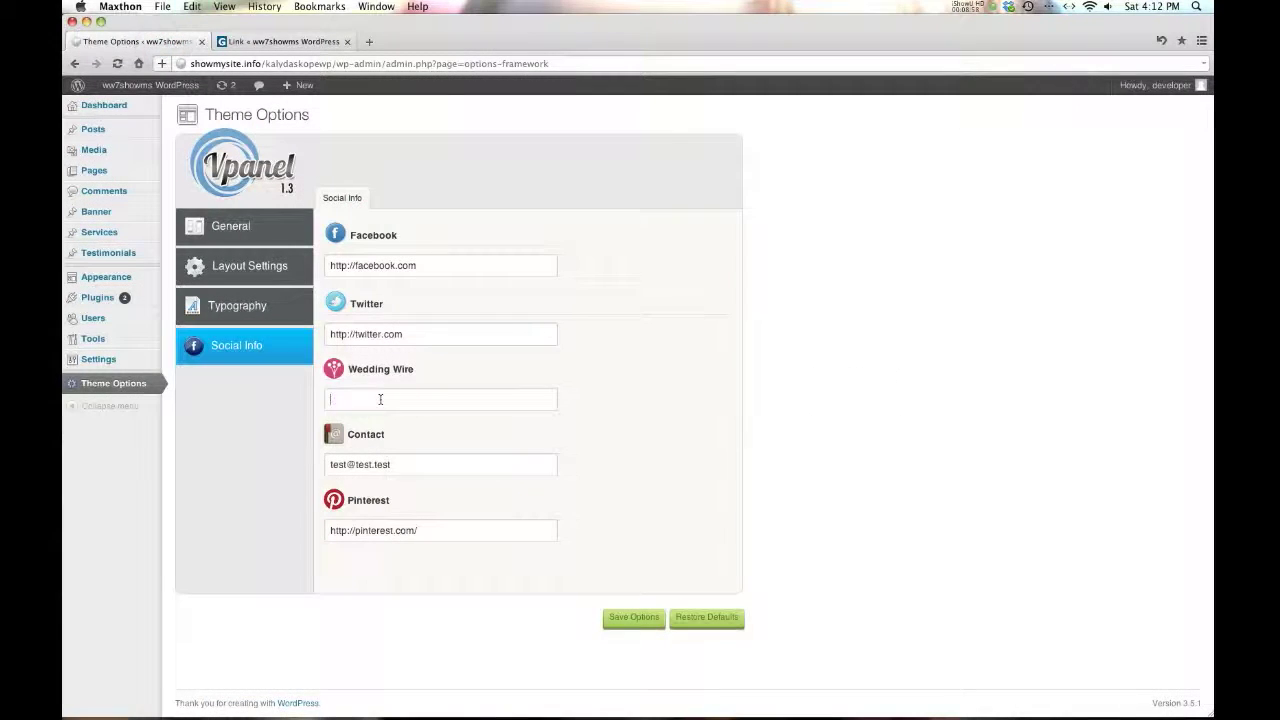
click(640, 620)
key(Return)
click(283, 42)
click(117, 62)
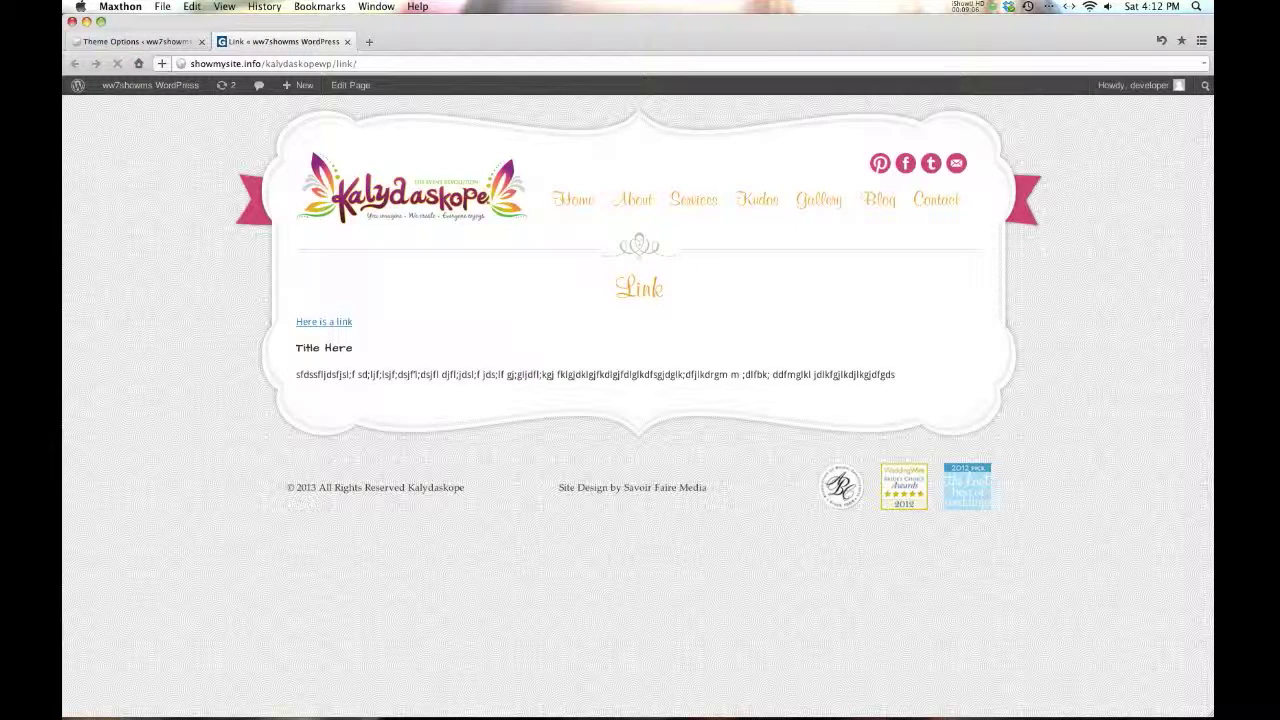
Set the Wedding Wire link to #, save the options, and reload the live Link page to check its social icons.
click(125, 41)
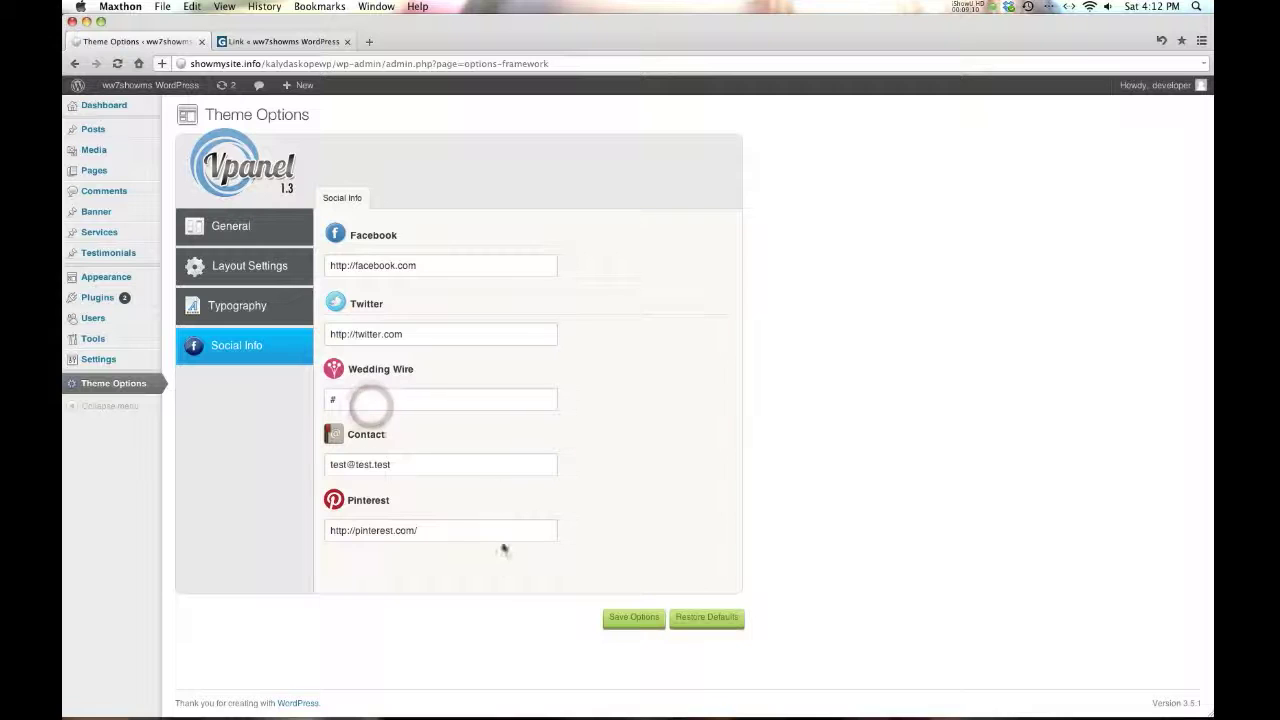
click(648, 627)
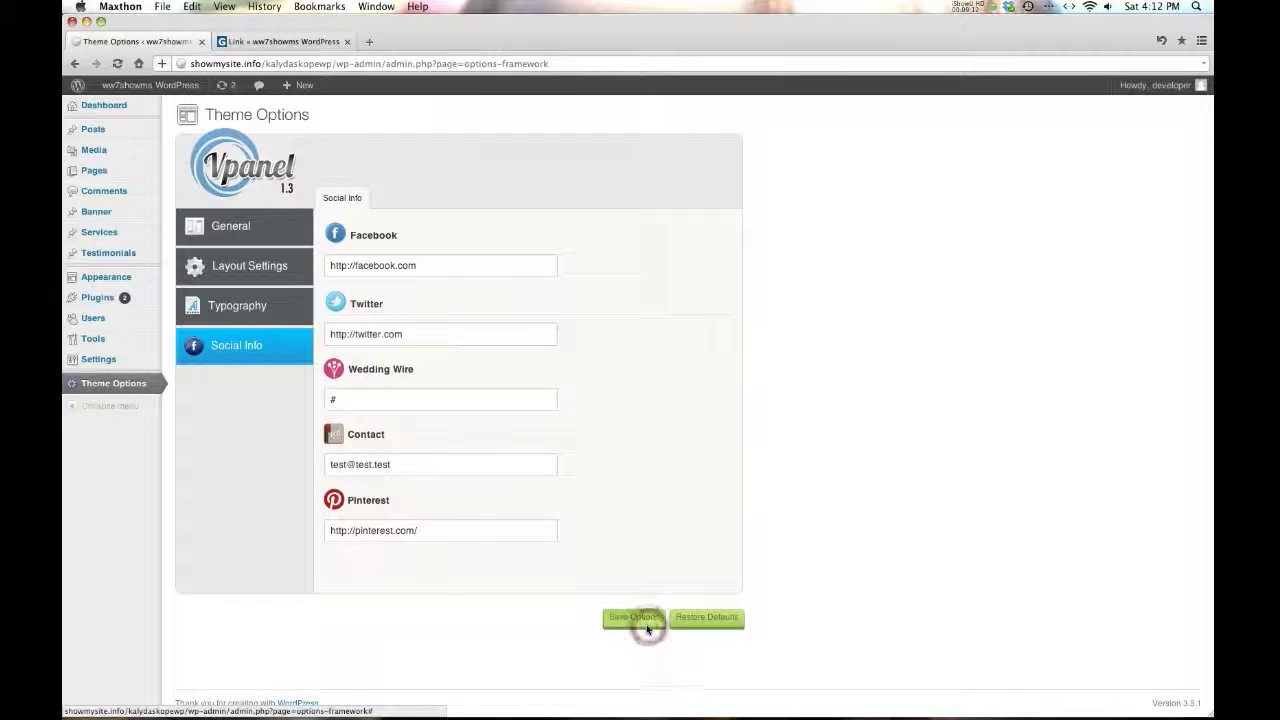
key(Return)
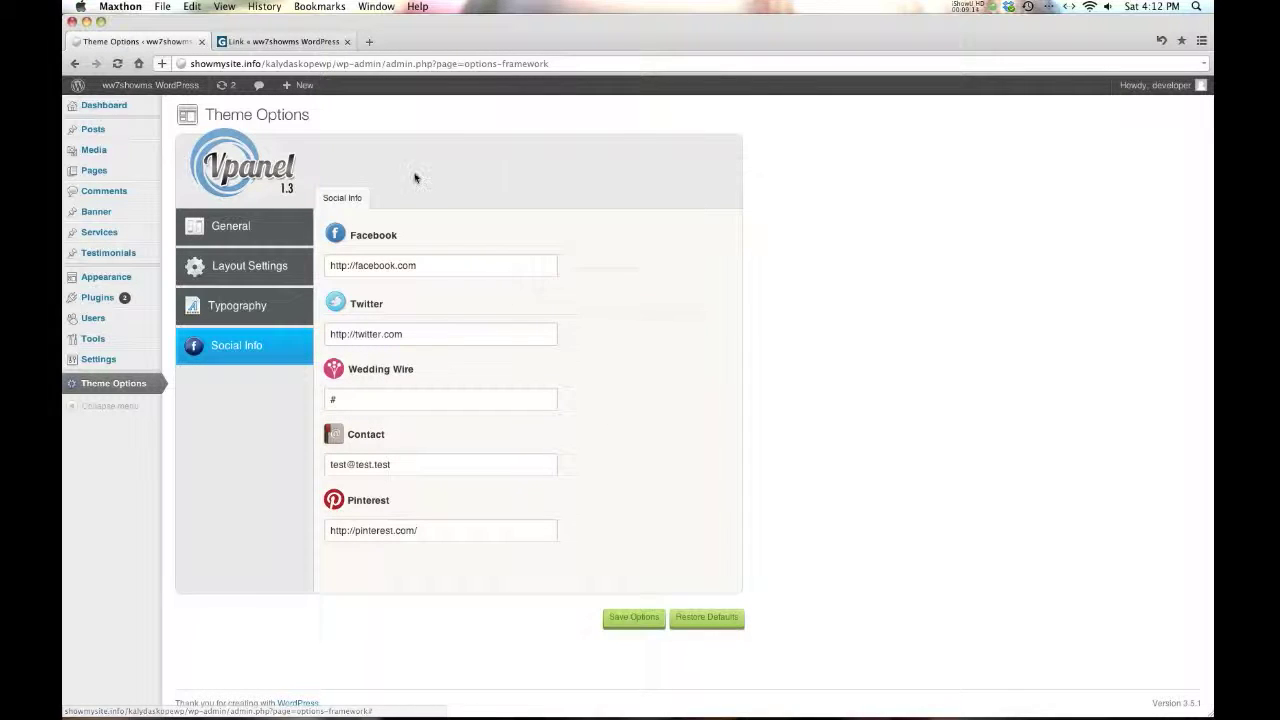
click(300, 41)
click(118, 62)
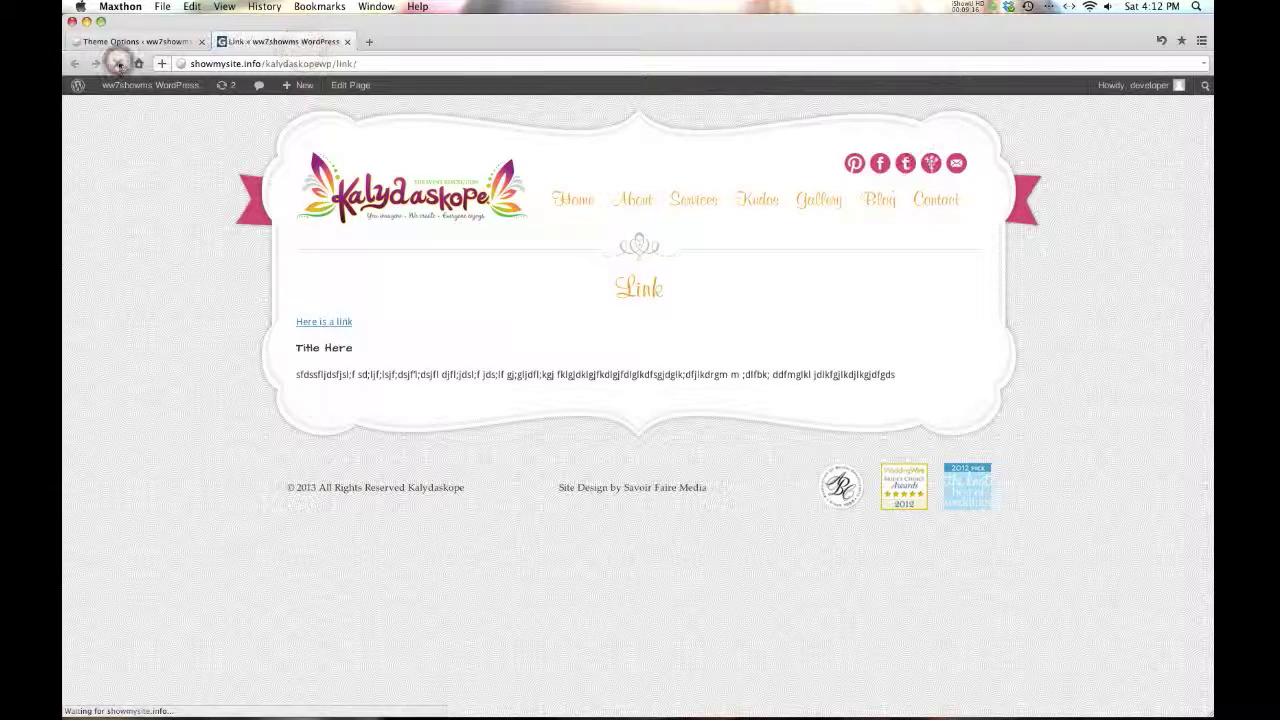
click(120, 41)
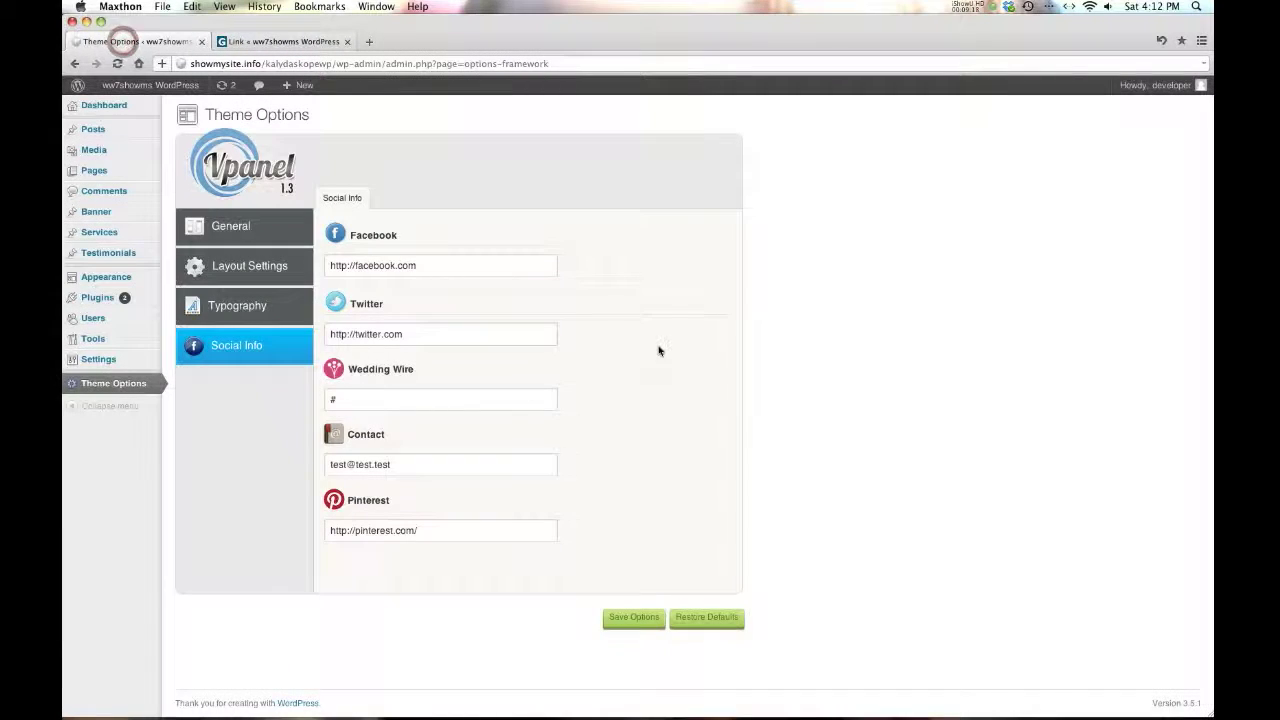